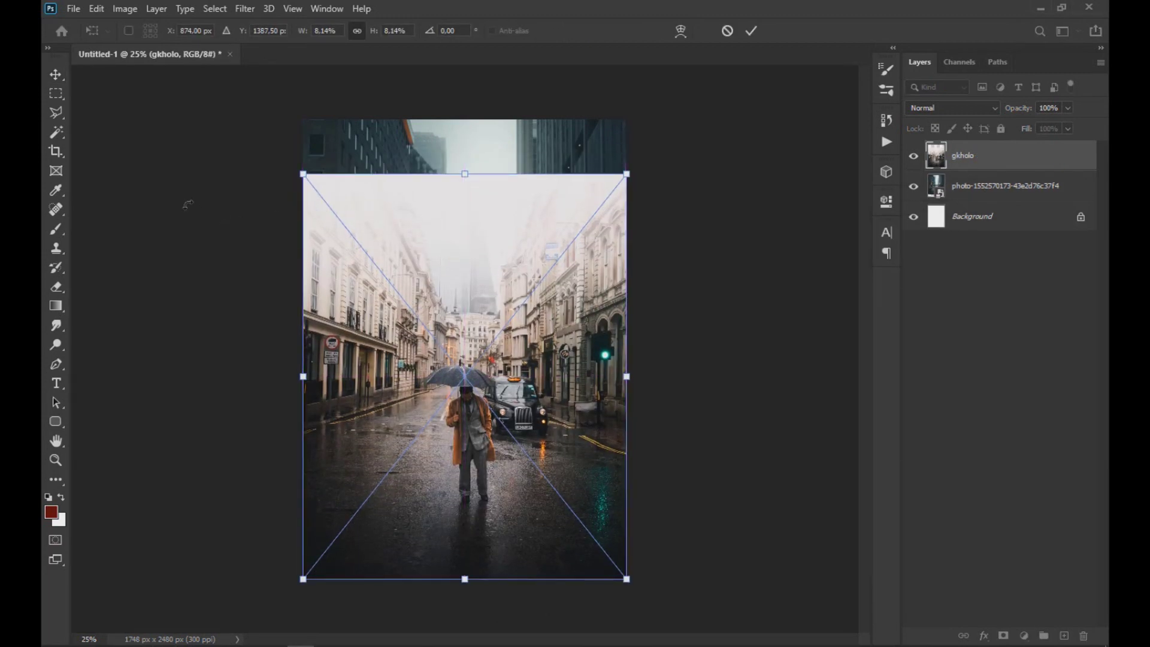
# Scale the gkholo photo layer up to 35.11% so the man with the umbrella fills the canvas
pyautogui.click(57, 74)
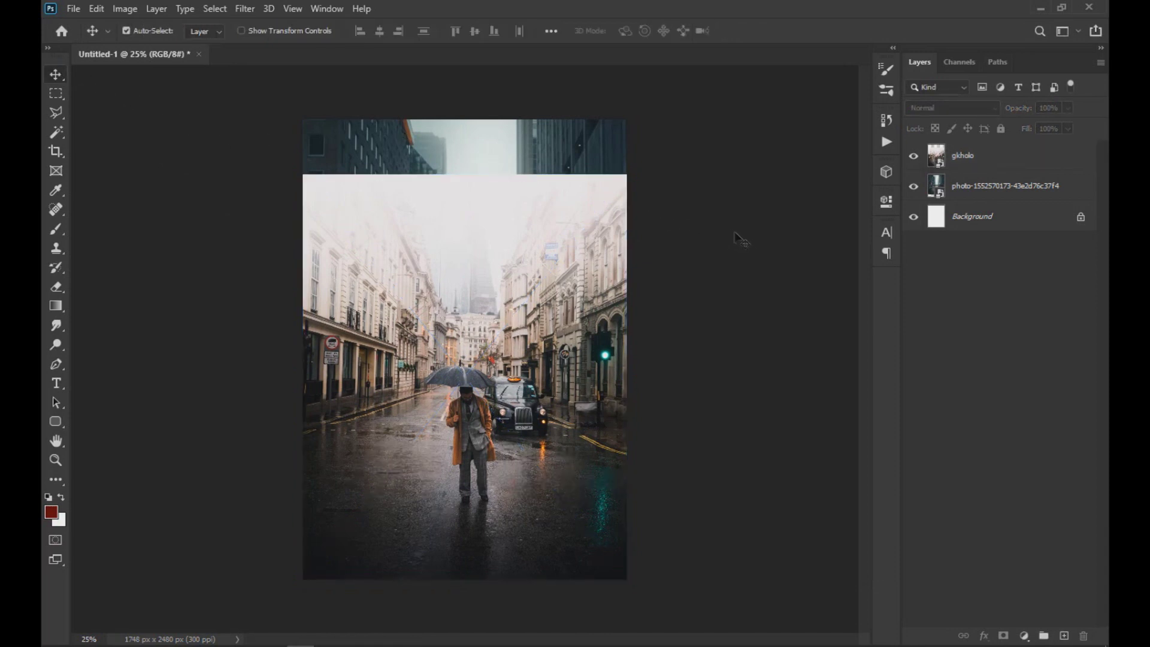
pyautogui.click(980, 167)
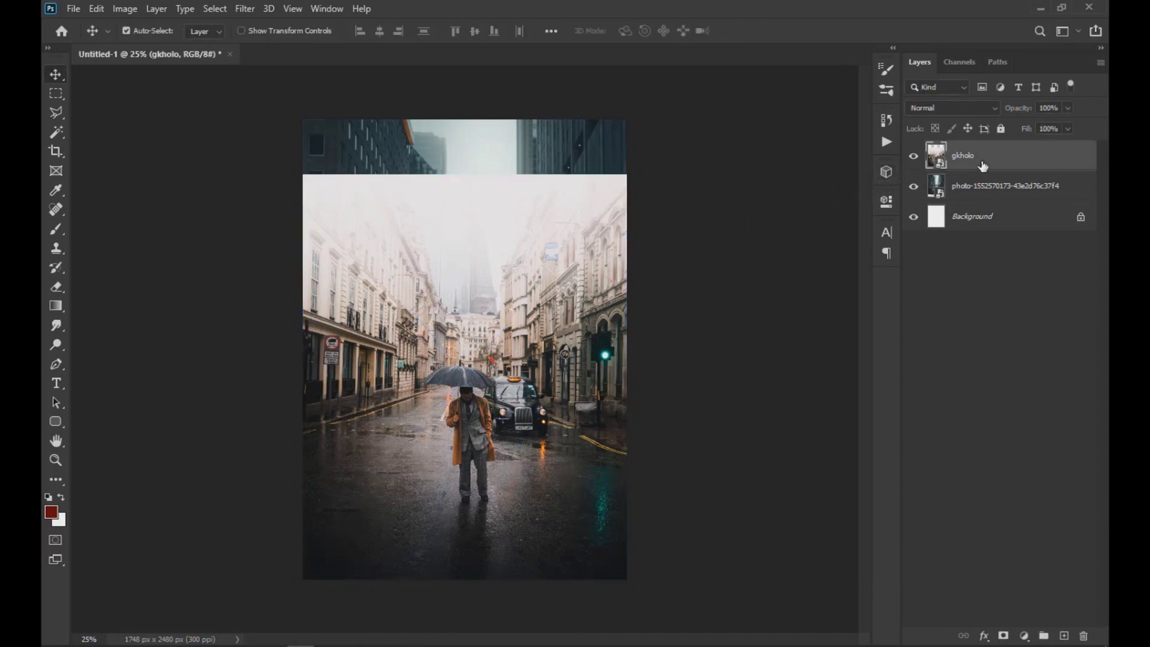
pyautogui.hotkey('ctrl', 't')
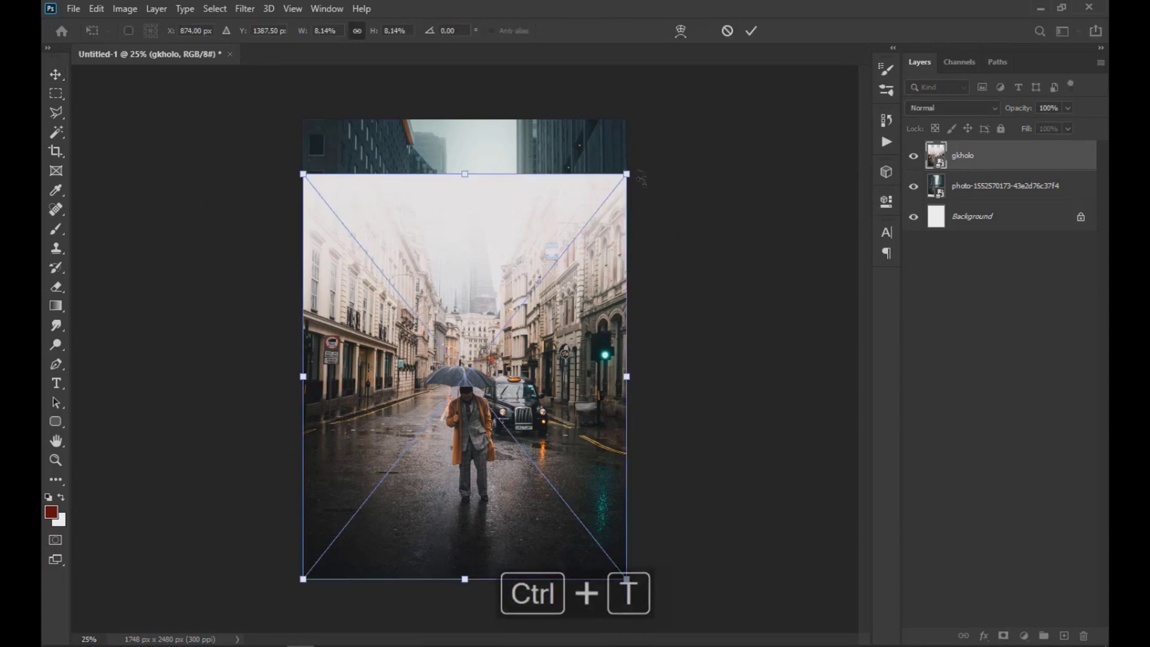
pyautogui.moveTo(643, 167); pyautogui.dragTo(834, 109)
pyautogui.scroll(-5, 582, 362)
pyautogui.moveTo(580, 215); pyautogui.dragTo(931, 78)
pyautogui.moveTo(633, 305); pyautogui.dragTo(639, 301)
pyautogui.scroll(-1, 660, 256)
pyautogui.moveTo(697, 88); pyautogui.dragTo(693, 81)
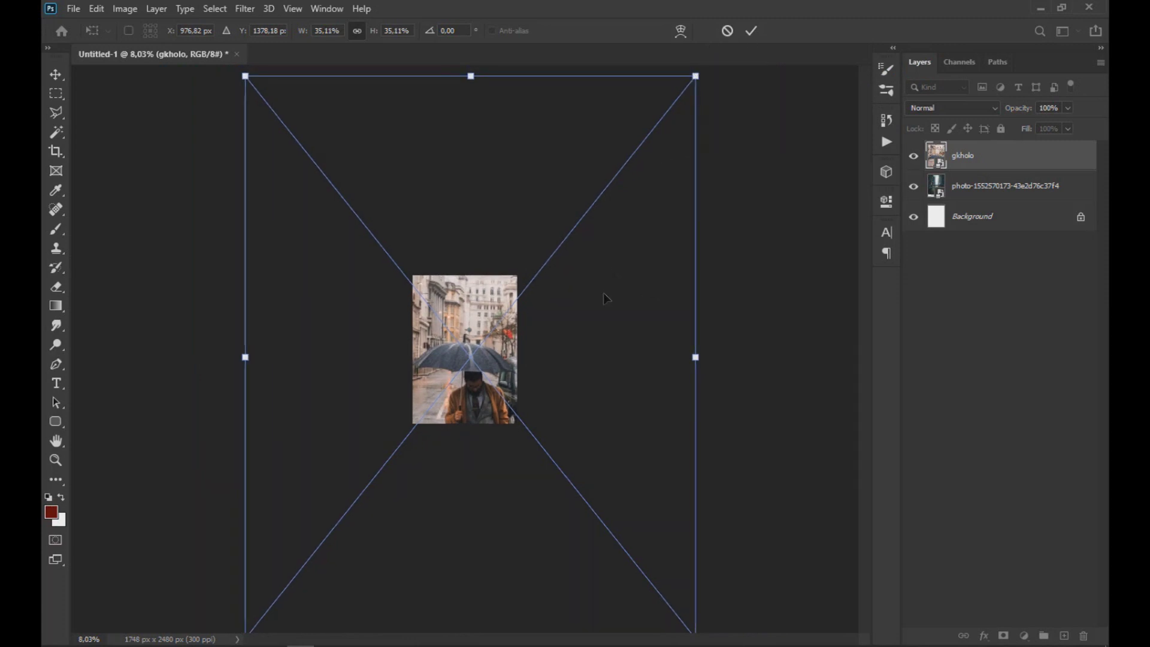
# Position the enlarged gkholo photo with the man in the lower half of the canvas and apply the transform
pyautogui.moveTo(605, 298); pyautogui.dragTo(608, 299)
pyautogui.scroll(10, 404, 441)
pyautogui.moveTo(474, 420); pyautogui.dragTo(467, 387)
pyautogui.click(57, 75)
pyautogui.scroll(4, 491, 486)
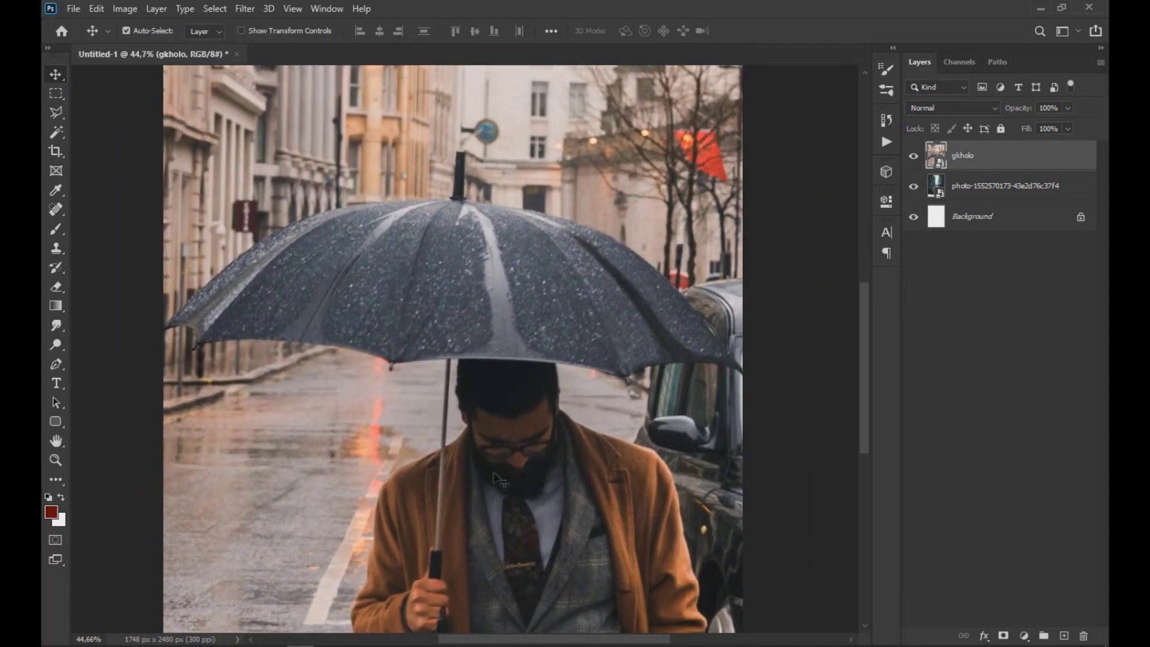
pyautogui.scroll(-3, 494, 481)
# Place the street photo layer above gkholo at 75% opacity and shift it up over the umbrella
pyautogui.moveTo(973, 191); pyautogui.dragTo(995, 155)
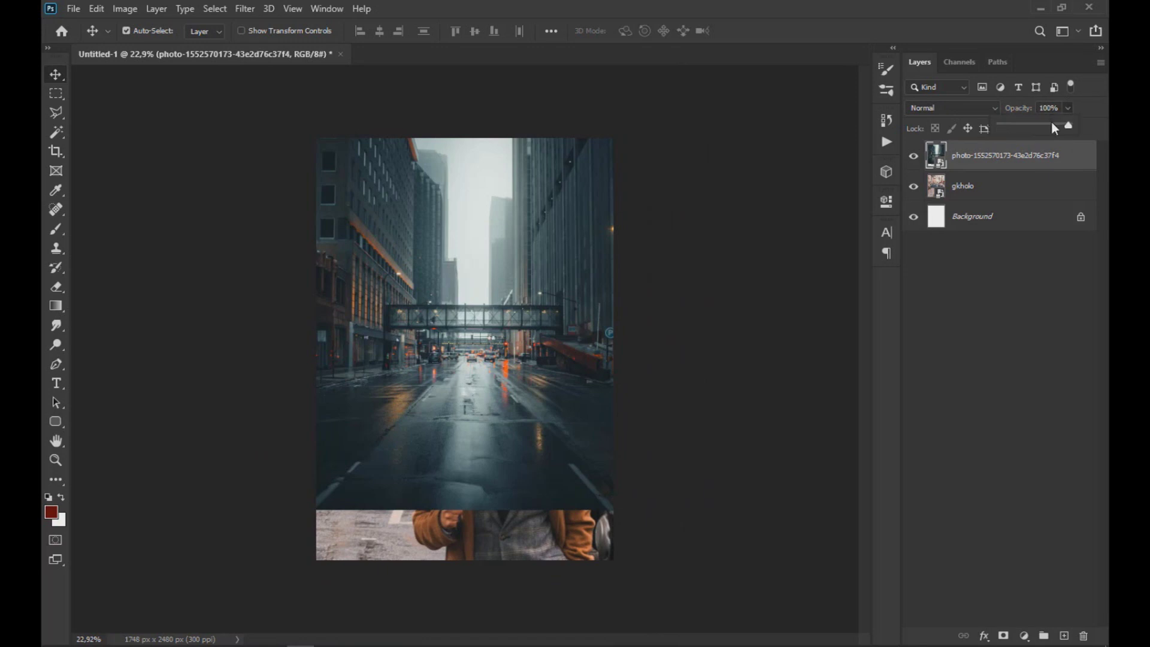
pyautogui.click(1052, 127)
pyautogui.moveTo(570, 430); pyautogui.dragTo(567, 330)
pyautogui.scroll(2, 454, 348)
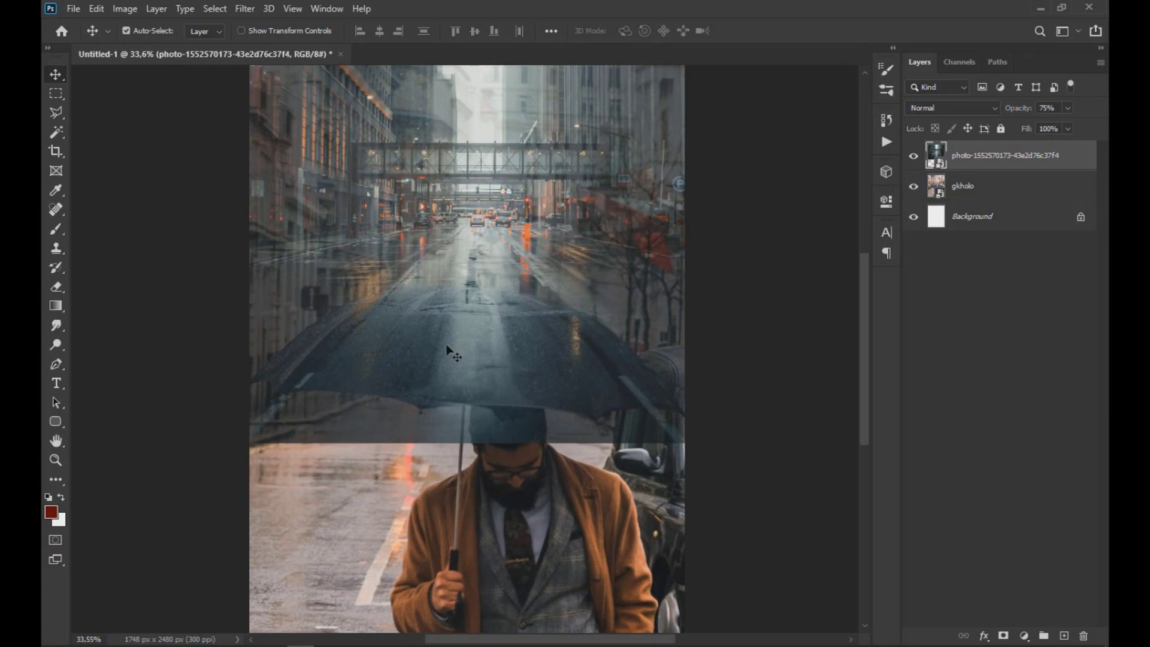
# Warp the street photo by pulling both lower corners down past the man so its bottom edge arches
pyautogui.click(104, 7)
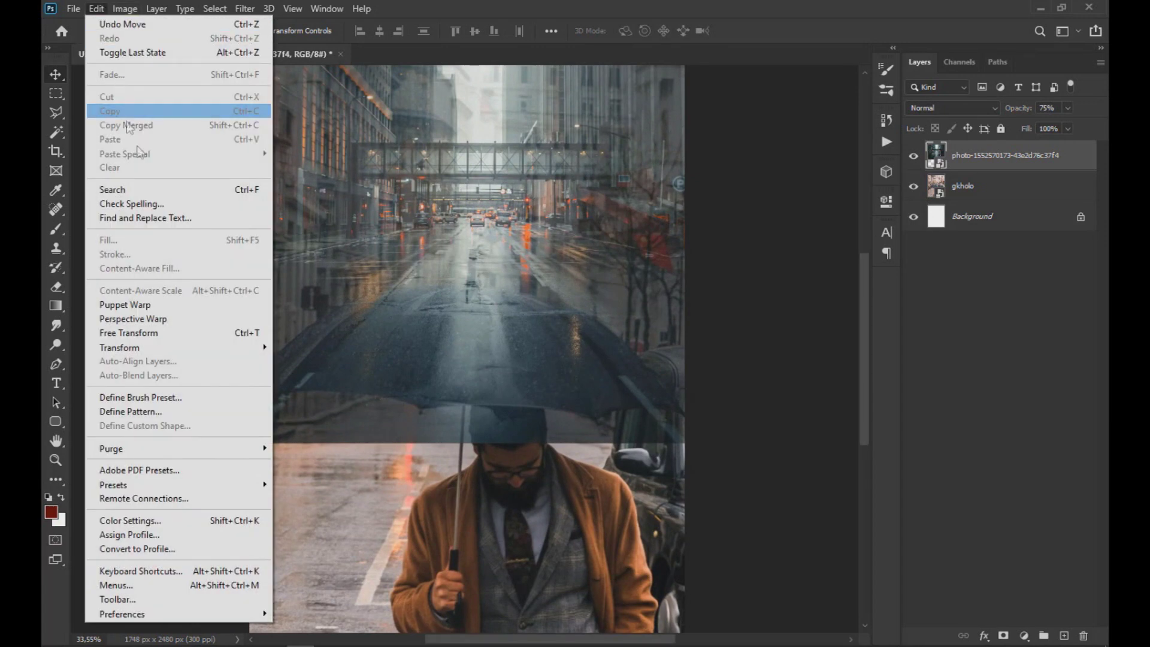
pyautogui.moveTo(175, 352)
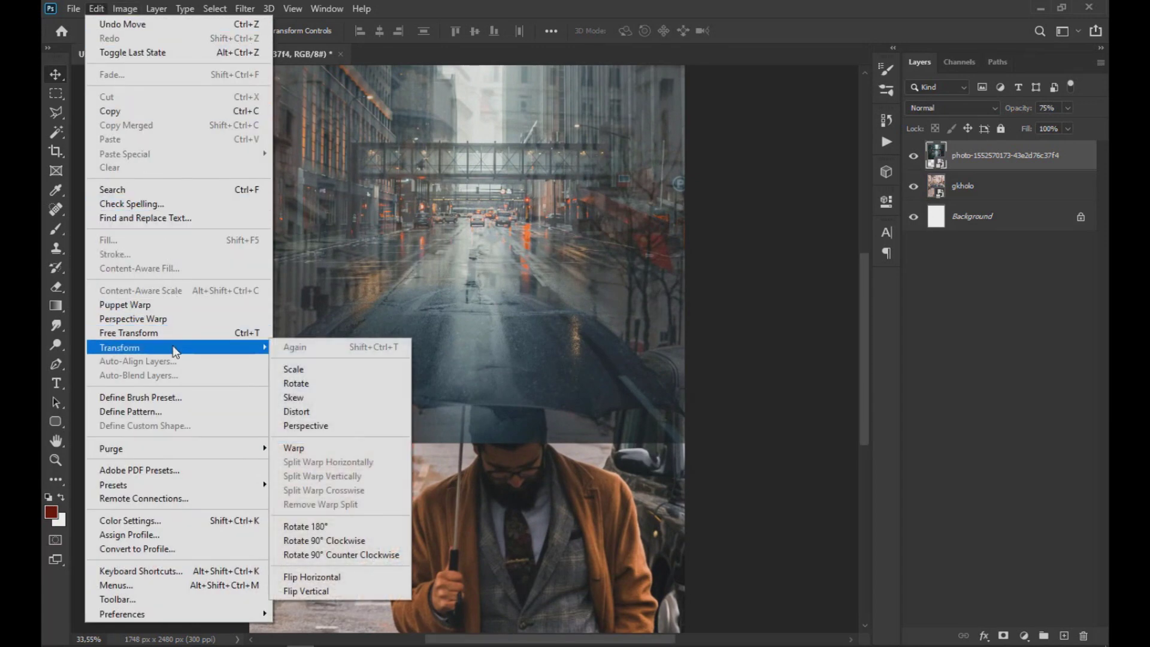
pyautogui.click(312, 447)
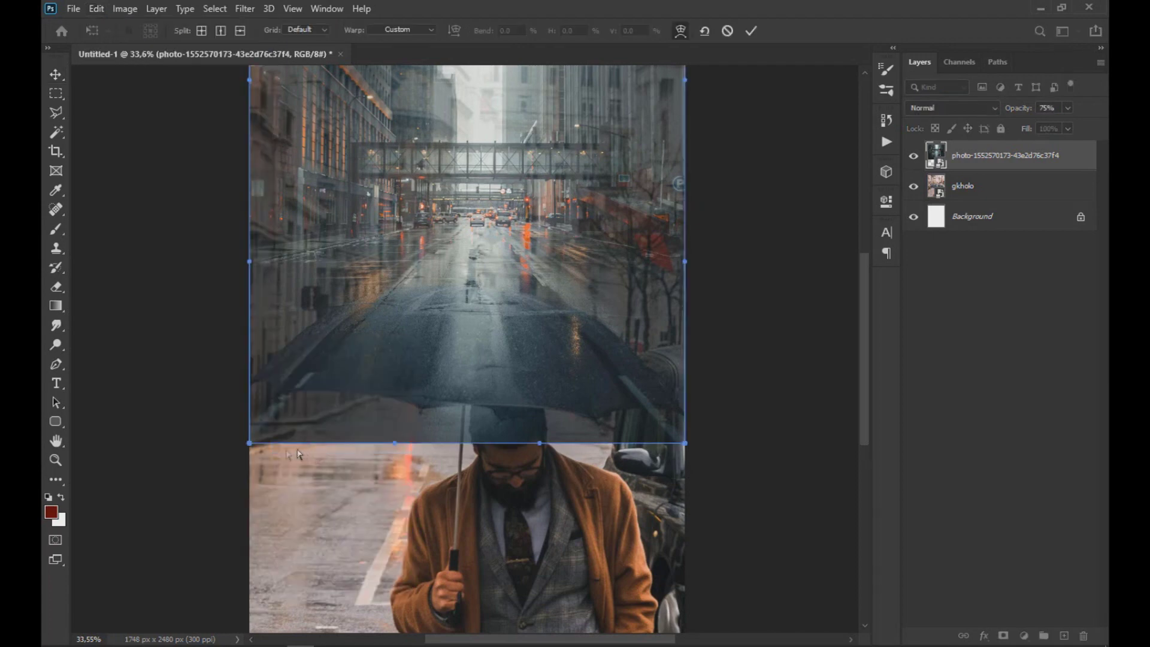
pyautogui.moveTo(249, 445); pyautogui.dragTo(256, 620)
pyautogui.moveTo(688, 412); pyautogui.dragTo(686, 629)
pyautogui.scroll(3, 552, 281)
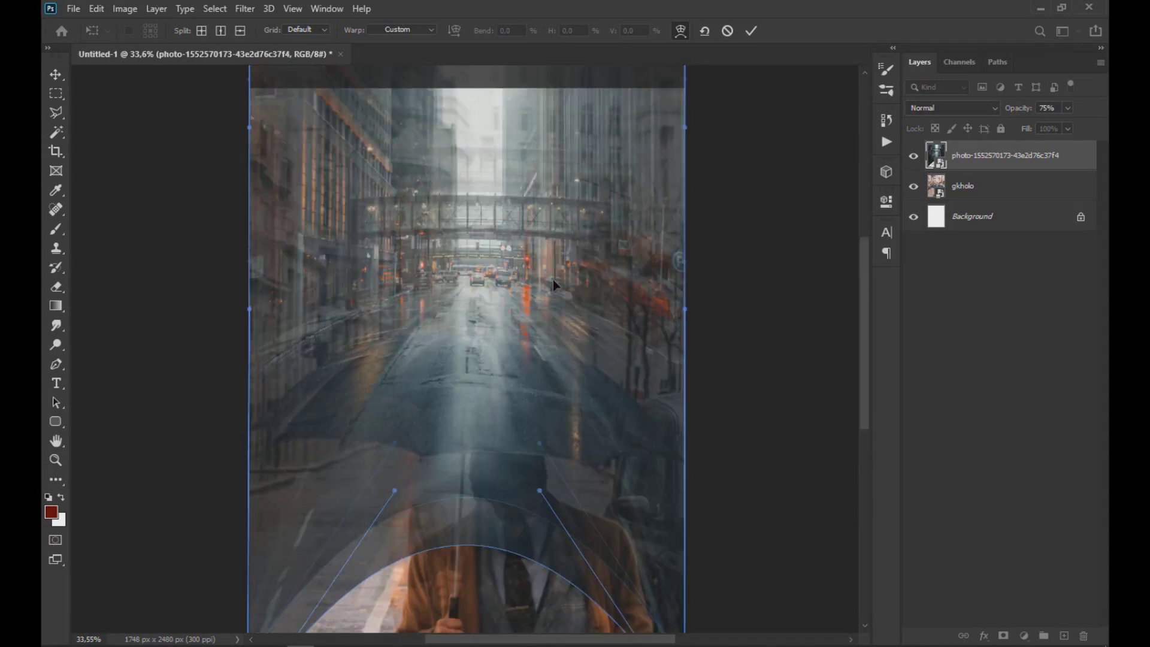
# Bend the street photo's bridge and road sides into a curve following the umbrella and apply the warp
pyautogui.moveTo(481, 208); pyautogui.dragTo(479, 205)
pyautogui.moveTo(256, 330); pyautogui.dragTo(255, 342)
pyautogui.moveTo(677, 316); pyautogui.dragTo(682, 362)
pyautogui.moveTo(269, 317); pyautogui.dragTo(264, 336)
pyautogui.moveTo(461, 236); pyautogui.dragTo(460, 224)
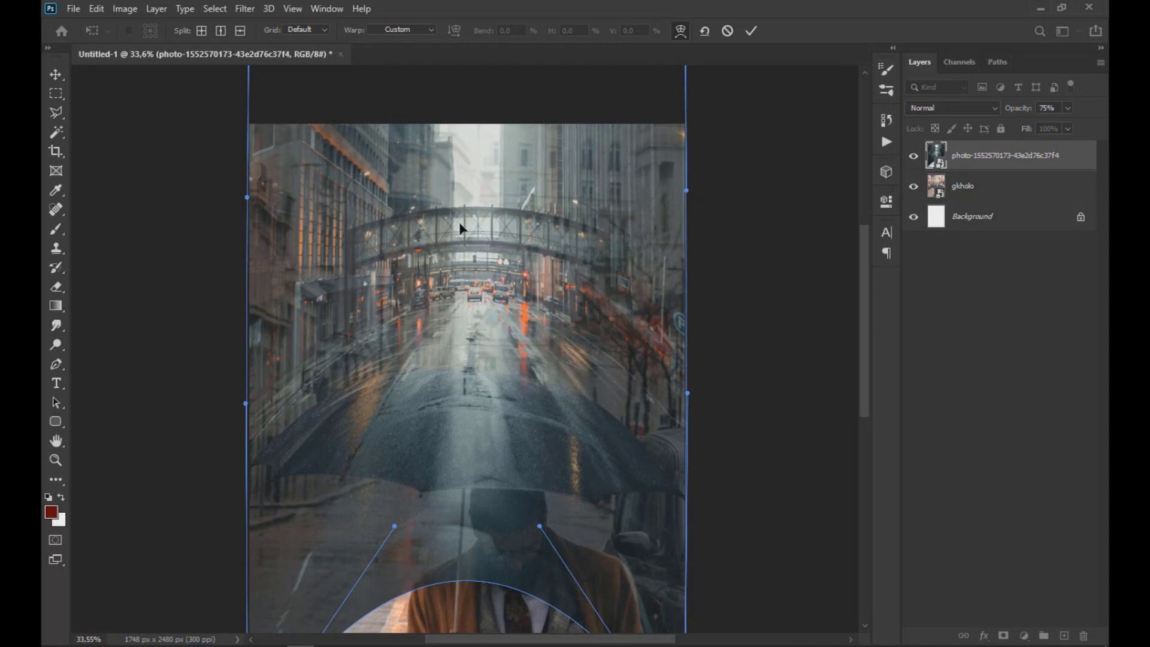
pyautogui.press('Return')
# Nudge the warped street photo into line with the umbrella and restore its layer opacity to 100%
pyautogui.moveTo(530, 227); pyautogui.dragTo(527, 242)
pyautogui.scroll(-2, 527, 245)
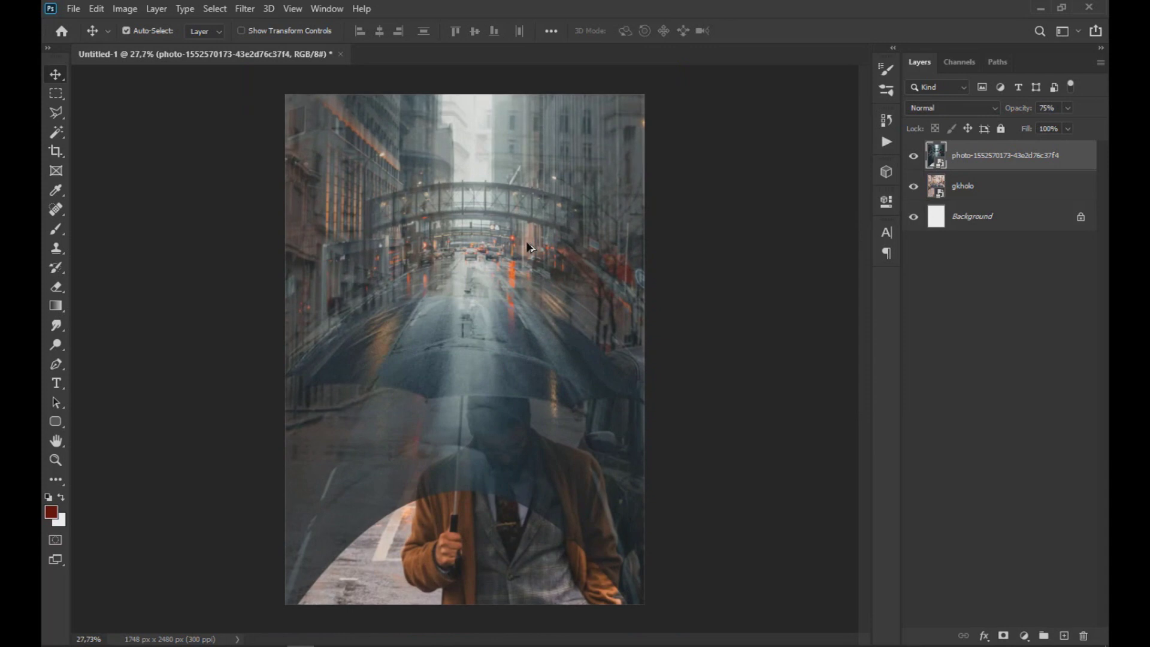
pyautogui.moveTo(522, 184)
pyautogui.mouseDown()
pyautogui.moveTo(521, 202)
pyautogui.moveTo(521, 185)
pyautogui.mouseUp()
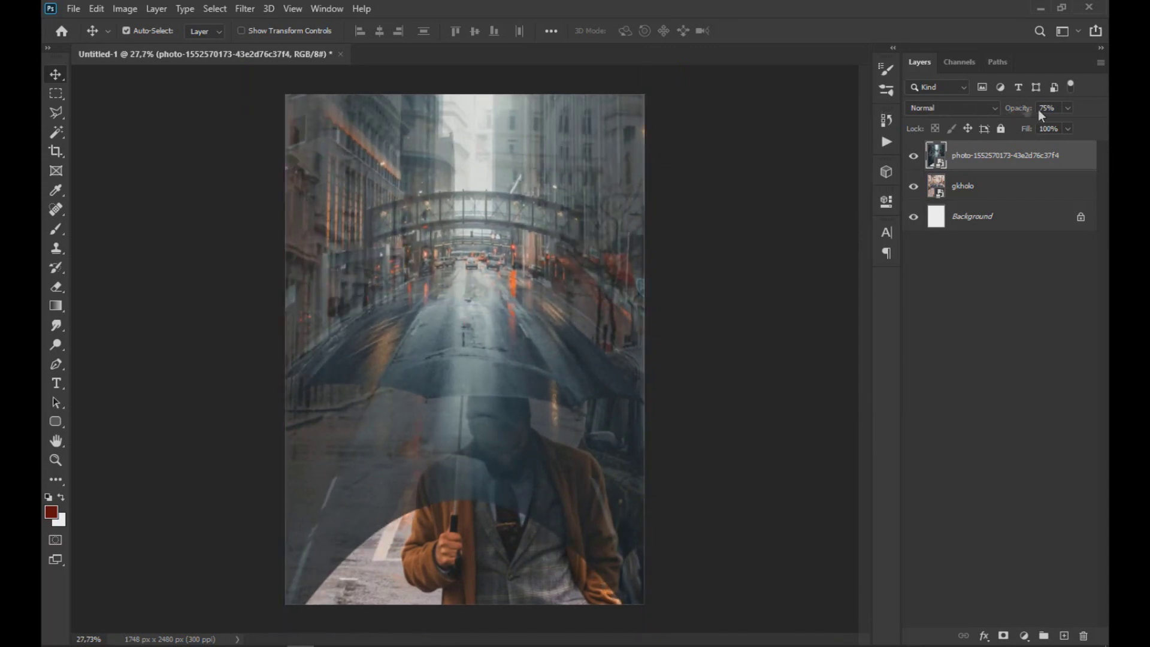
pyautogui.moveTo(1090, 123); pyautogui.dragTo(1099, 121)
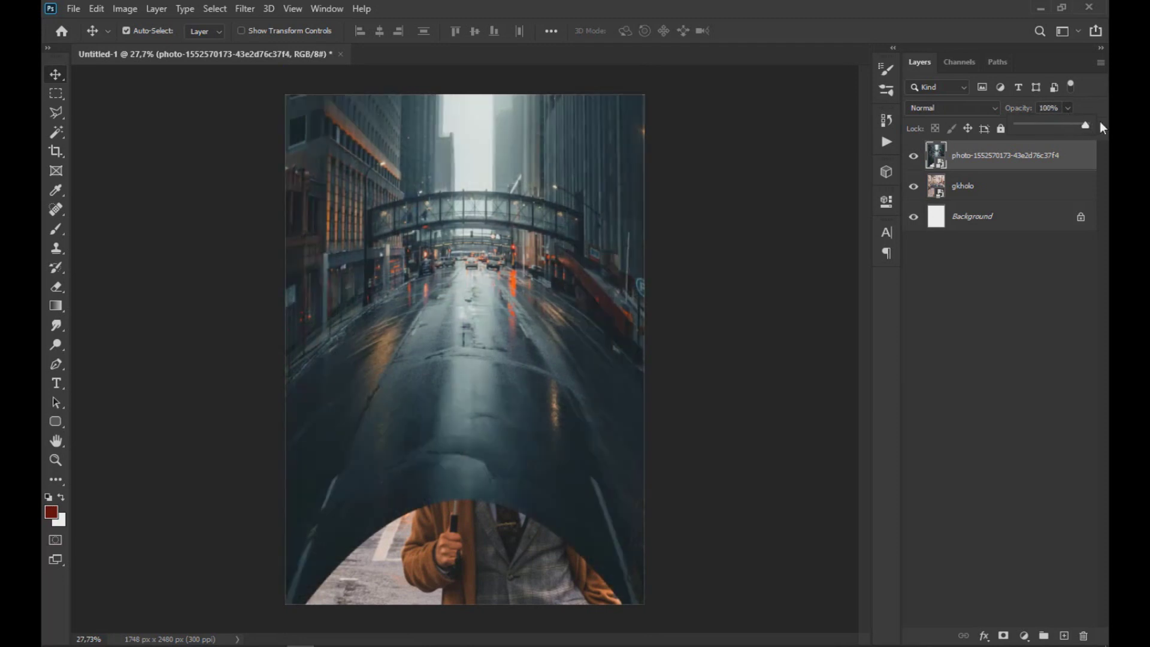
pyautogui.scroll(-2, 713, 321)
pyautogui.scroll(2, 717, 325)
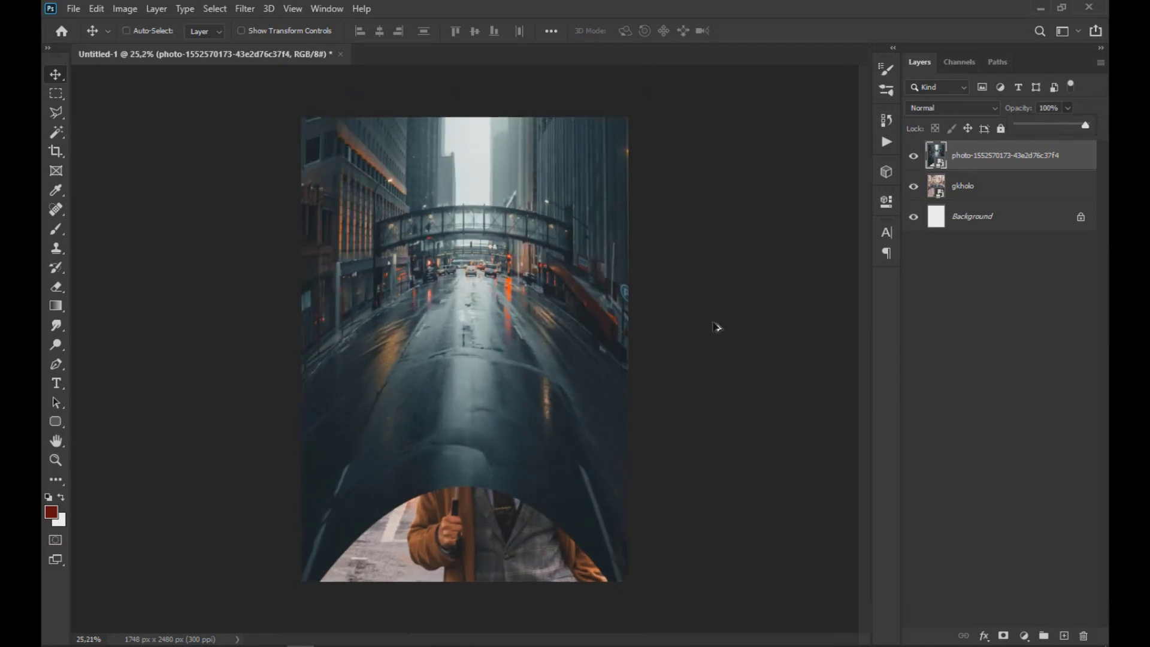
# Add a layer mask to the street photo and paint its lower edge black with a soft 339 px brush
pyautogui.click(1002, 636)
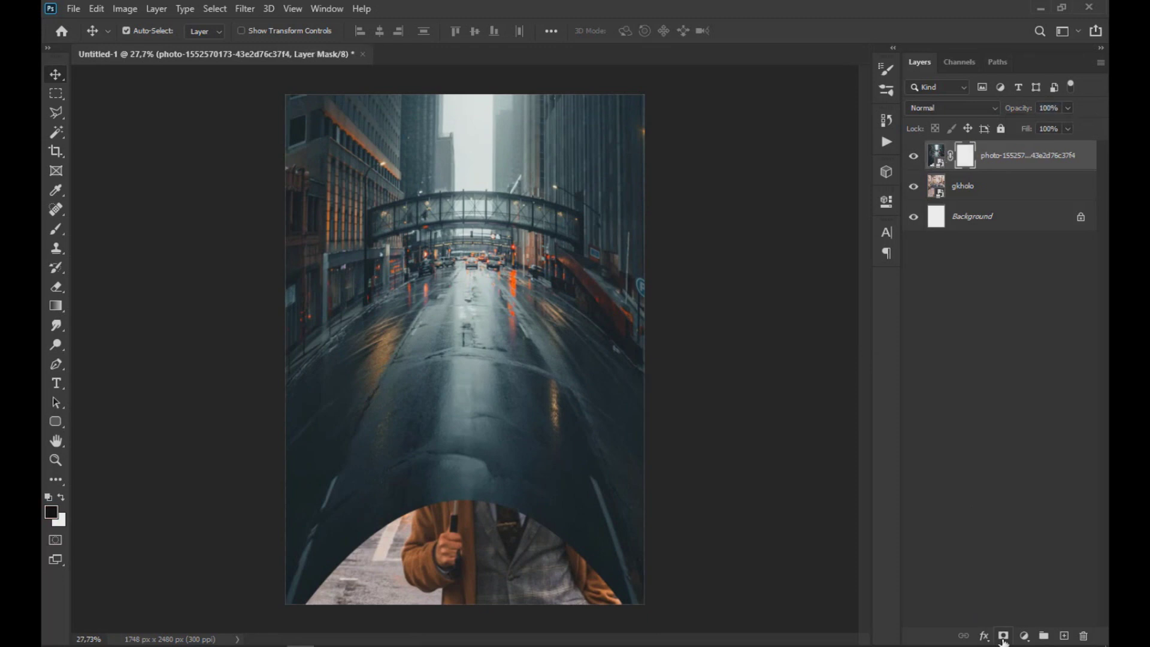
pyautogui.click(58, 230)
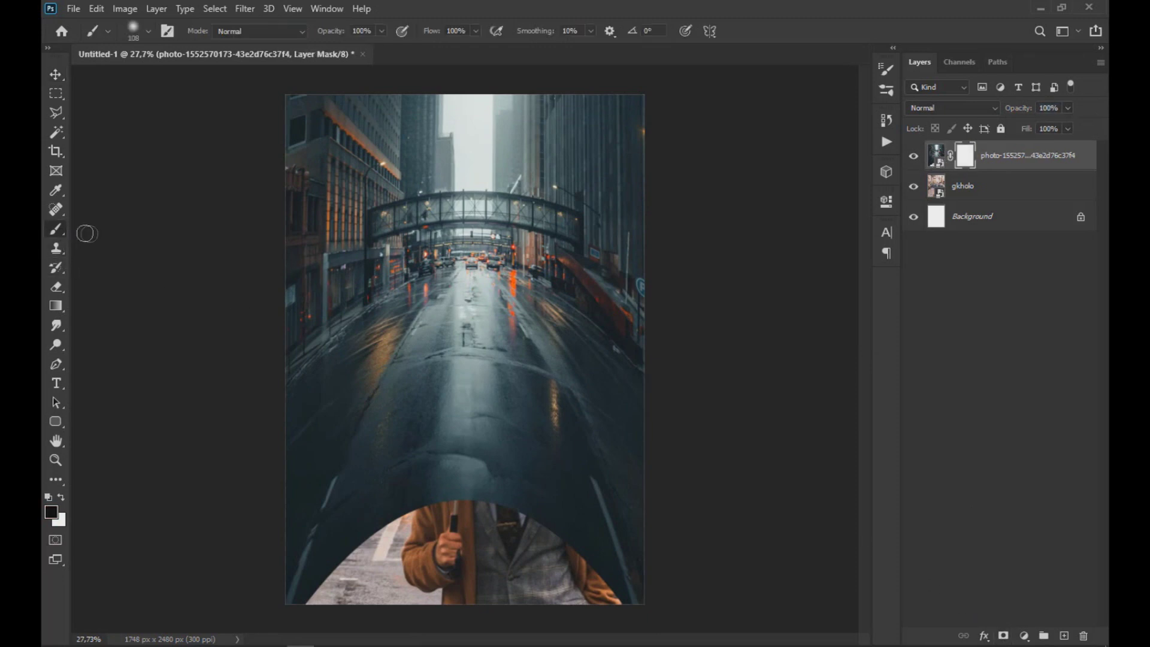
pyautogui.press('x')
pyautogui.keyDown('alt'); pyautogui.rightClick(324, 482); pyautogui.keyUp('alt')
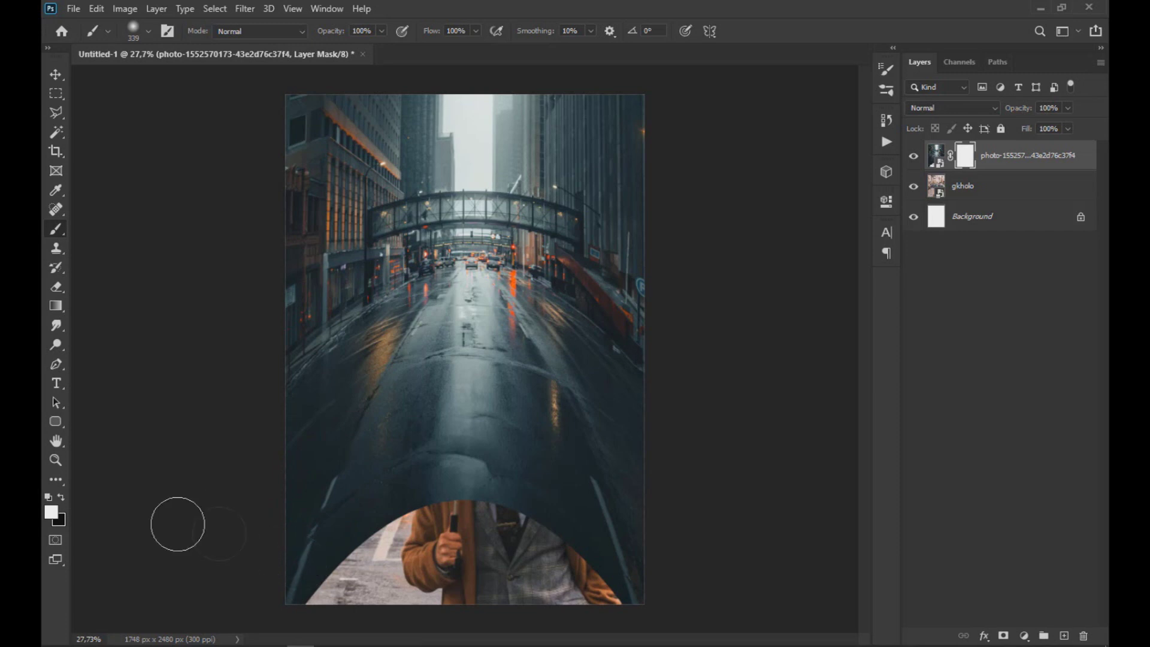
pyautogui.moveTo(298, 532)
pyautogui.mouseDown()
pyautogui.moveTo(303, 585)
pyautogui.moveTo(332, 538)
pyautogui.moveTo(419, 524)
pyautogui.moveTo(624, 534)
pyautogui.moveTo(599, 587)
pyautogui.moveTo(631, 554)
pyautogui.moveTo(326, 551)
pyautogui.moveTo(305, 601)
pyautogui.mouseUp()
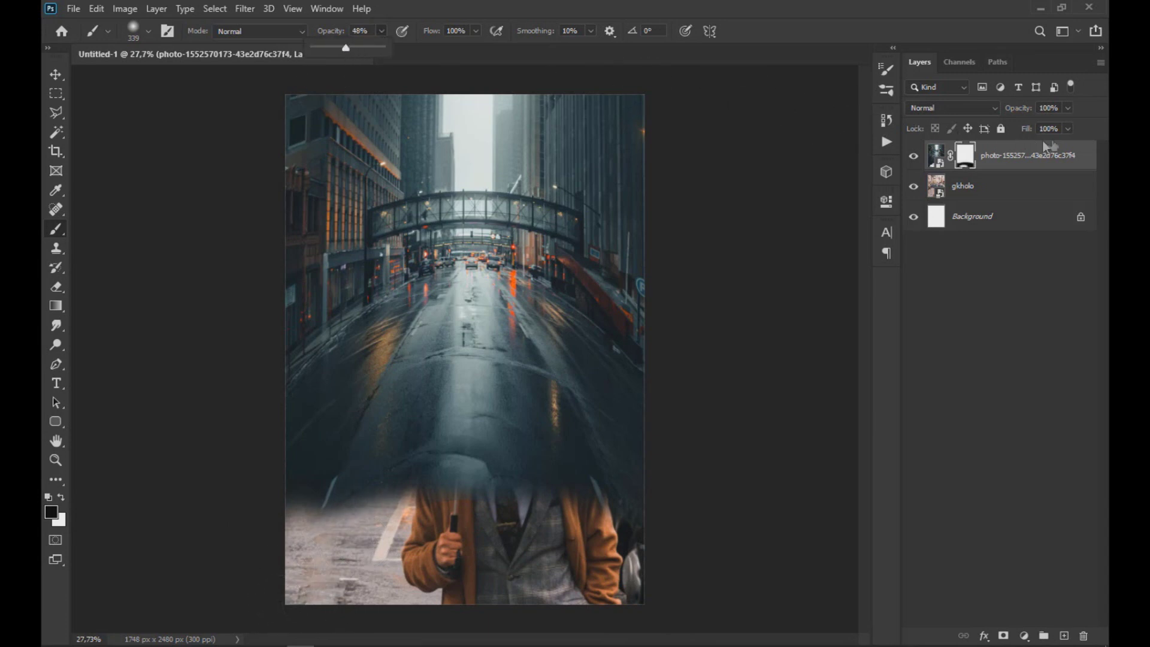
# Lower the street layer's opacity to 61% and mask out everything beneath the umbrella with the brush at 100% opacity
pyautogui.click(1067, 108)
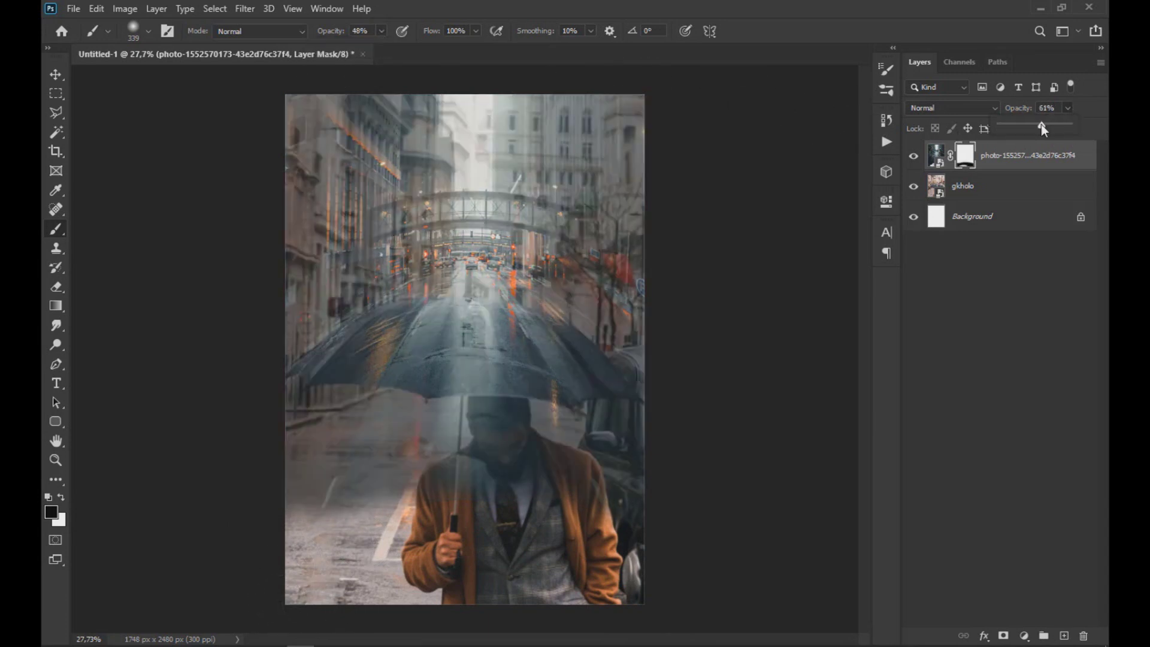
pyautogui.moveTo(437, 450)
pyautogui.mouseDown()
pyautogui.moveTo(284, 488)
pyautogui.moveTo(599, 476)
pyautogui.moveTo(307, 450)
pyautogui.mouseUp()
pyautogui.click(382, 33)
pyautogui.moveTo(396, 48); pyautogui.dragTo(421, 49)
pyautogui.moveTo(347, 413)
pyautogui.mouseDown()
pyautogui.moveTo(304, 414)
pyautogui.moveTo(382, 419)
pyautogui.moveTo(407, 435)
pyautogui.moveTo(398, 453)
pyautogui.moveTo(438, 478)
pyautogui.mouseUp()
pyautogui.moveTo(325, 465)
pyautogui.mouseDown()
pyautogui.moveTo(489, 424)
pyautogui.moveTo(544, 429)
pyautogui.moveTo(604, 456)
pyautogui.moveTo(461, 482)
pyautogui.moveTo(598, 470)
pyautogui.moveTo(598, 439)
pyautogui.moveTo(626, 429)
pyautogui.moveTo(632, 497)
pyautogui.moveTo(596, 551)
pyautogui.mouseUp()
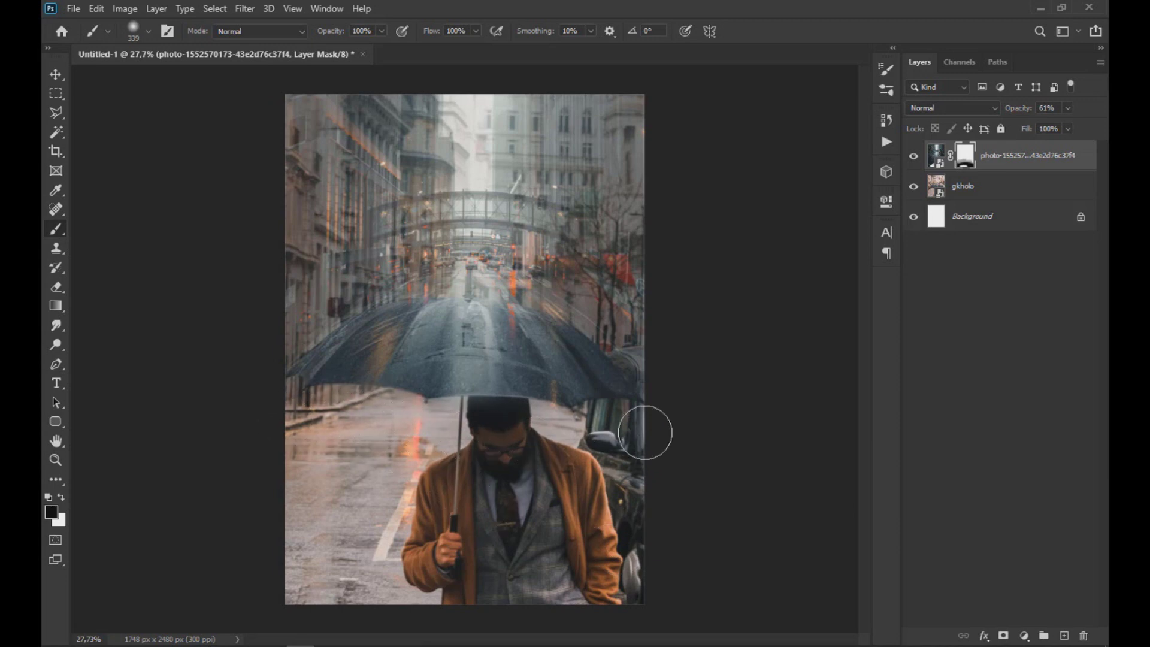
# Raise the street photo layer's opacity to 91%
pyautogui.click(1068, 109)
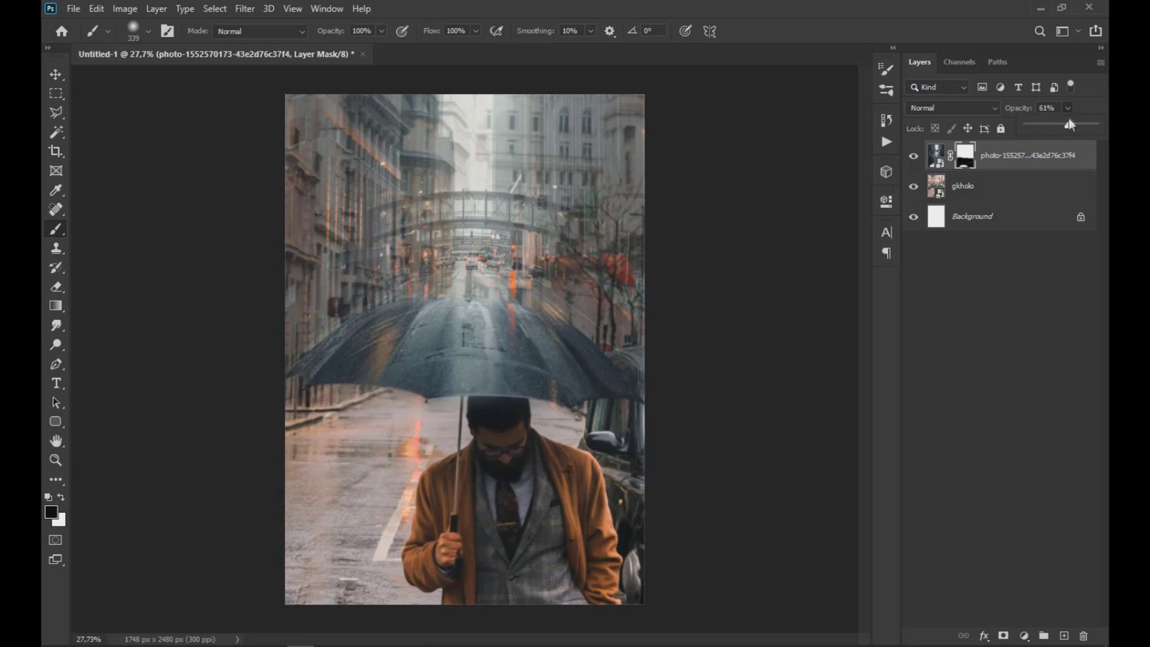
pyautogui.scroll(-1, 659, 329)
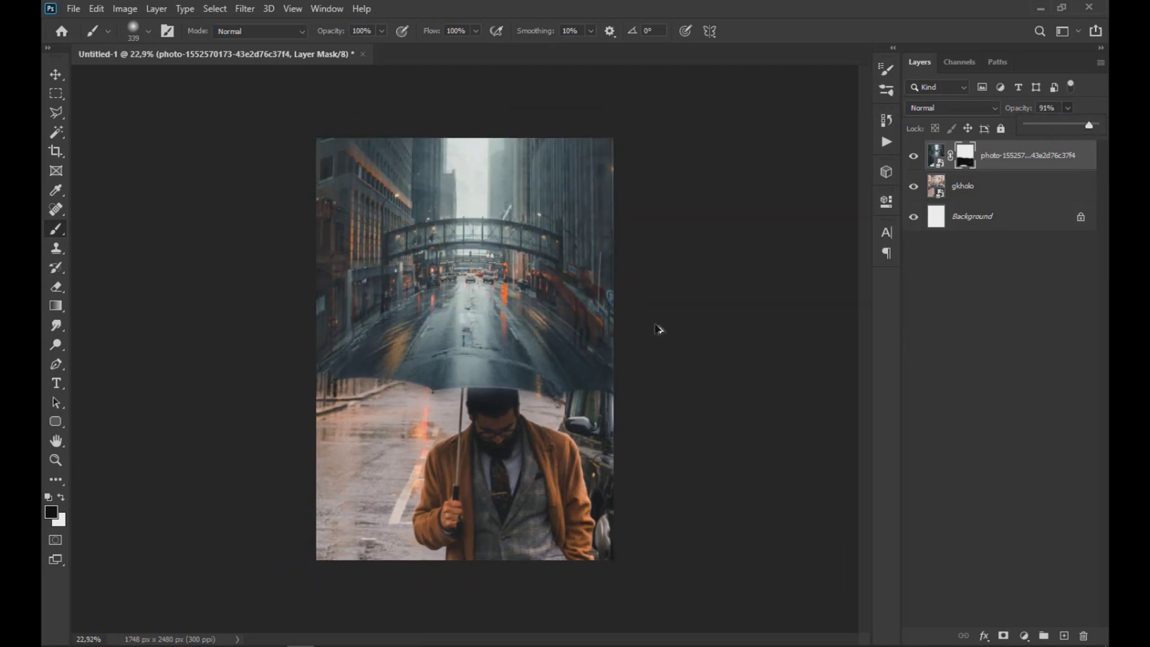
pyautogui.scroll(5, 577, 377)
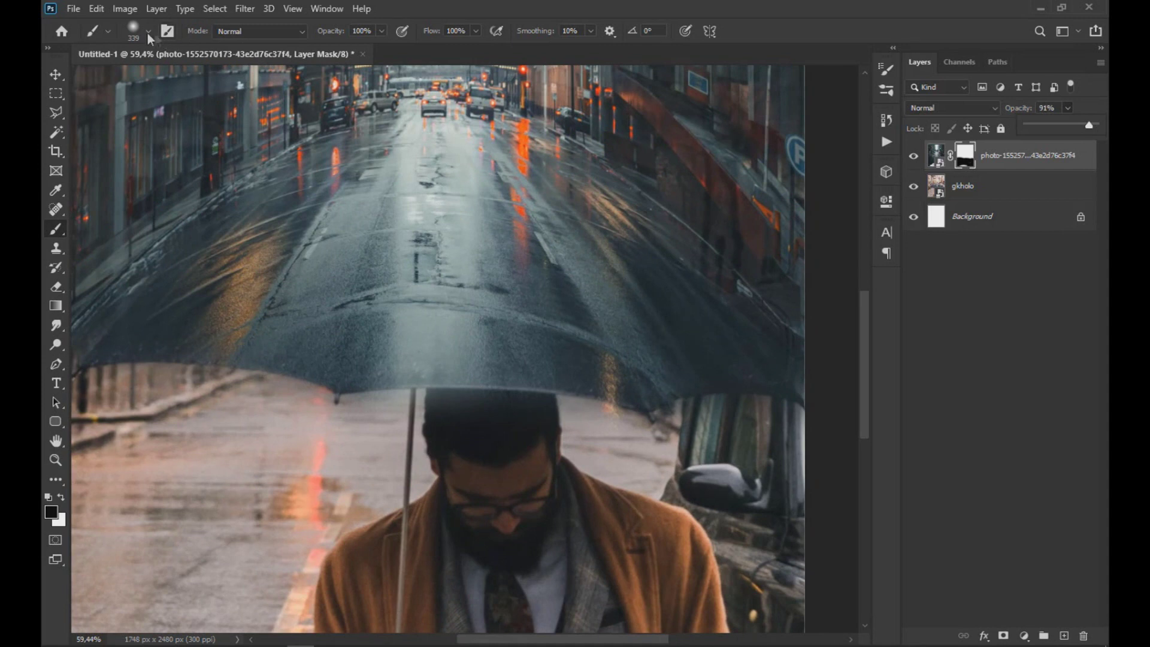
# Refine the street layer's mask along the umbrella's lower rim with a smaller 160 px black brush
pyautogui.moveTo(377, 465)
pyautogui.mouseDown()
pyautogui.moveTo(335, 464)
pyautogui.moveTo(355, 420)
pyautogui.moveTo(479, 417)
pyautogui.moveTo(654, 441)
pyautogui.moveTo(671, 428)
pyautogui.moveTo(773, 425)
pyautogui.mouseUp()
pyautogui.scroll(-1, 811, 446)
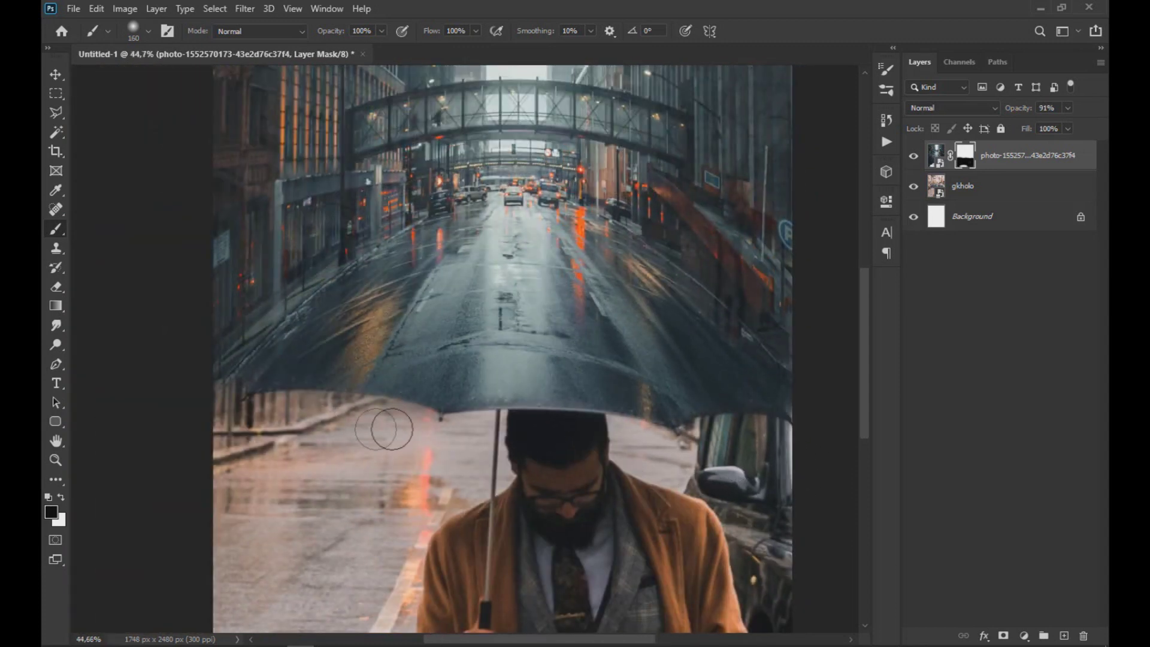
pyautogui.moveTo(415, 430); pyautogui.dragTo(265, 406)
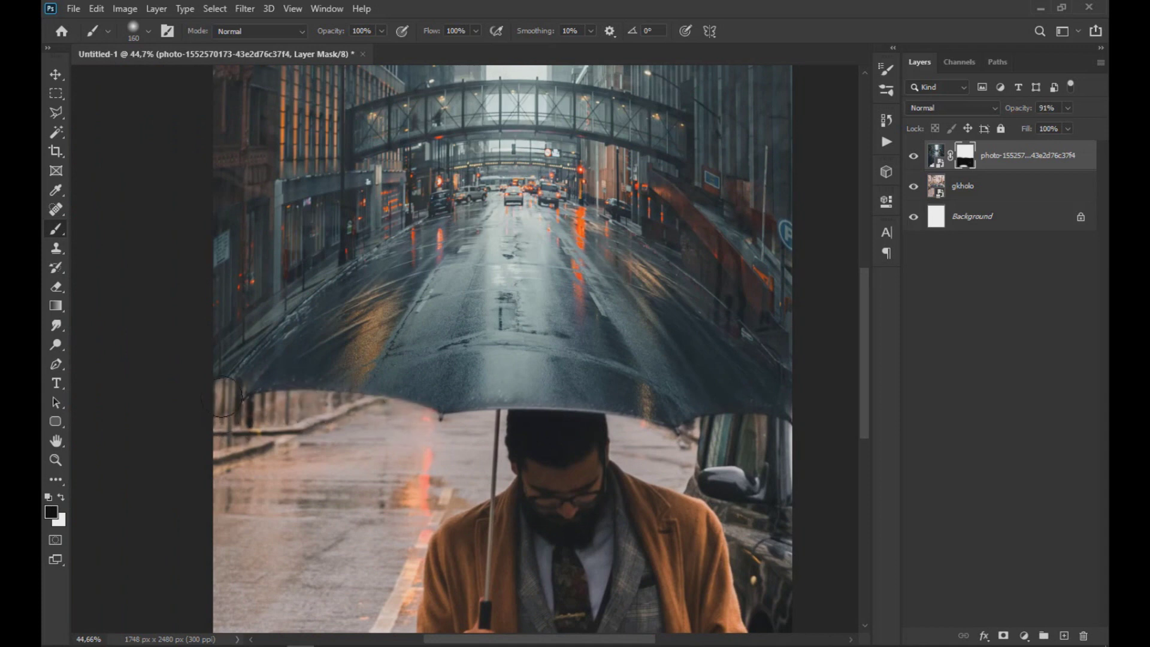
# Scale the gkholo photo layer up slightly to 35.94% and apply the transform
pyautogui.click(56, 75)
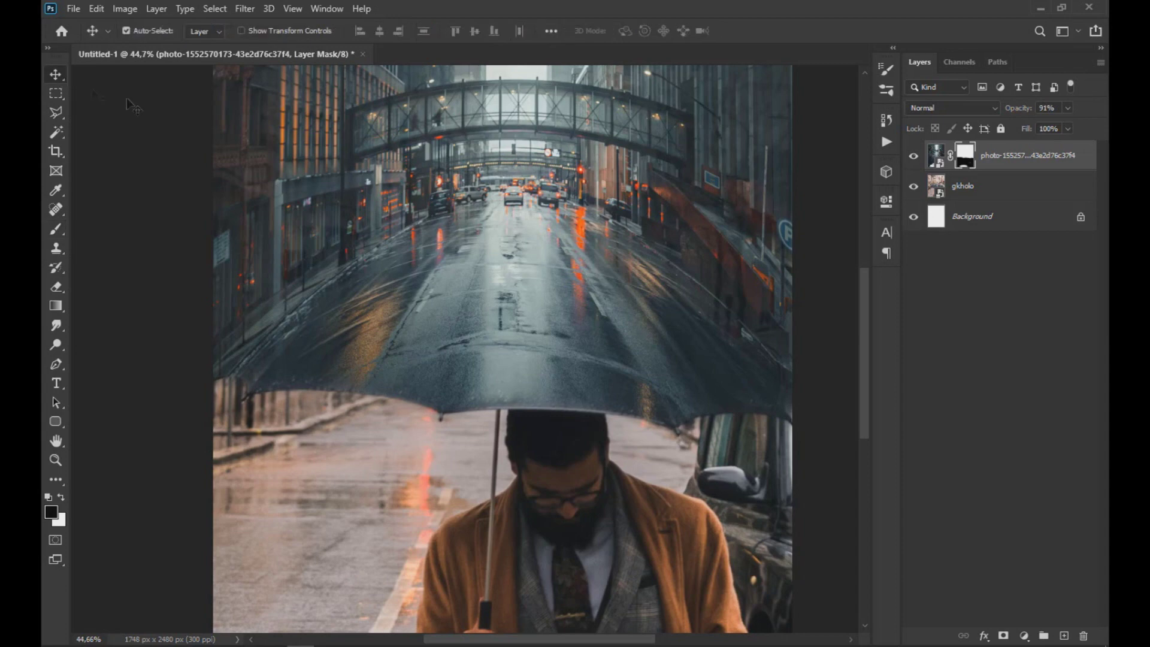
pyautogui.scroll(2, 530, 250)
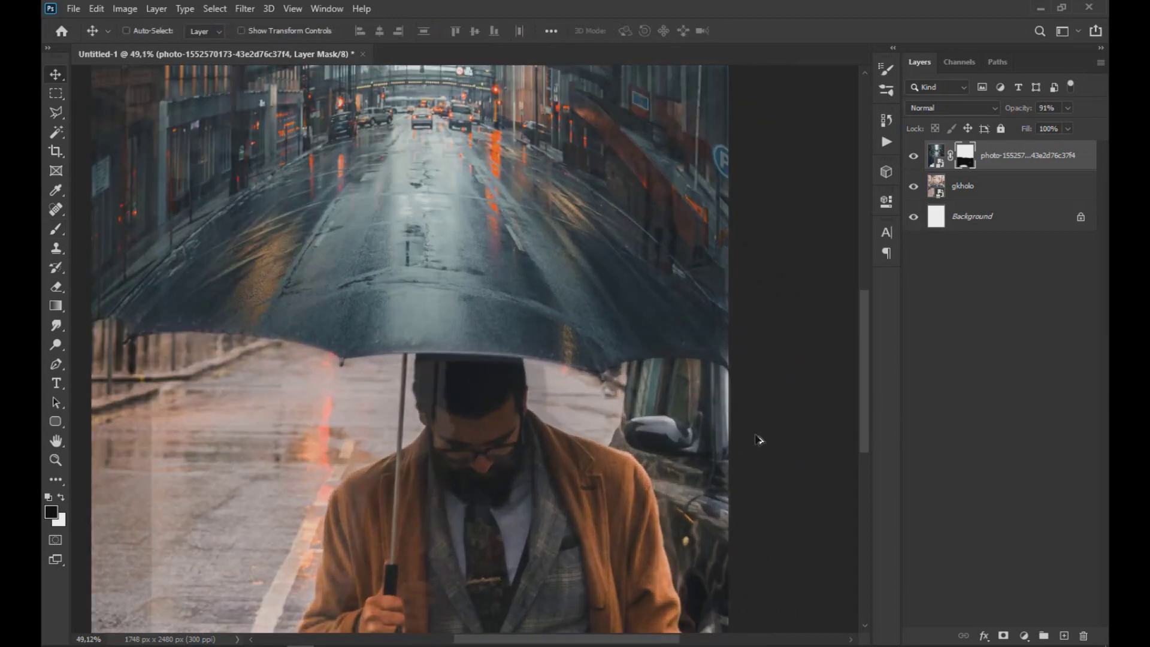
pyautogui.scroll(-4, 757, 440)
pyautogui.press('ctrl')
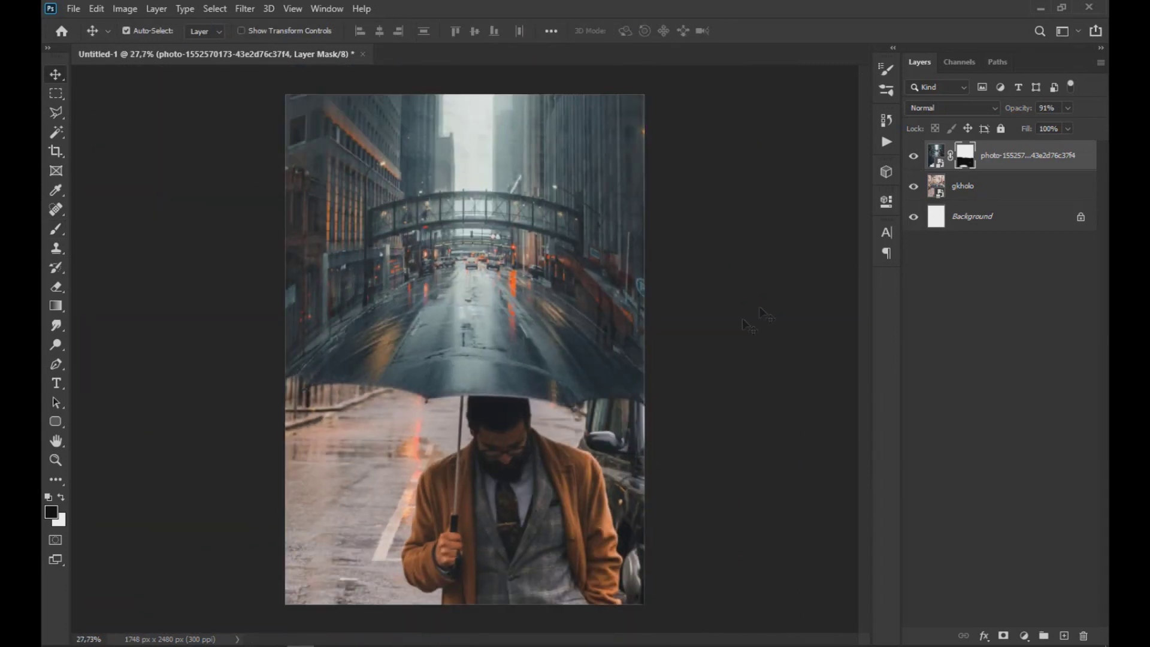
pyautogui.click(978, 190)
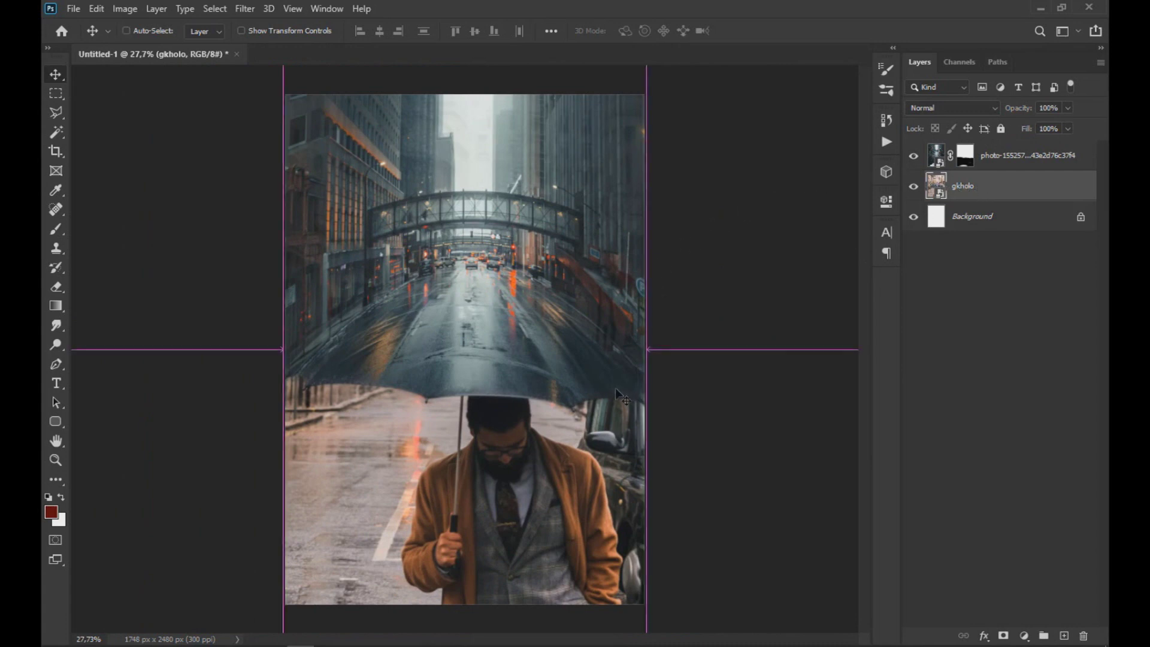
pyautogui.hotkey('ctrl', 't')
pyautogui.hotkey('ctrl', '0')
pyautogui.scroll(-7, 630, 313)
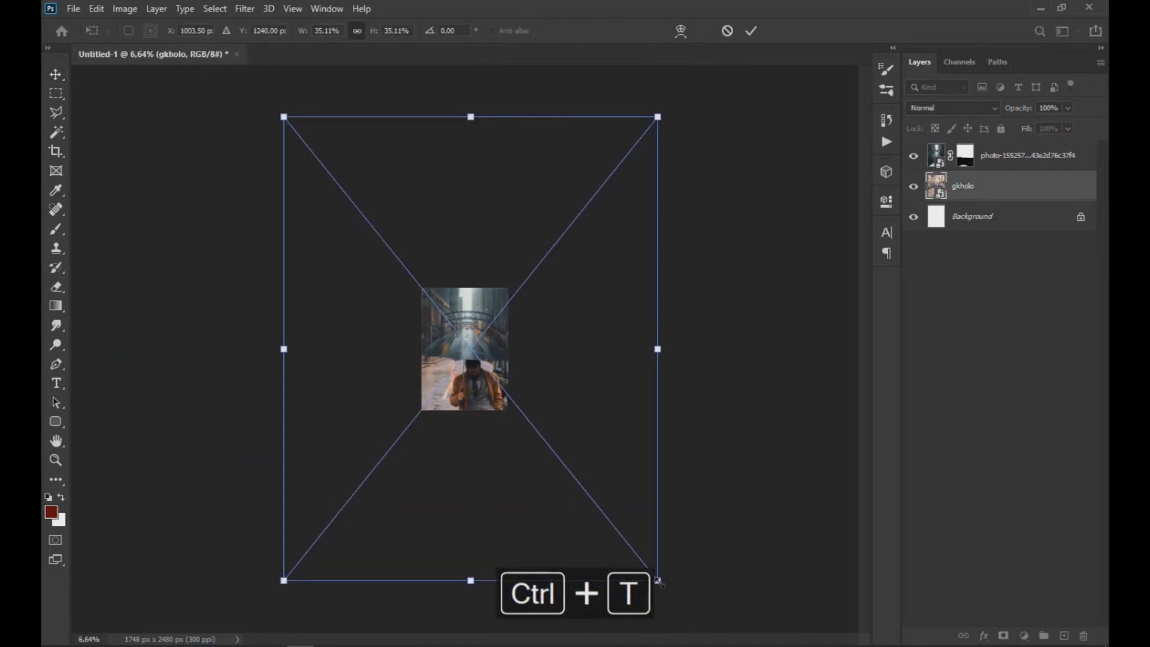
pyautogui.moveTo(658, 582); pyautogui.dragTo(665, 587)
pyautogui.click(50, 80)
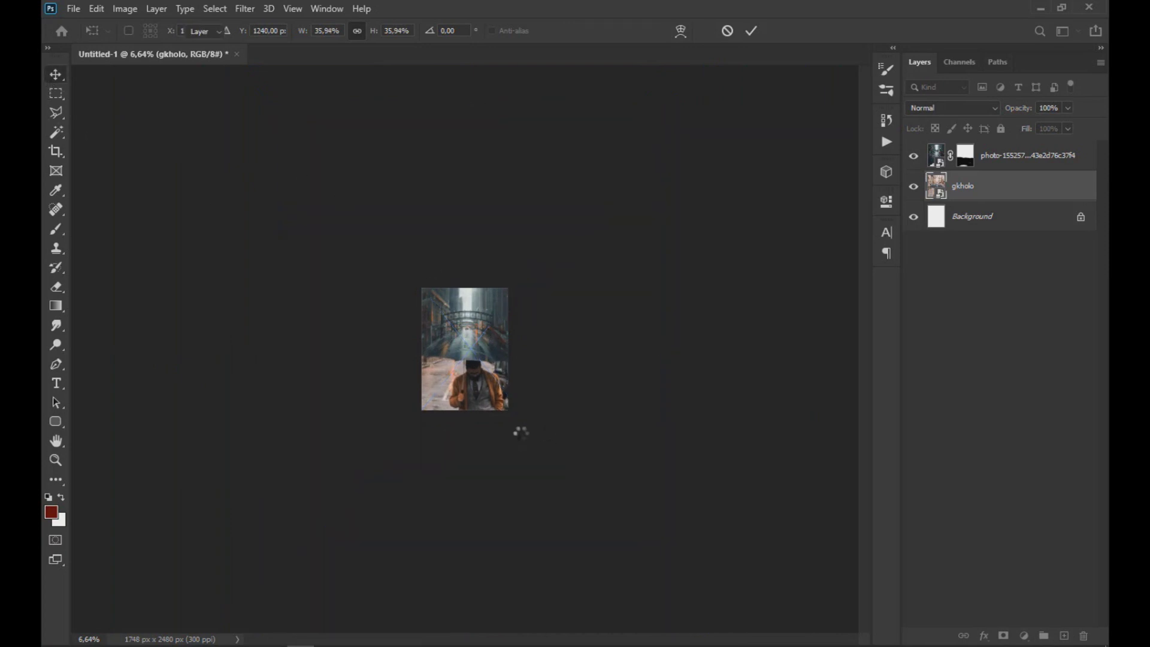
pyautogui.scroll(10, 500, 424)
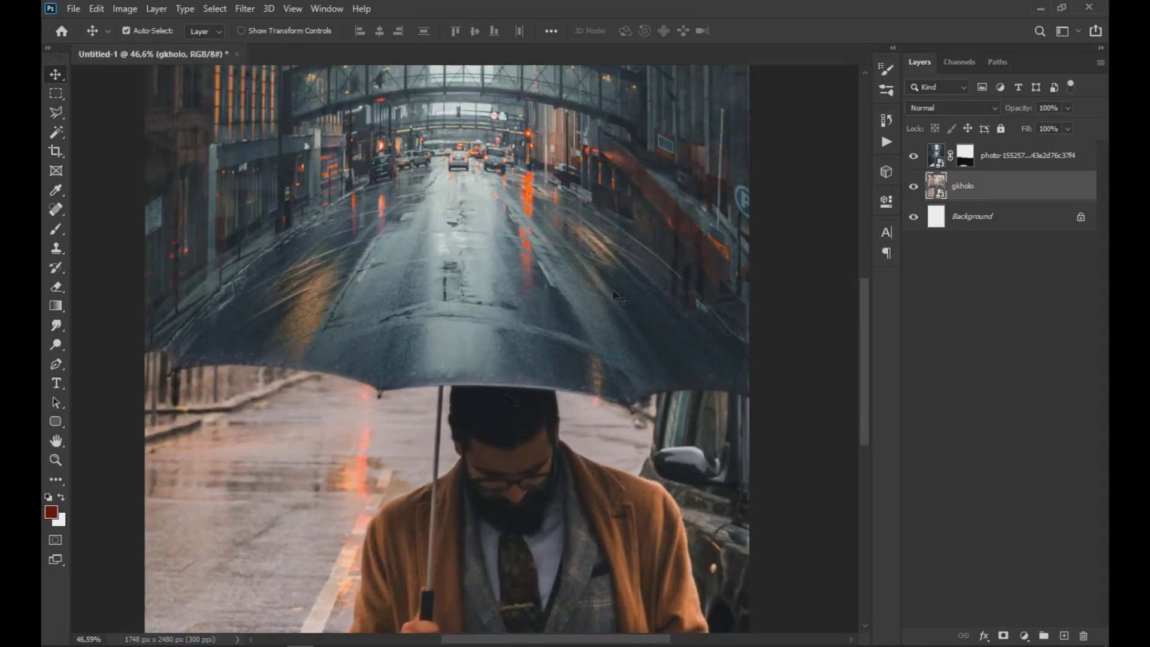
# Blend the umbrella fabric through the street's lower area by painting the street layer's mask in black, lowering brush opacity from 45% to 6%
pyautogui.click(965, 155)
pyautogui.press('b')
pyautogui.press('d')
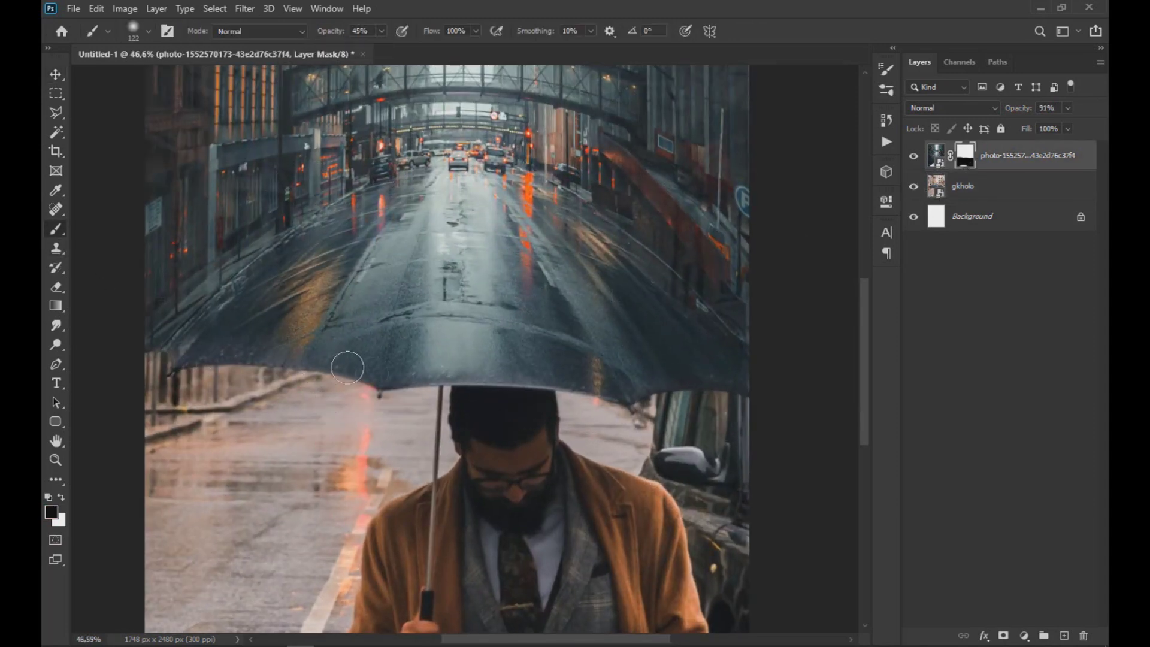
pyautogui.moveTo(347, 367); pyautogui.dragTo(723, 377)
pyautogui.click(381, 32)
pyautogui.moveTo(385, 49); pyautogui.dragTo(363, 49)
pyautogui.moveTo(186, 321); pyautogui.dragTo(746, 357)
pyautogui.click(382, 31)
pyautogui.moveTo(379, 49); pyautogui.dragTo(369, 50)
pyautogui.moveTo(429, 309)
pyautogui.mouseDown()
pyautogui.moveTo(358, 316)
pyautogui.moveTo(666, 329)
pyautogui.moveTo(423, 297)
pyautogui.moveTo(252, 306)
pyautogui.mouseUp()
# Raise the street photo layer's opacity to 100%
pyautogui.click(1067, 108)
pyautogui.moveTo(1067, 125); pyautogui.dragTo(1076, 125)
pyautogui.scroll(-3, 408, 328)
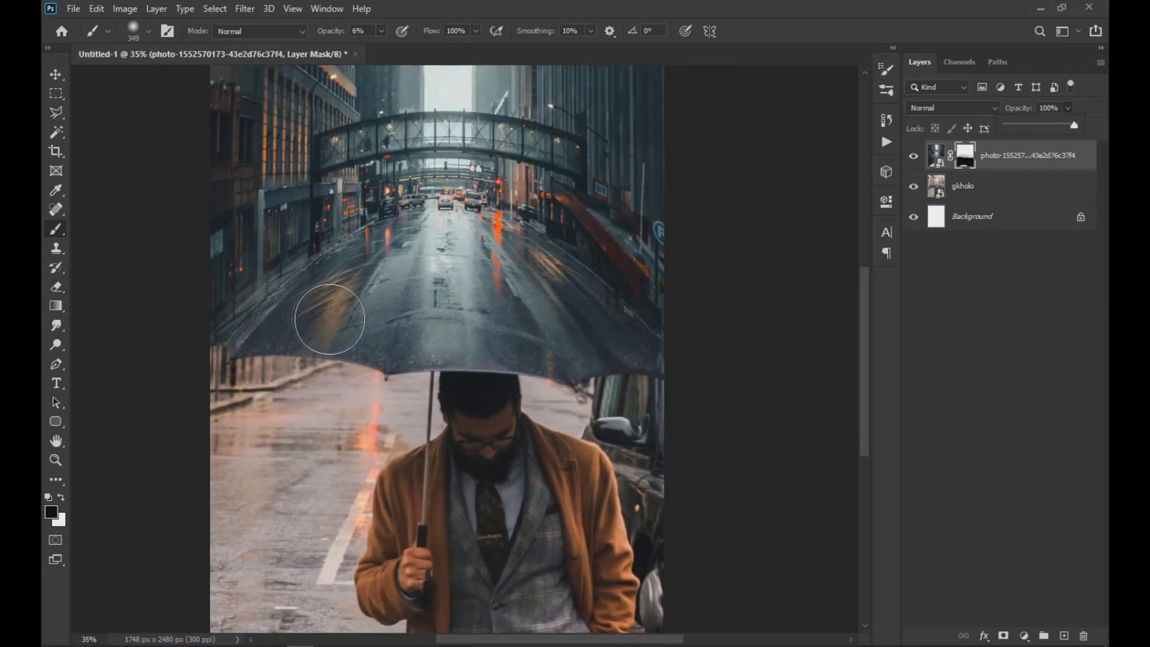
# Restore the street at the umbrella's outer corners by painting its mask in white at 100% brush opacity
pyautogui.press('x')
pyautogui.scroll(6, 651, 333)
pyautogui.click(381, 31)
pyautogui.moveTo(376, 50); pyautogui.dragTo(444, 49)
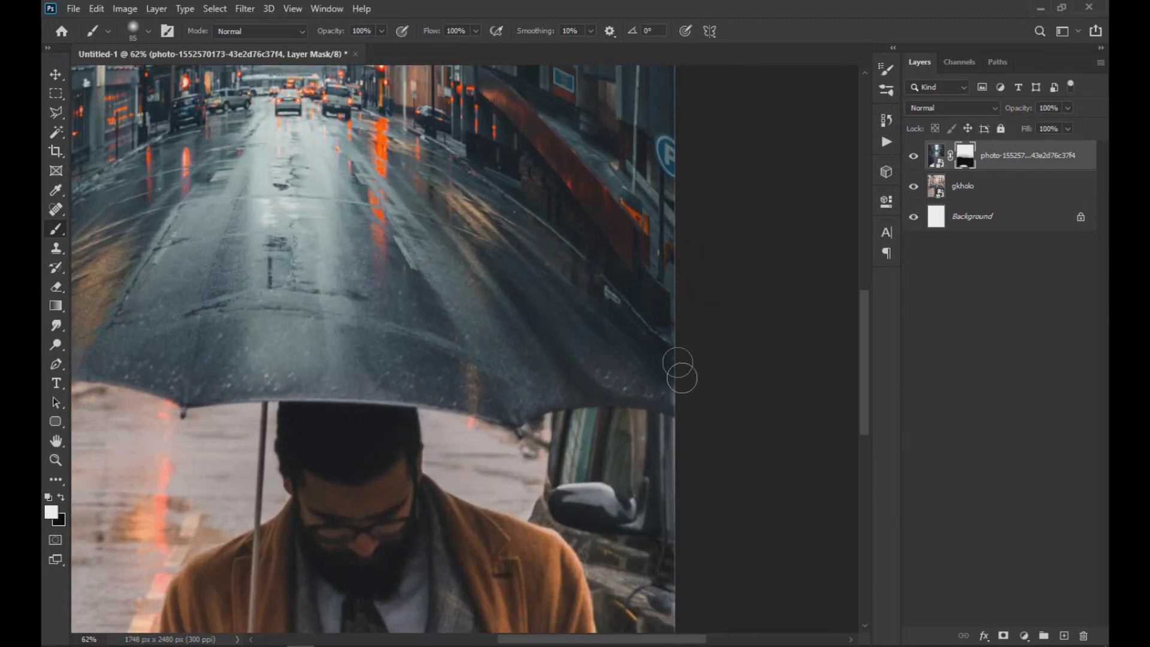
pyautogui.scroll(-2, 510, 344)
pyautogui.moveTo(119, 331); pyautogui.dragTo(157, 325)
# Softly paint the street back across the umbrella's lower part in white at 47% brush opacity
pyautogui.click(382, 31)
pyautogui.moveTo(385, 49); pyautogui.dragTo(344, 50)
pyautogui.moveTo(147, 315)
pyautogui.mouseDown()
pyautogui.moveTo(447, 358)
pyautogui.moveTo(586, 351)
pyautogui.mouseUp()
# Refine the street layer's mask along the umbrella's lower rim with a 75 px white brush
pyautogui.scroll(3, 360, 362)
pyautogui.click(148, 31)
pyautogui.moveTo(204, 80); pyautogui.dragTo(195, 80)
pyautogui.moveTo(353, 263); pyautogui.dragTo(335, 264)
pyautogui.scroll(3, 290, 359)
pyautogui.moveTo(302, 381); pyautogui.dragTo(816, 378)
pyautogui.moveTo(244, 391); pyautogui.dragTo(544, 393)
pyautogui.moveTo(311, 371); pyautogui.dragTo(222, 341)
pyautogui.moveTo(300, 366)
pyautogui.mouseDown()
pyautogui.moveTo(485, 355)
pyautogui.moveTo(457, 321)
pyautogui.mouseUp()
# Clean up the street's edge along the umbrella's left rim by painting the mask in black
pyautogui.press('x')
pyautogui.moveTo(494, 377); pyautogui.dragTo(378, 344)
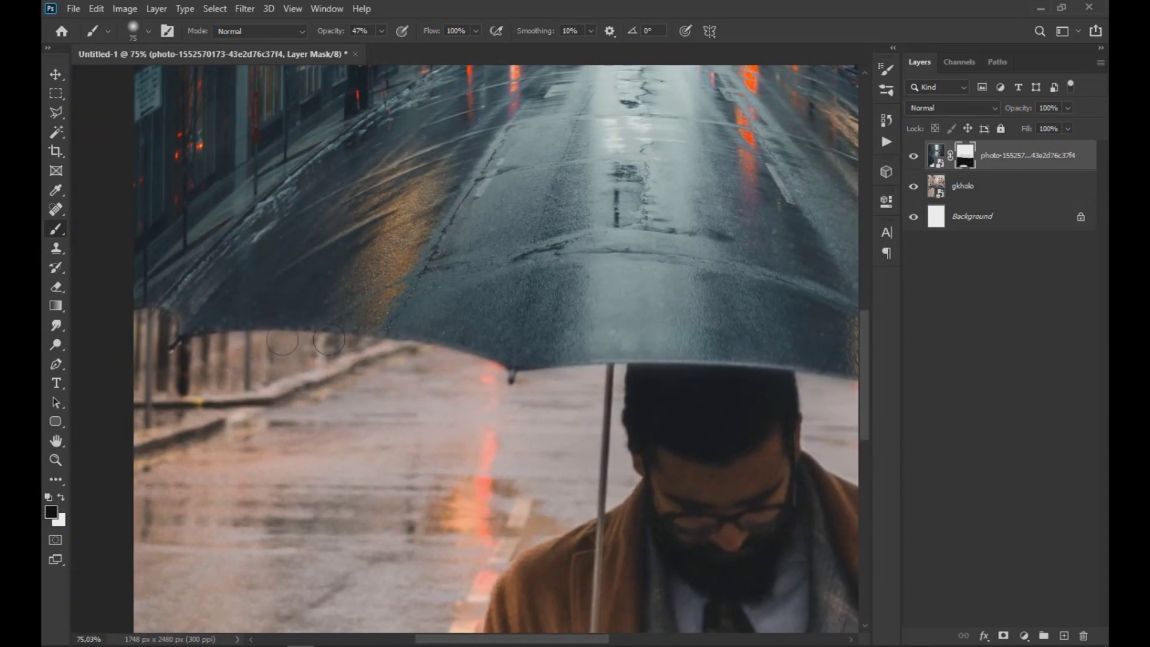
pyautogui.hscroll(10, 377, 344)
pyautogui.scroll(-2, 377, 344)
pyautogui.press('x')
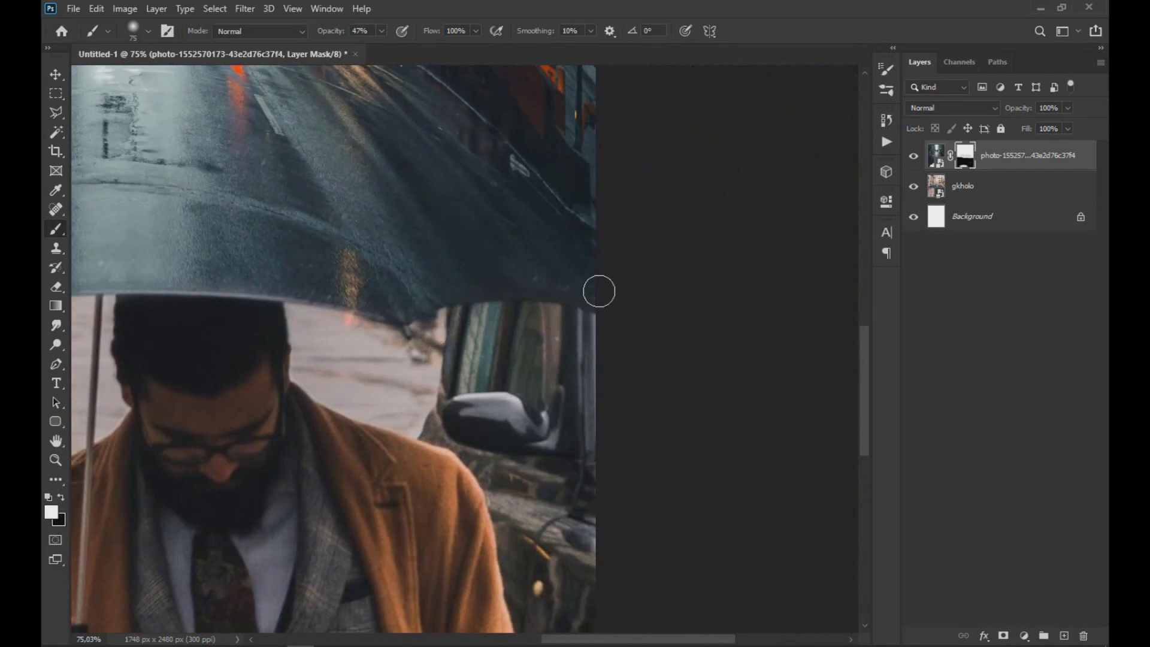
pyautogui.hscroll(-5, 483, 360)
pyautogui.scroll(-13, 450, 373)
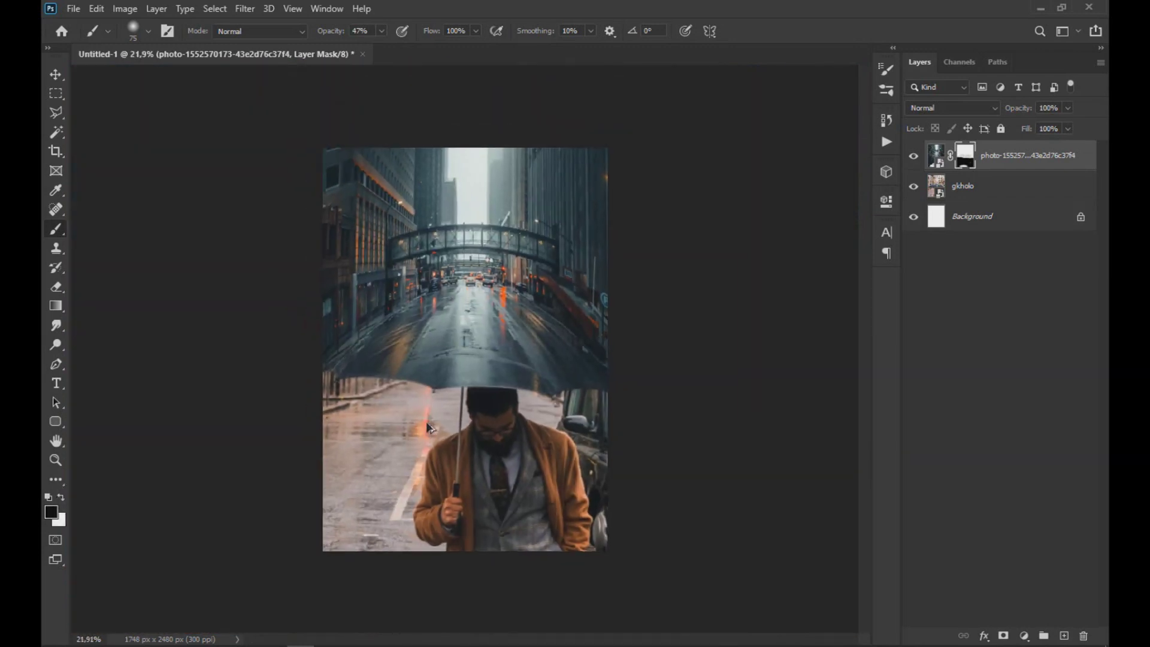
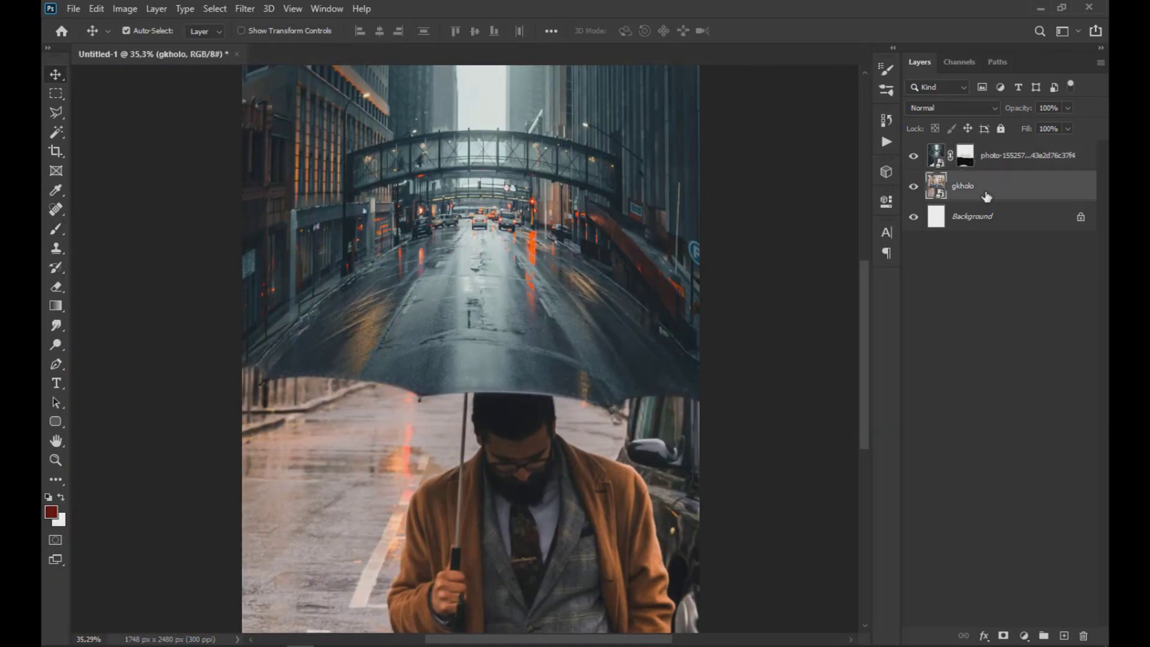
# Apply Levels to the gkholo layer, darkening the midtones and moving the black and white input points inward
pyautogui.click(127, 10)
pyautogui.moveTo(144, 48)
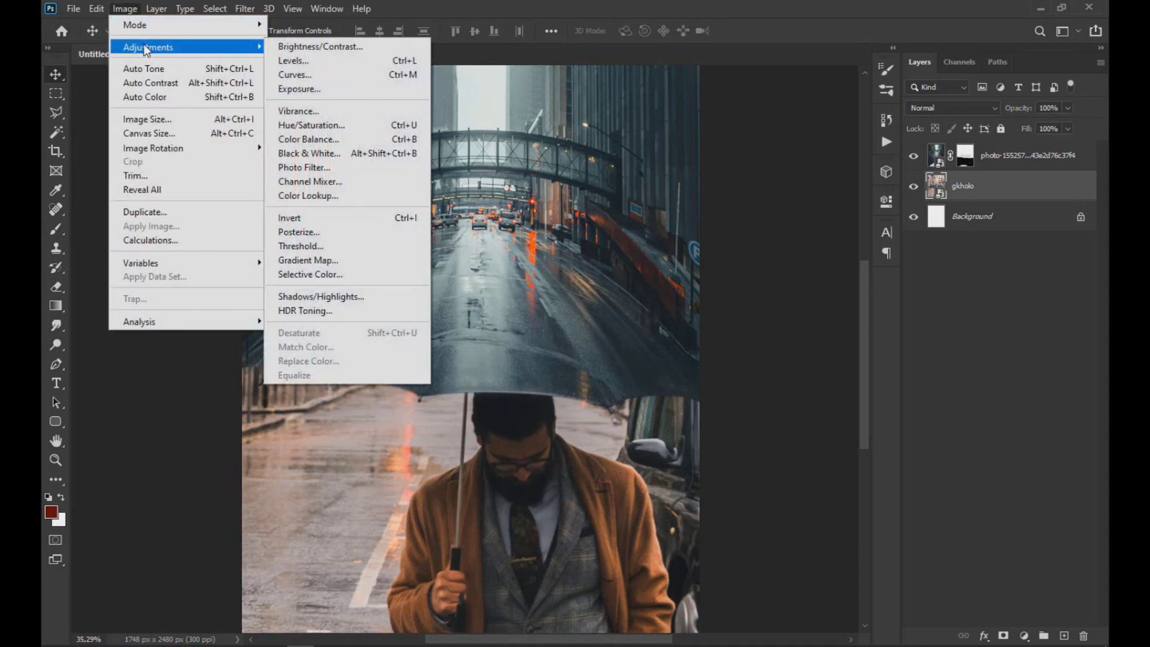
pyautogui.click(285, 61)
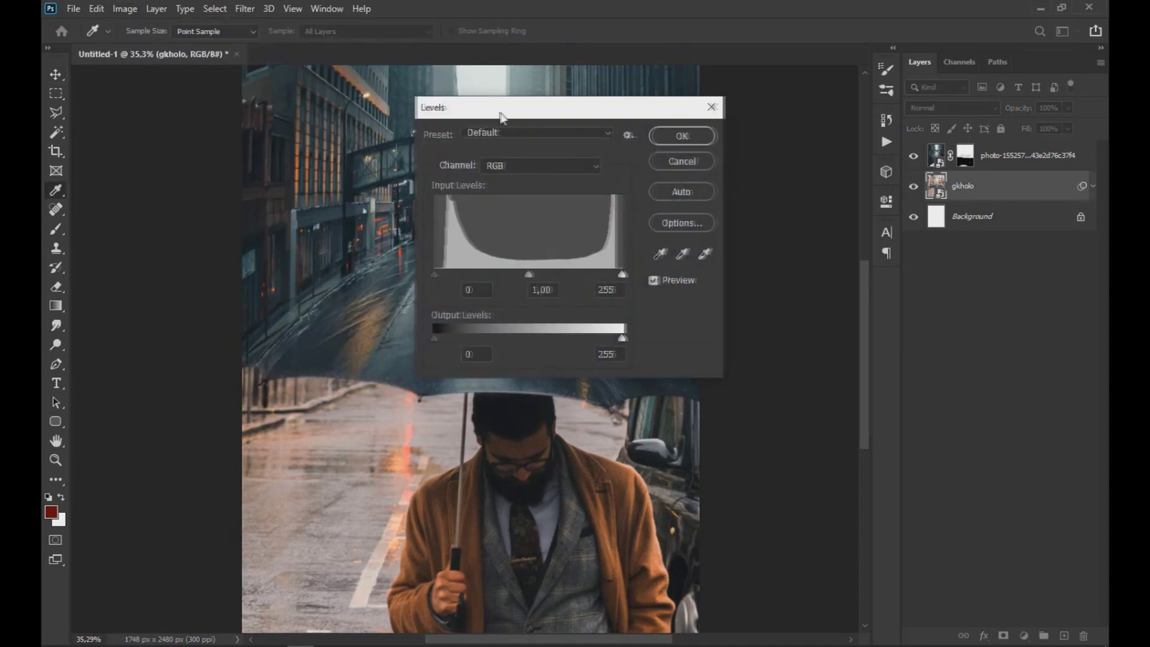
pyautogui.moveTo(791, 330); pyautogui.dragTo(802, 326)
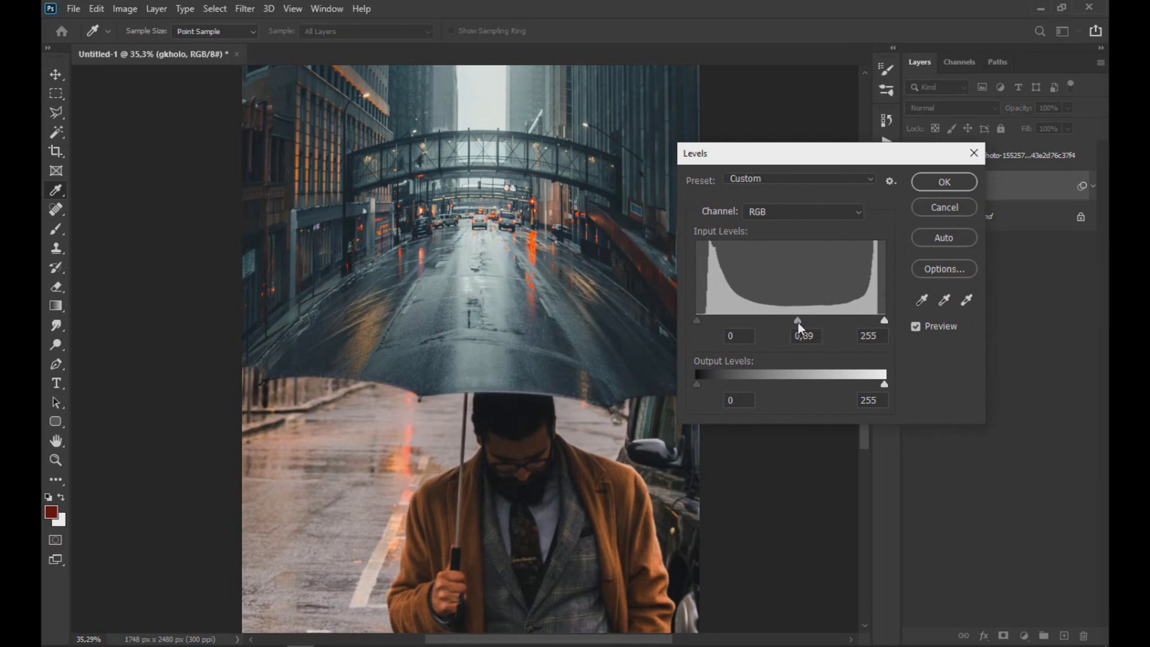
pyautogui.moveTo(697, 320)
pyautogui.mouseDown()
pyautogui.moveTo(709, 321)
pyautogui.moveTo(701, 327)
pyautogui.mouseUp()
pyautogui.moveTo(881, 322); pyautogui.dragTo(864, 320)
pyautogui.click(864, 319)
pyautogui.click(932, 182)
pyautogui.scroll(-2, 698, 383)
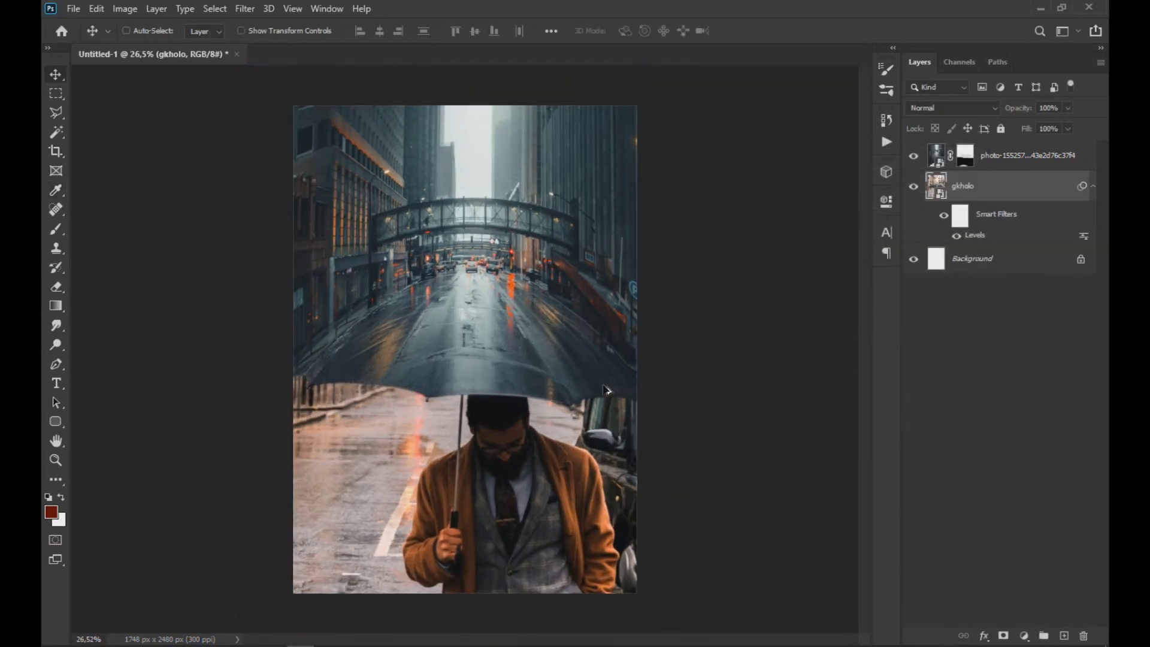
pyautogui.scroll(1, 606, 390)
pyautogui.scroll(2, 492, 518)
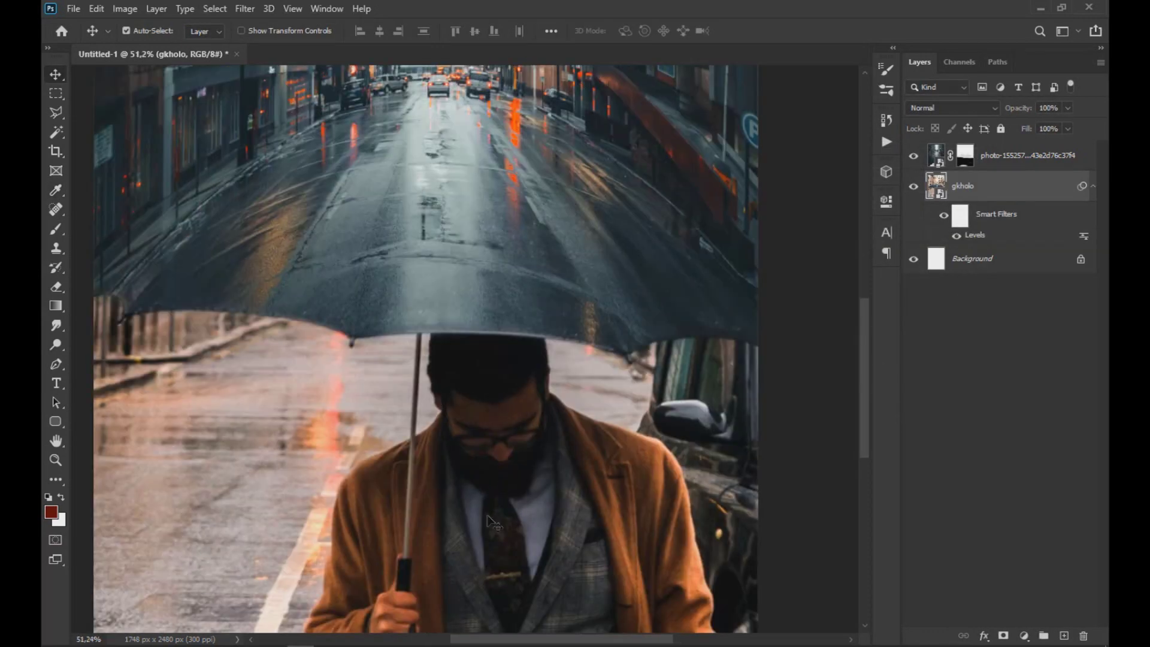
pyautogui.scroll(-3, 491, 521)
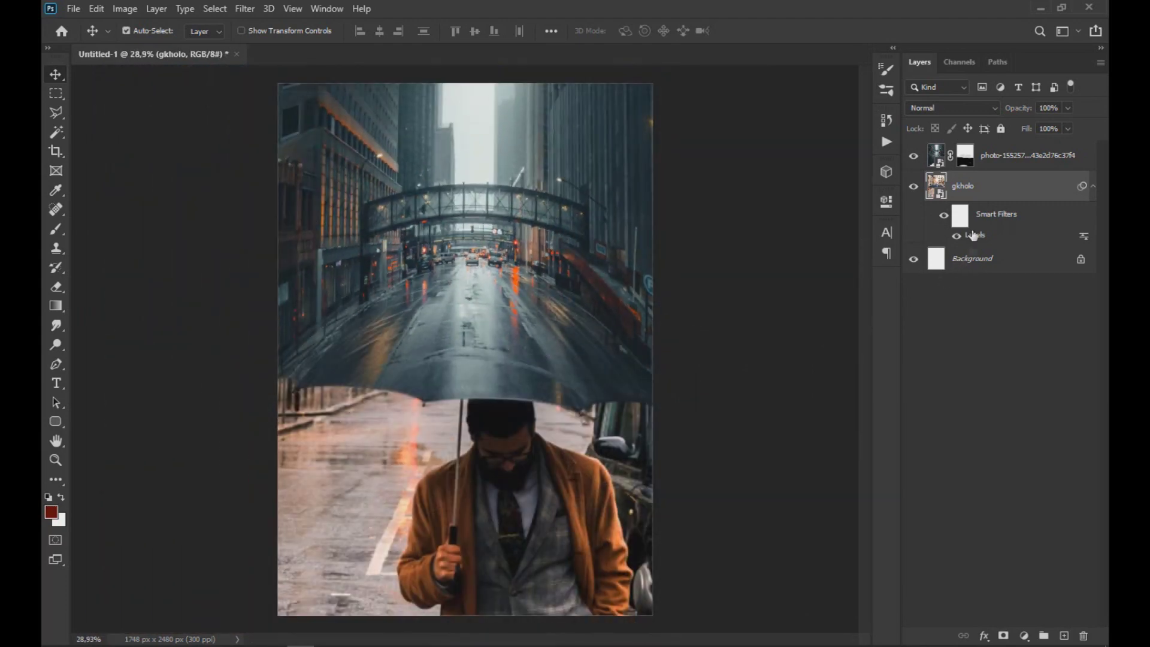
# Apply Hue/Saturation to the street photo layer with saturation at -26
pyautogui.click(935, 155)
pyautogui.click(125, 9)
pyautogui.moveTo(148, 47)
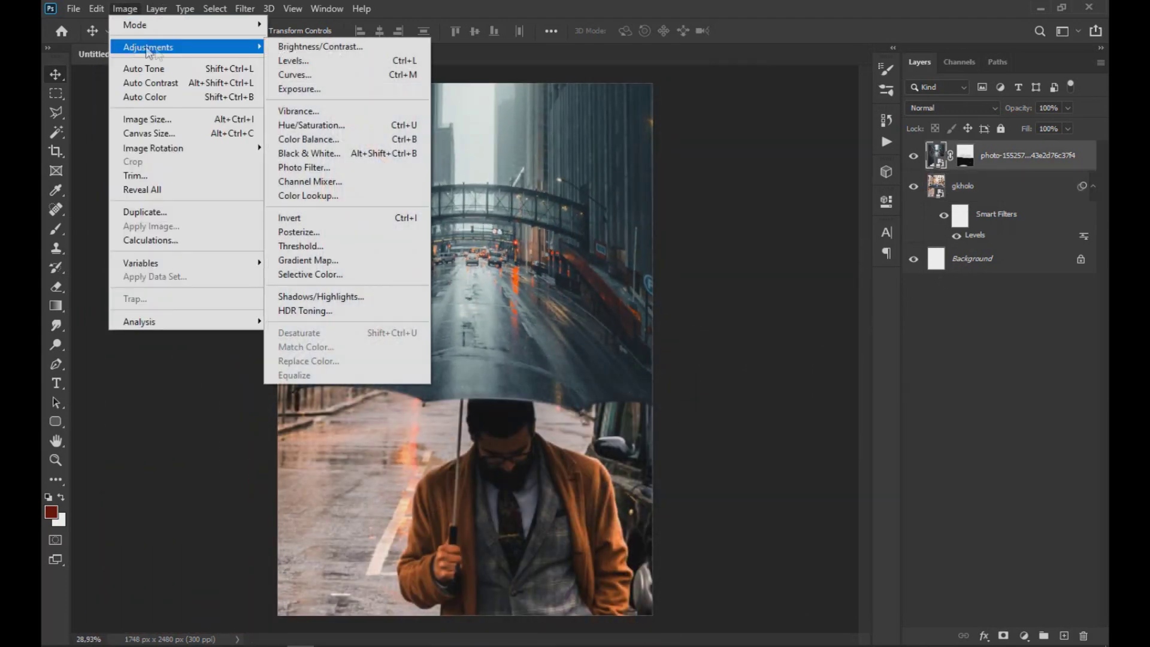
pyautogui.click(297, 126)
pyautogui.moveTo(566, 113); pyautogui.dragTo(761, 161)
pyautogui.moveTo(734, 299); pyautogui.dragTo(715, 302)
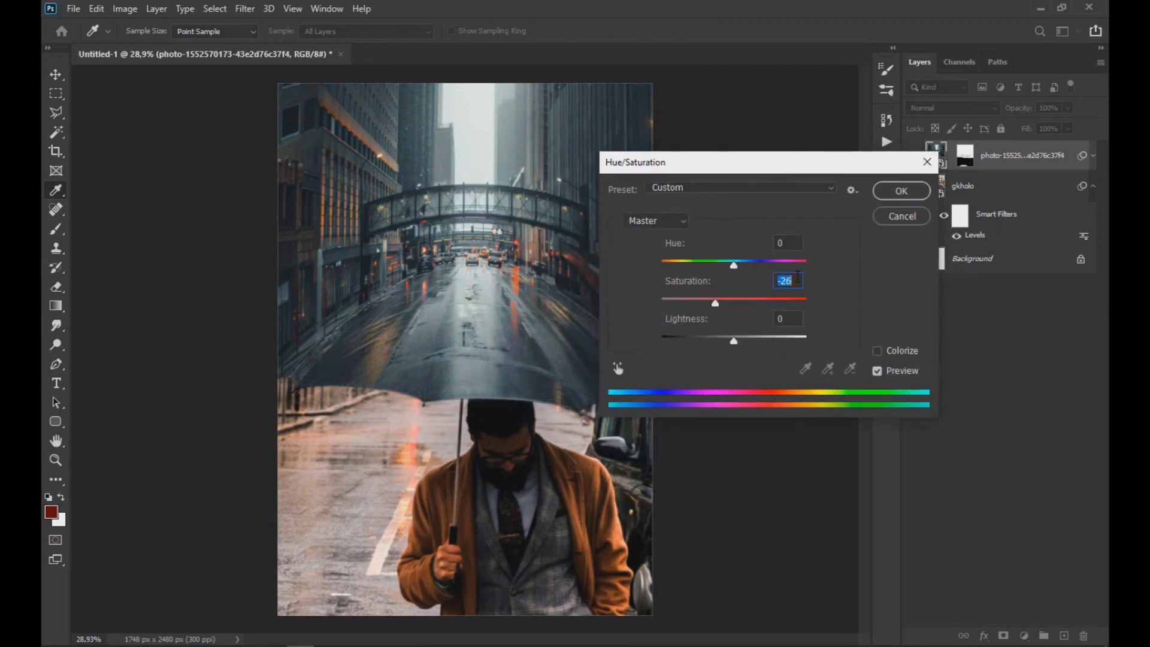
pyautogui.click(893, 190)
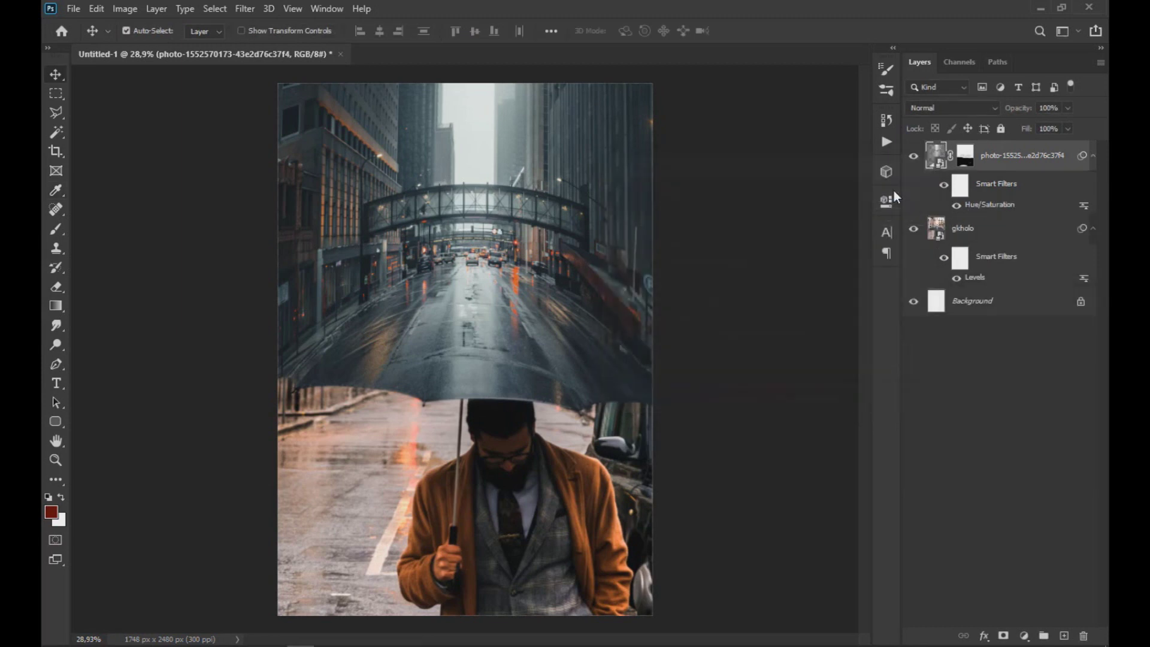
# Slightly reduce the gkholo layer's saturation with a Hue/Saturation adjustment
pyautogui.click(976, 232)
pyautogui.click(127, 9)
pyautogui.moveTo(148, 47)
pyautogui.click(327, 123)
pyautogui.moveTo(734, 302); pyautogui.dragTo(724, 305)
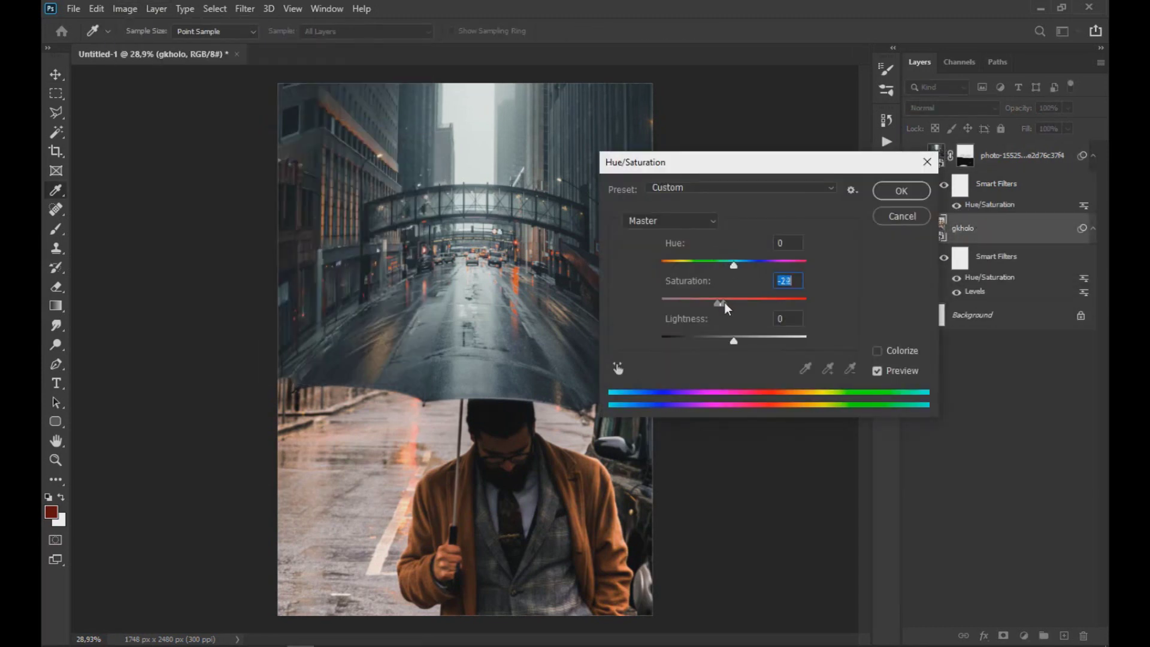
pyautogui.click(892, 191)
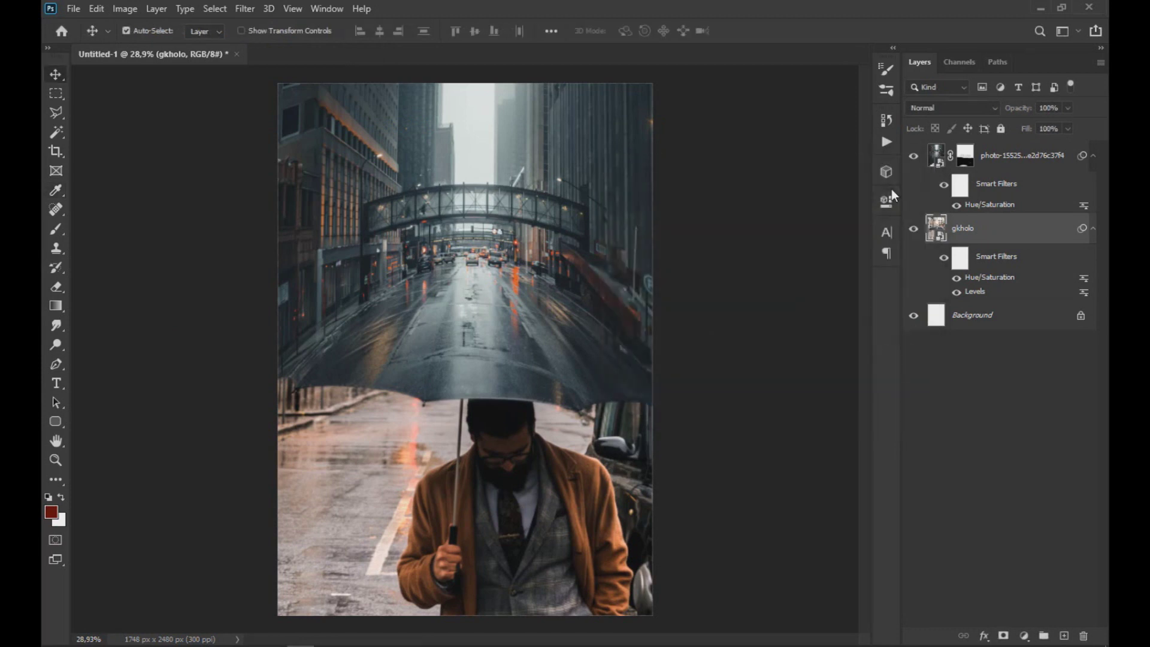
# Rasterize the gkholo layer and start Match Color on it with the street photo layer of Untitled-1 as the source
pyautogui.rightClick(976, 228)
pyautogui.click(838, 277)
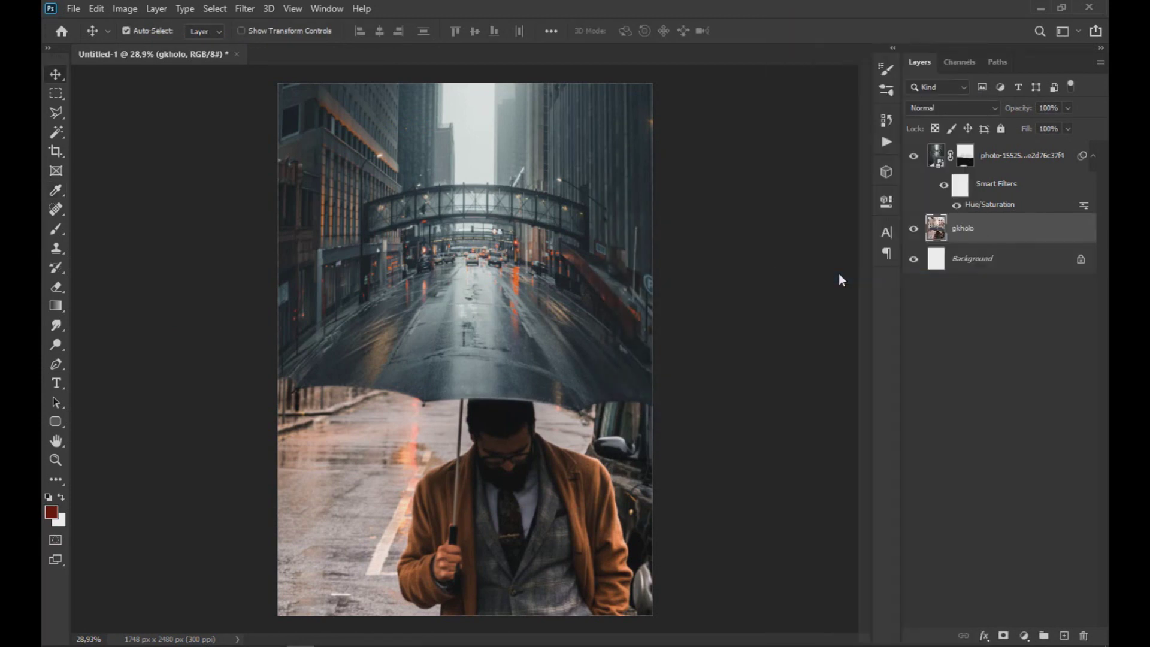
pyautogui.click(125, 9)
pyautogui.moveTo(143, 47)
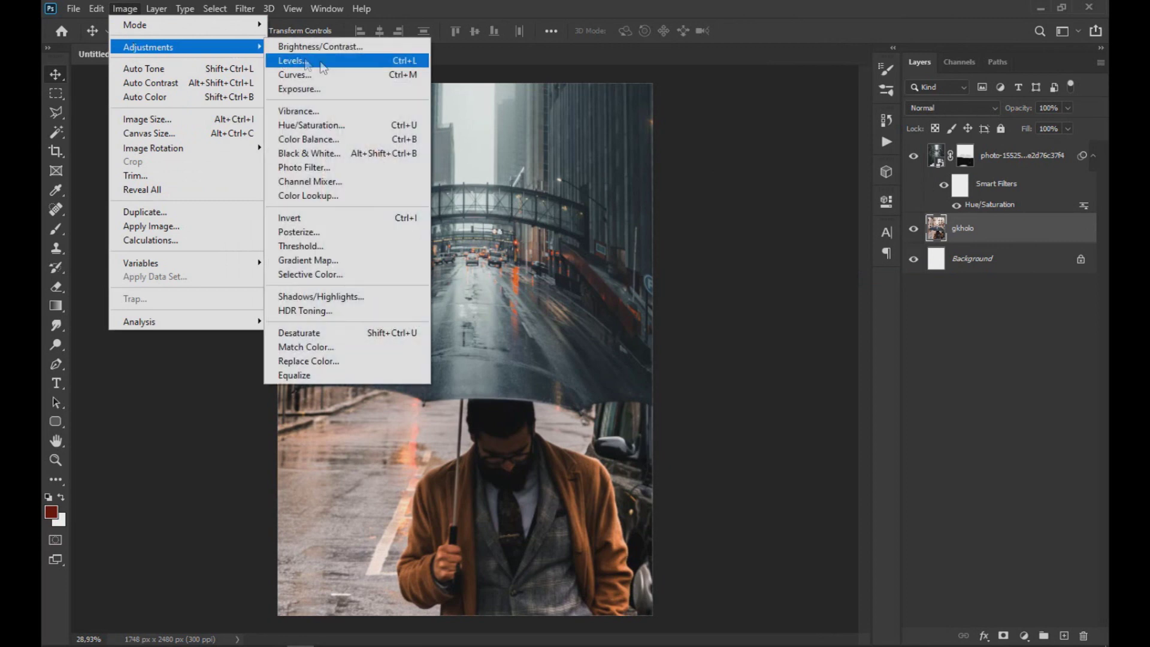
pyautogui.click(305, 347)
pyautogui.click(837, 380)
pyautogui.click(832, 400)
pyautogui.moveTo(824, 66); pyautogui.dragTo(600, 116)
pyautogui.click(619, 446)
pyautogui.click(620, 474)
pyautogui.moveTo(628, 117); pyautogui.dragTo(789, 132)
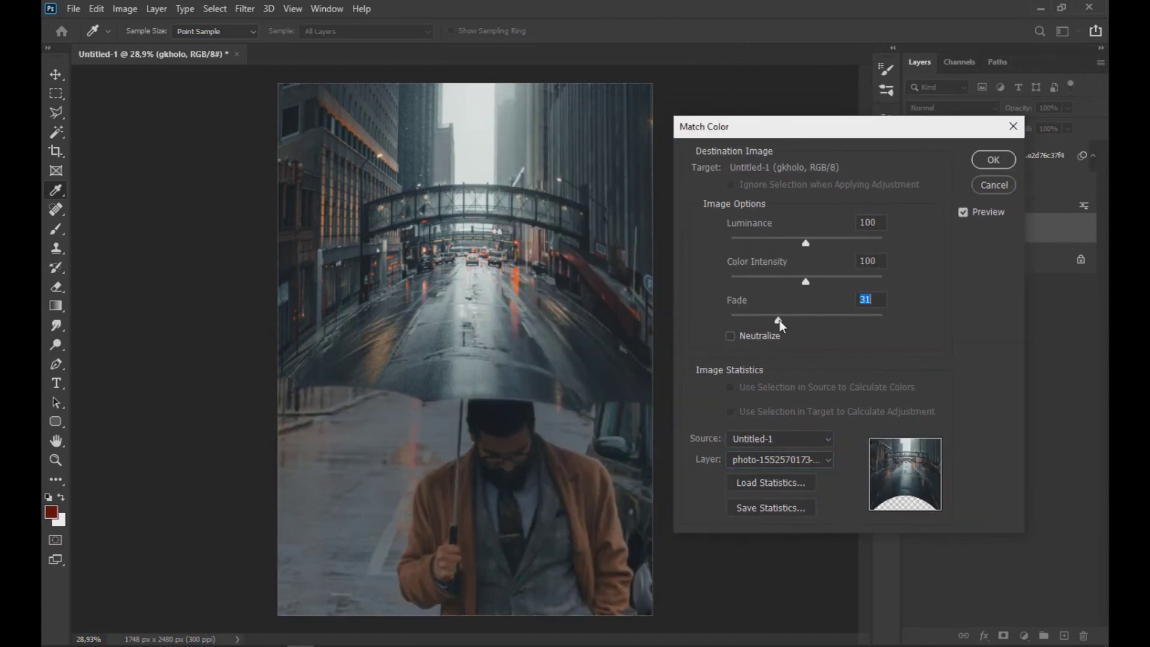
# Set the color match to luminance 64, color intensity 126 and fade 64, and apply it to the gkholo layer
pyautogui.moveTo(778, 320); pyautogui.dragTo(858, 287)
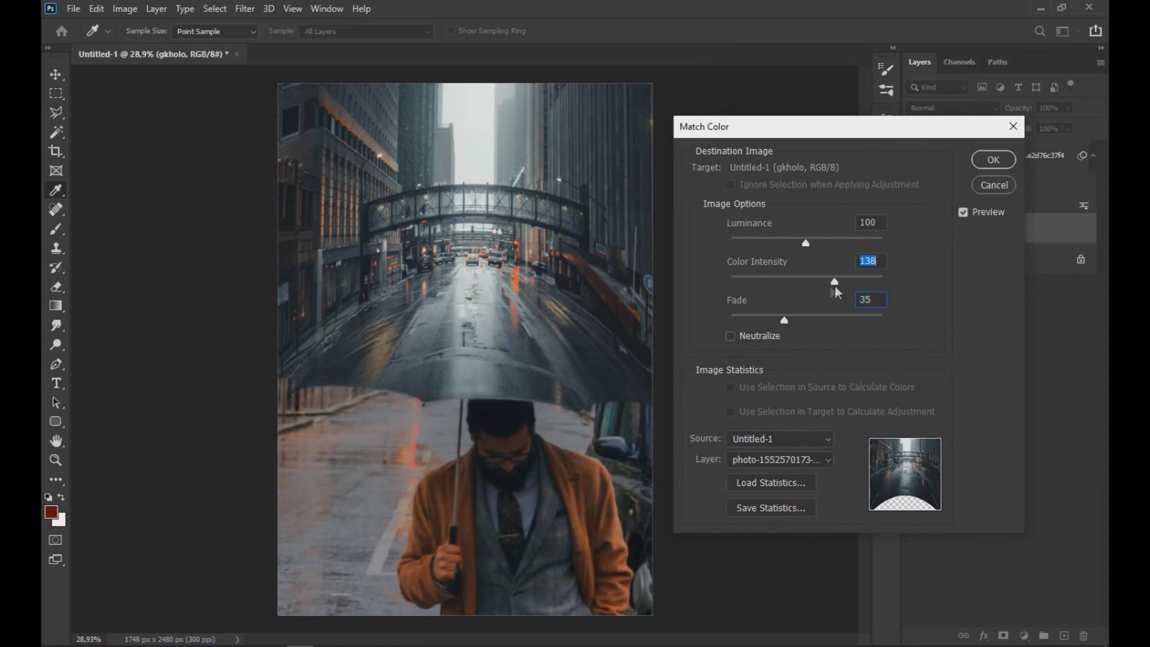
pyautogui.moveTo(806, 318); pyautogui.dragTo(788, 319)
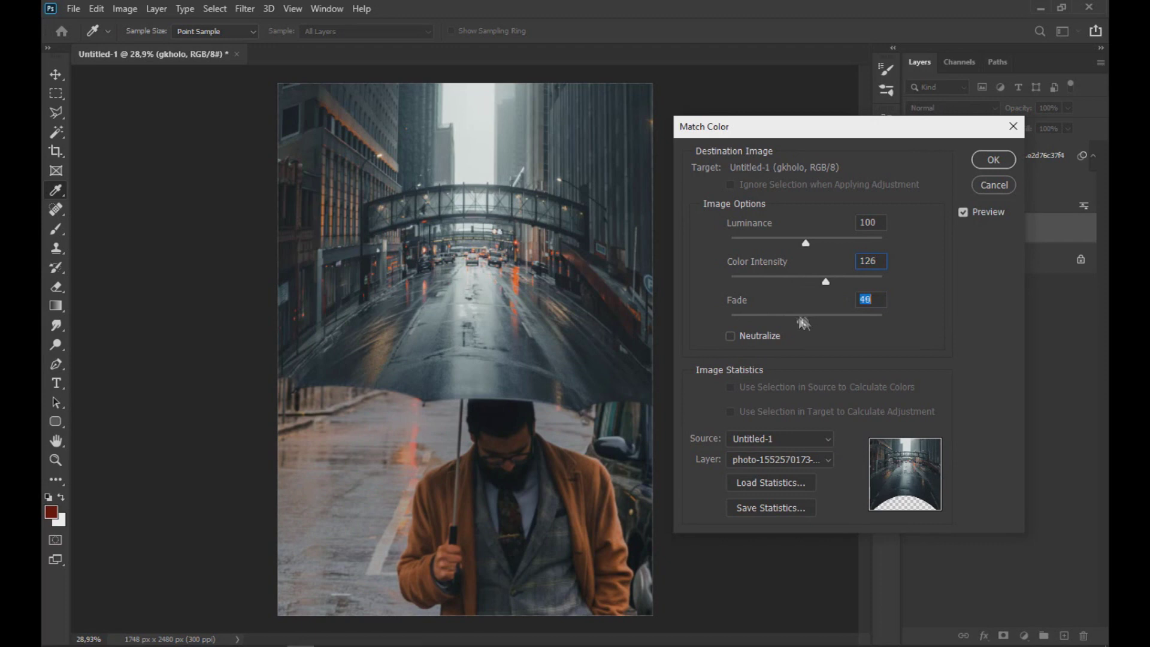
pyautogui.moveTo(806, 242); pyautogui.dragTo(780, 245)
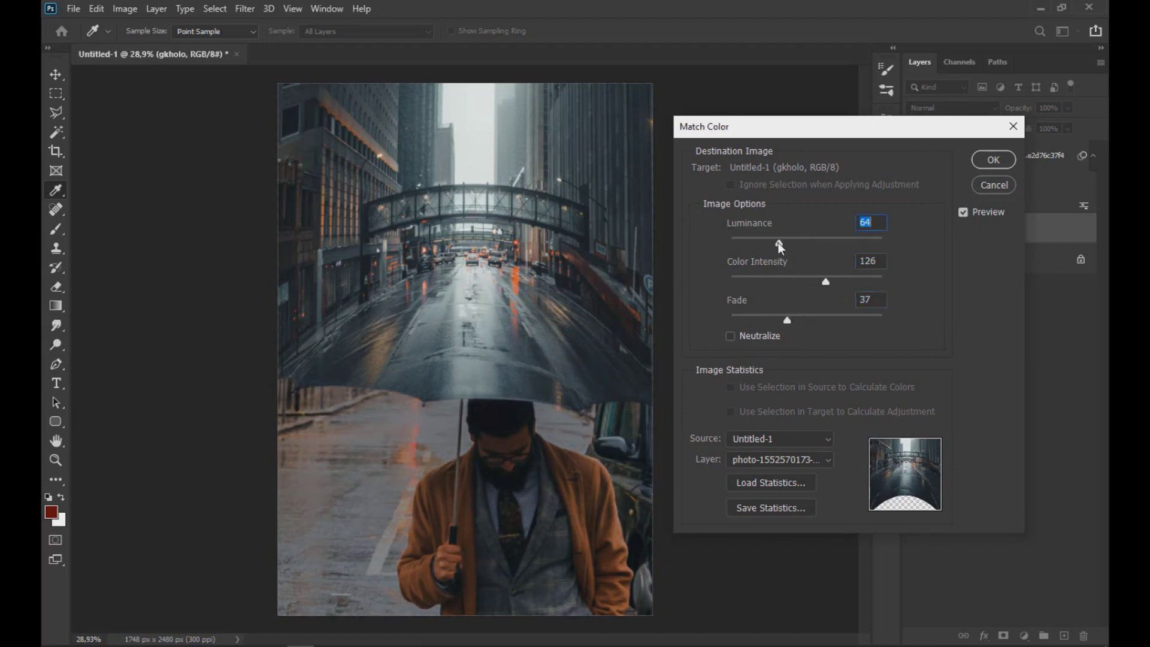
pyautogui.moveTo(788, 323); pyautogui.dragTo(828, 321)
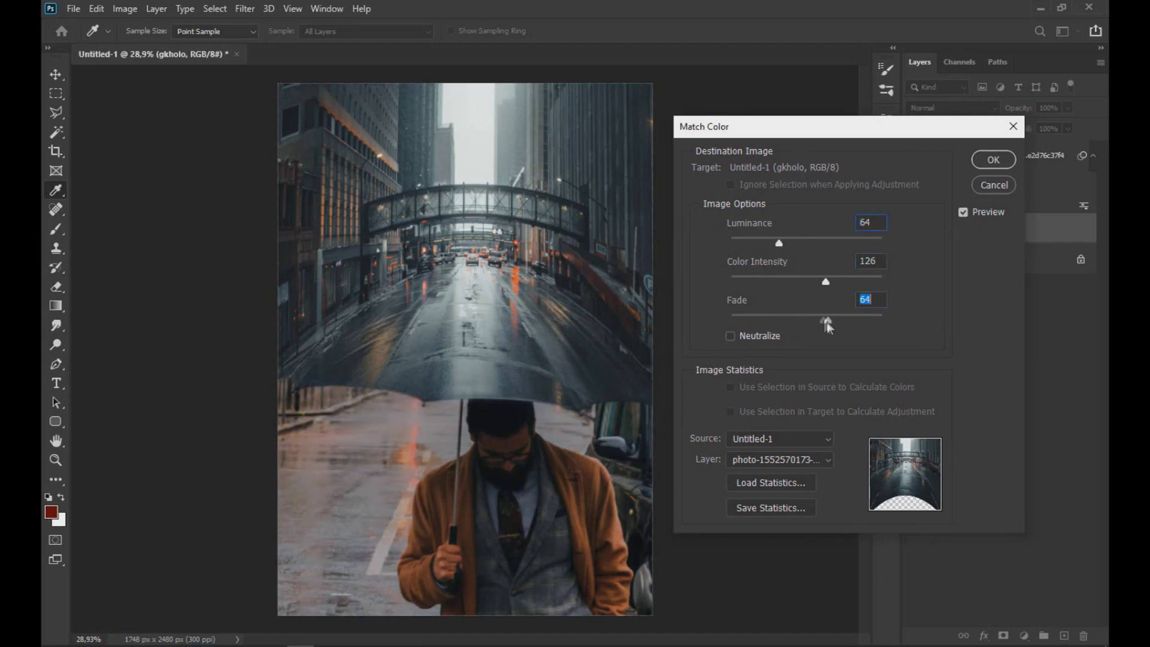
pyautogui.click(990, 164)
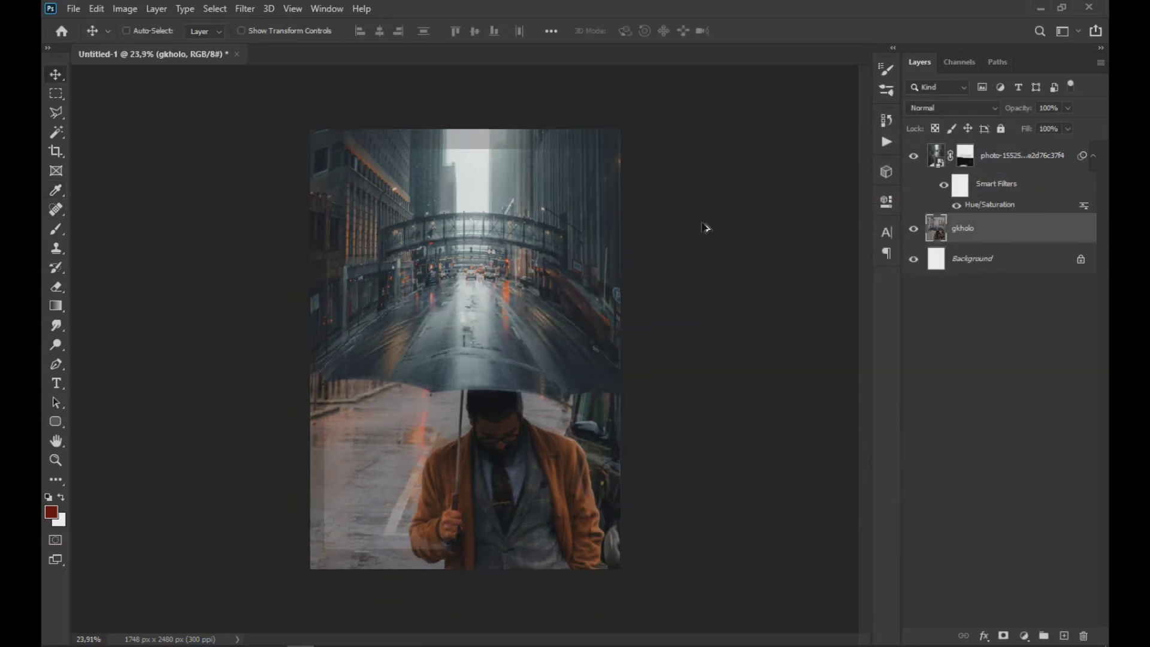
pyautogui.scroll(-6, 705, 228)
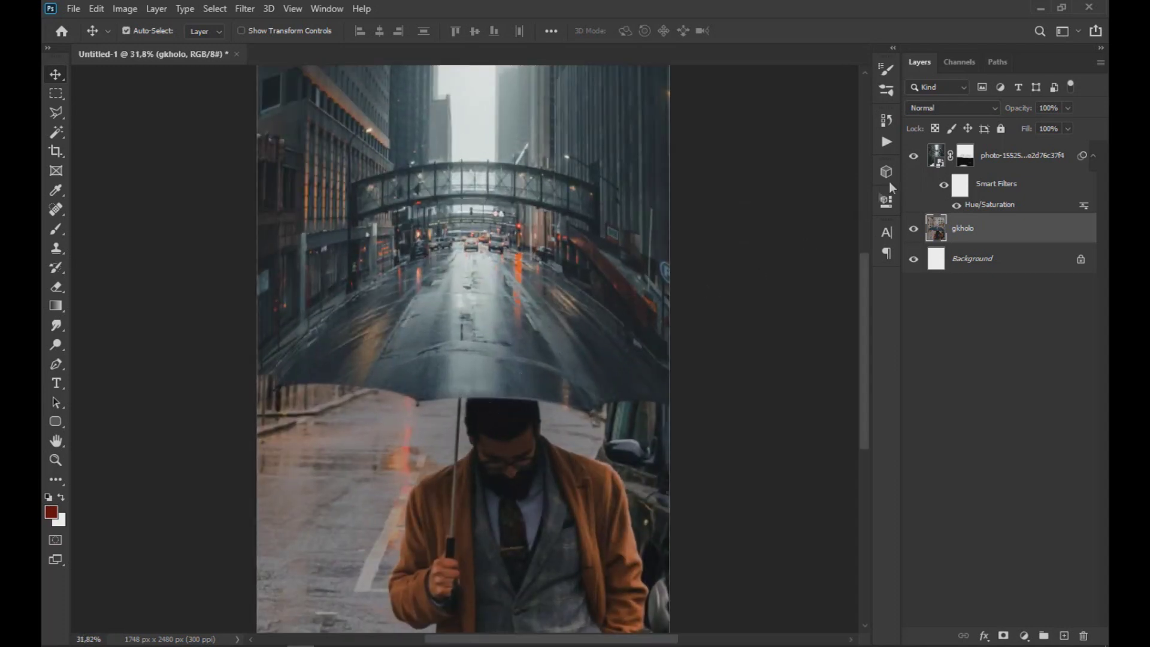
# Darken the street photo layer with a Curves adjustment, placing a midtone point at input 138 and output 116
pyautogui.click(937, 154)
pyautogui.click(124, 8)
pyautogui.moveTo(131, 45)
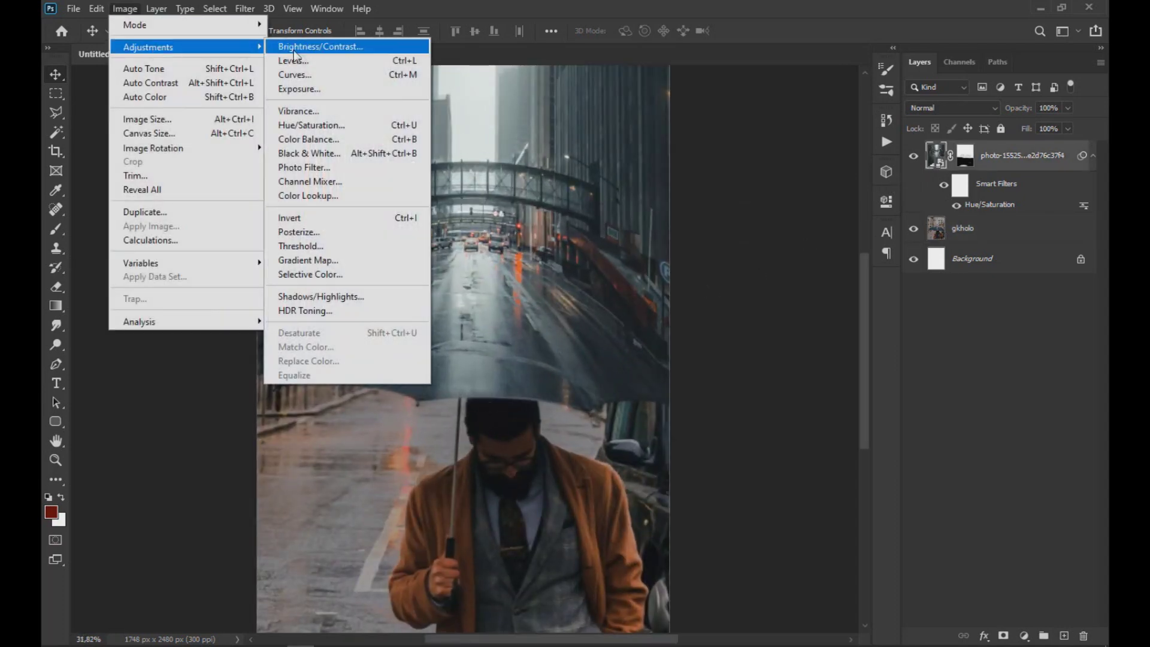
pyautogui.click(294, 70)
pyautogui.moveTo(452, 102); pyautogui.dragTo(664, 173)
pyautogui.moveTo(701, 327); pyautogui.dragTo(709, 334)
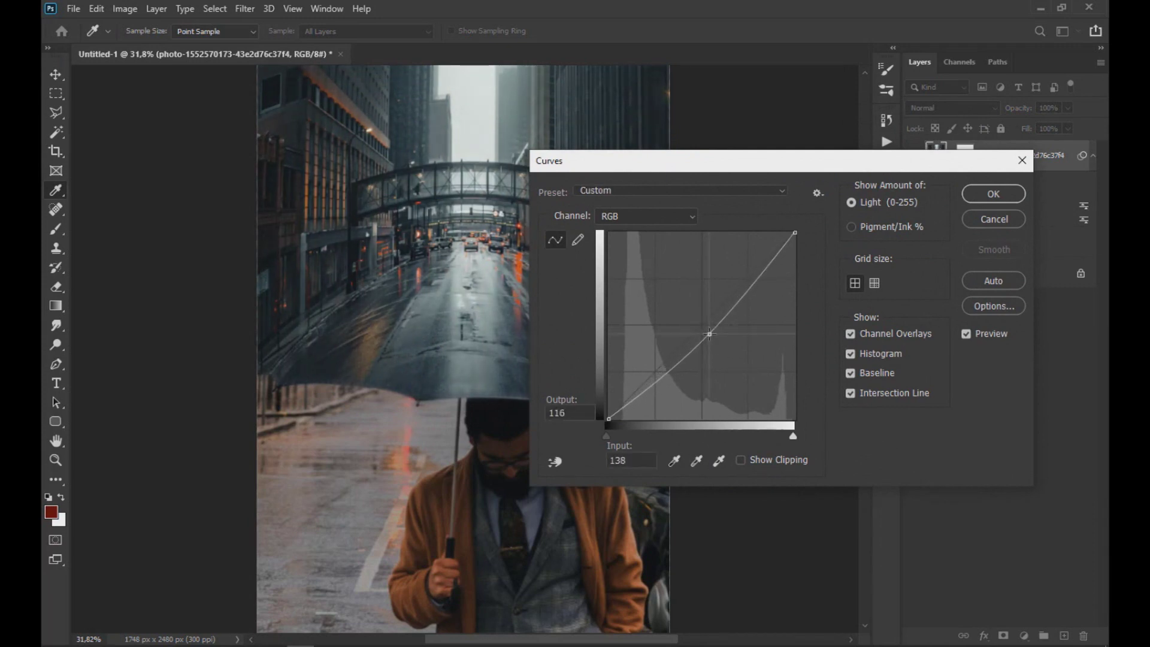
pyautogui.click(972, 200)
# Bring the umbrella's fabric texture through the road by painting the street layer's mask with a larger black brush at 30% opacity
pyautogui.click(964, 168)
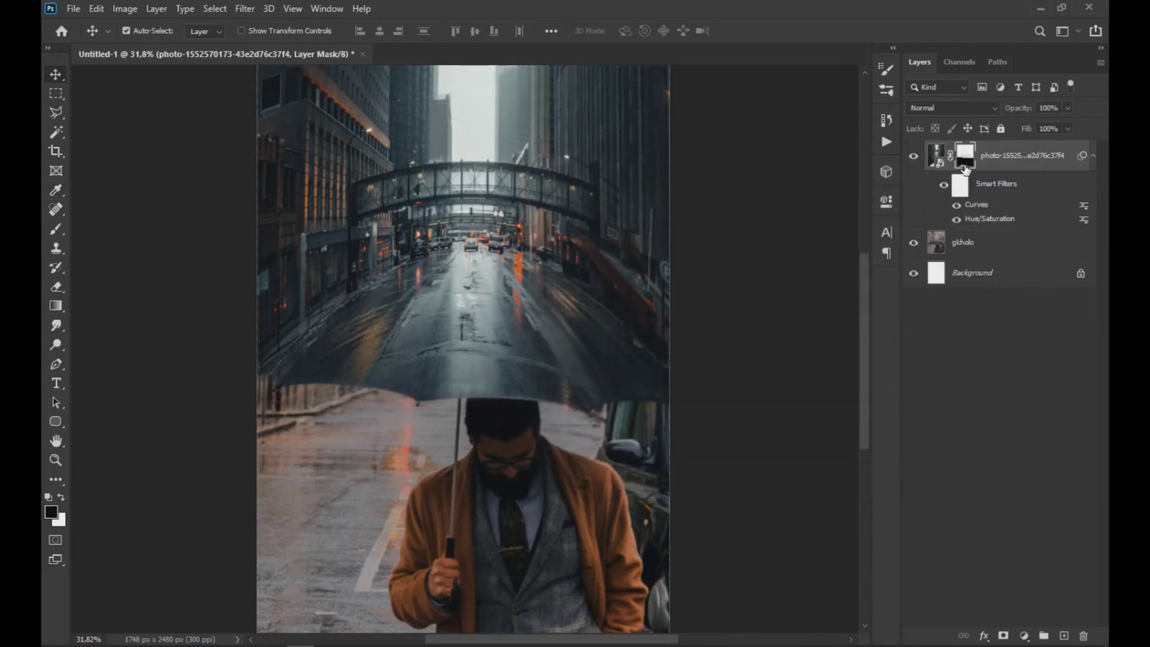
pyautogui.click(62, 233)
pyautogui.scroll(3, 326, 376)
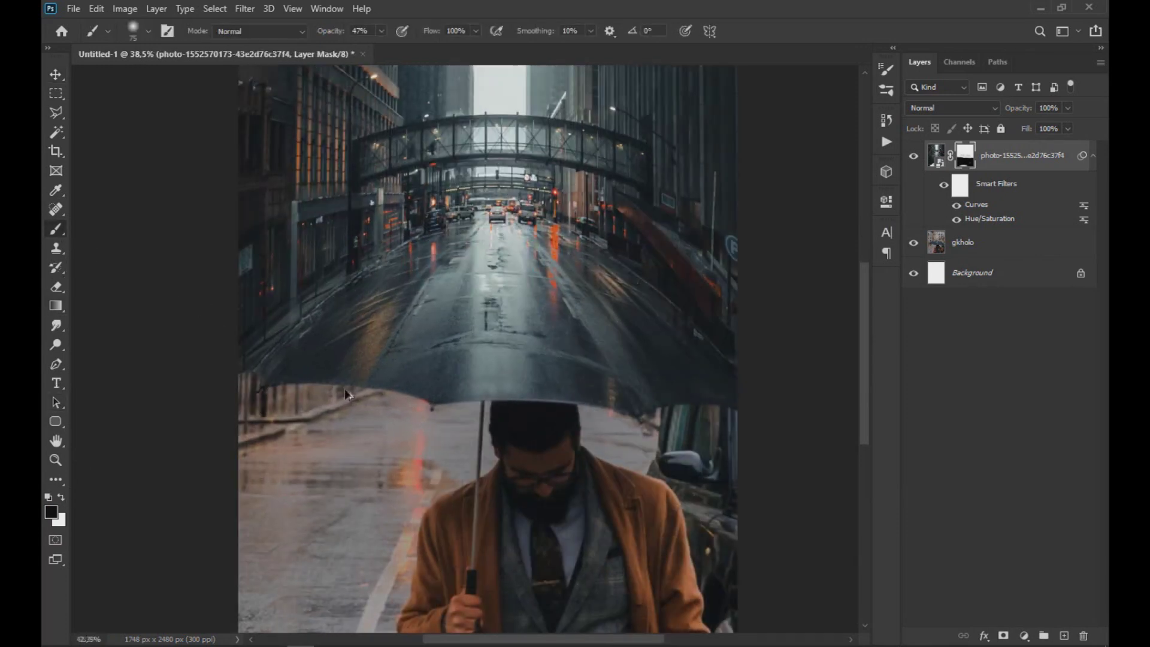
pyautogui.keyDown('alt'); pyautogui.moveTo(303, 453); pyautogui.dragTo(322, 452); pyautogui.keyUp('alt')
pyautogui.click(381, 31)
pyautogui.moveTo(381, 48); pyautogui.dragTo(365, 49)
pyautogui.moveTo(284, 362)
pyautogui.mouseDown()
pyautogui.moveTo(584, 386)
pyautogui.moveTo(637, 371)
pyautogui.moveTo(579, 347)
pyautogui.moveTo(458, 352)
pyautogui.moveTo(526, 316)
pyautogui.mouseUp()
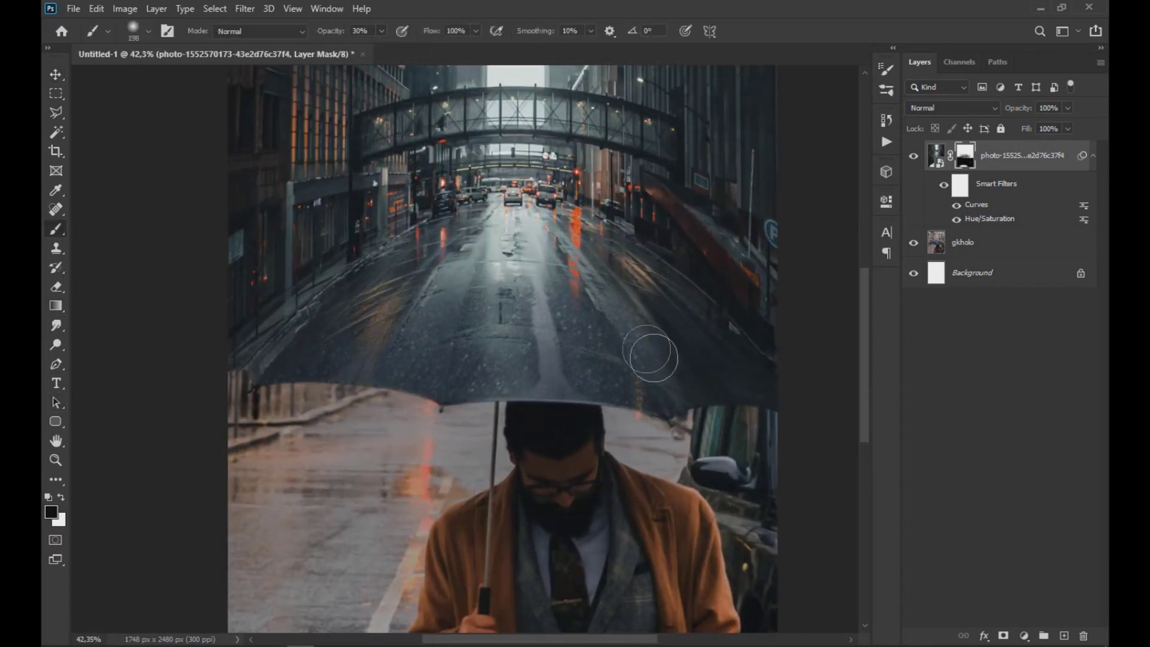
pyautogui.click(61, 497)
pyautogui.scroll(-8, 430, 367)
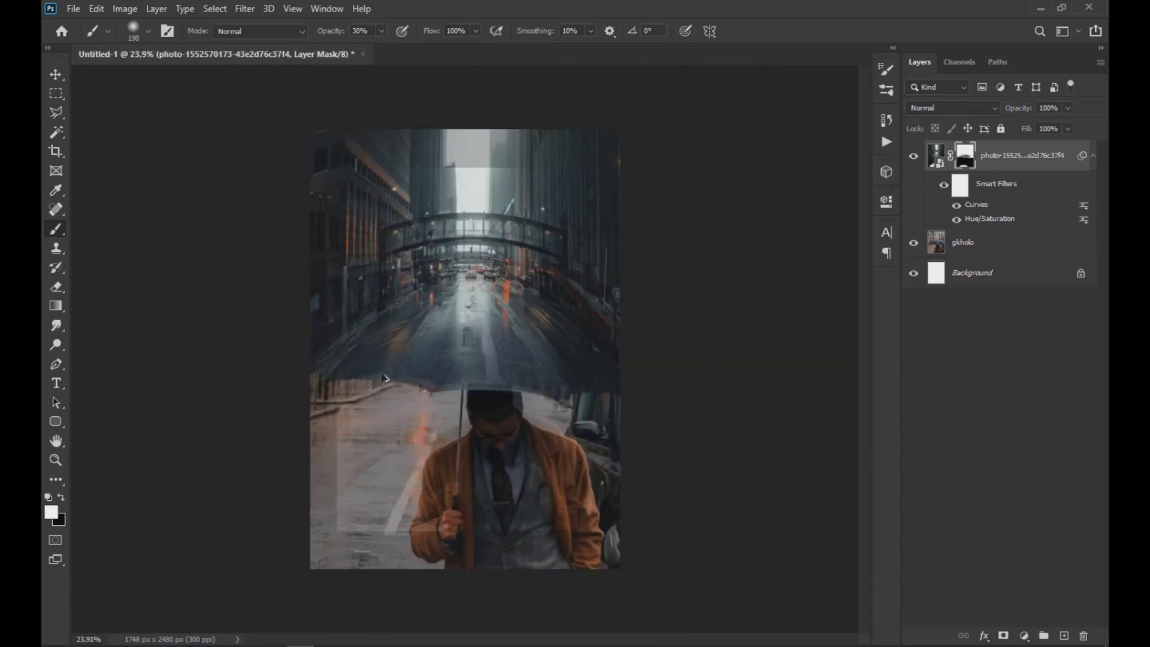
pyautogui.scroll(10, 424, 365)
pyautogui.click(61, 497)
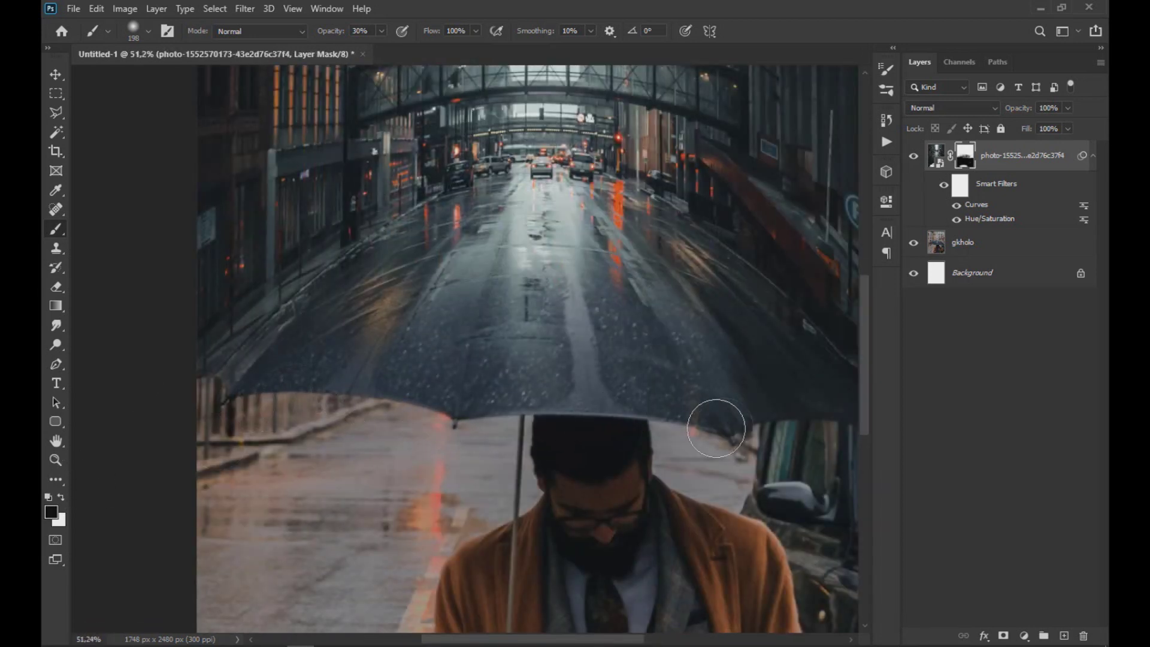
pyautogui.scroll(-5, 443, 347)
pyautogui.scroll(3, 436, 353)
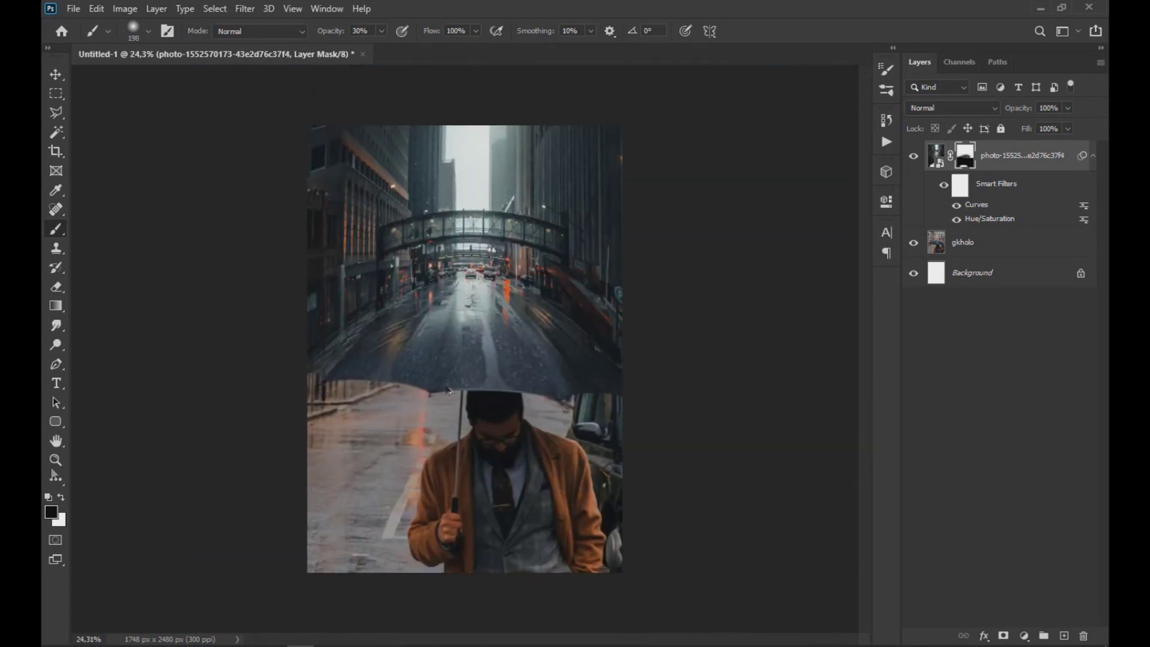
# Paint the street layer's mask over the road with a larger white brush at 16% opacity to soften the umbrella blend
pyautogui.press('x')
pyautogui.click(382, 31)
pyautogui.moveTo(382, 49); pyautogui.dragTo(370, 55)
pyautogui.press(']')
pyautogui.press(']')
pyautogui.press(']')
pyautogui.press(']')
pyautogui.press(']')
pyautogui.press(']')
pyautogui.press(']')
pyautogui.moveTo(443, 329)
pyautogui.mouseDown()
pyautogui.moveTo(576, 354)
pyautogui.moveTo(393, 354)
pyautogui.mouseUp()
pyautogui.scroll(-10, 401, 359)
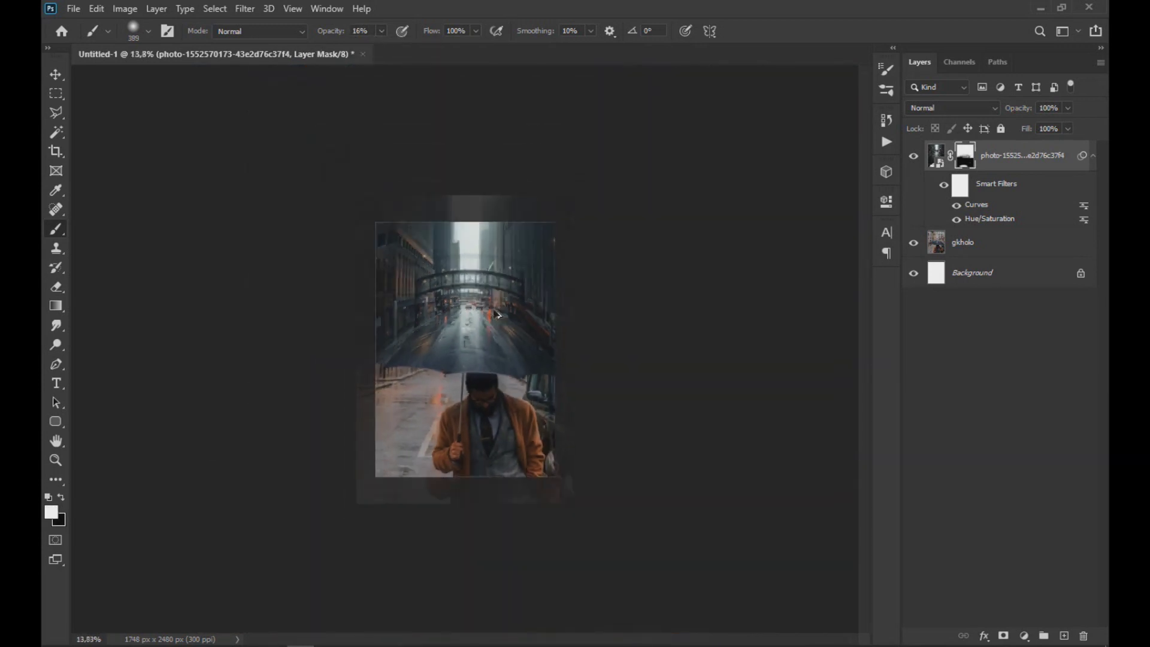
# Add a Curves adjustment layer above the street photo layer and pull its midtones down to darken the whole composite
pyautogui.click(55, 75)
pyautogui.scroll(8, 456, 448)
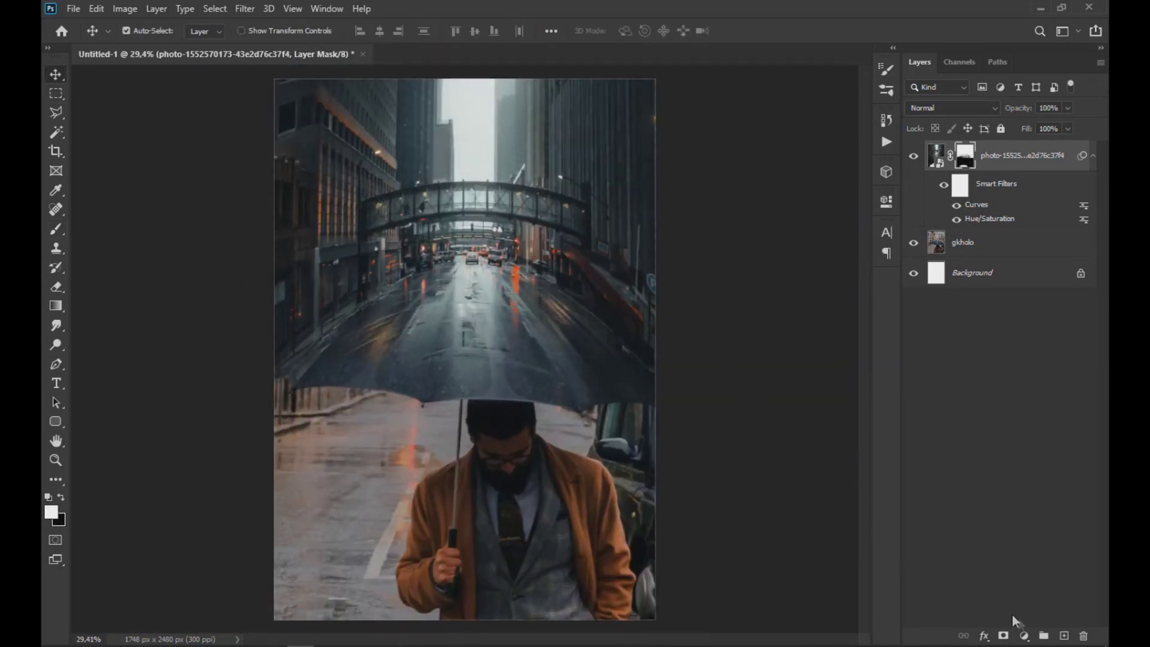
pyautogui.click(1025, 636)
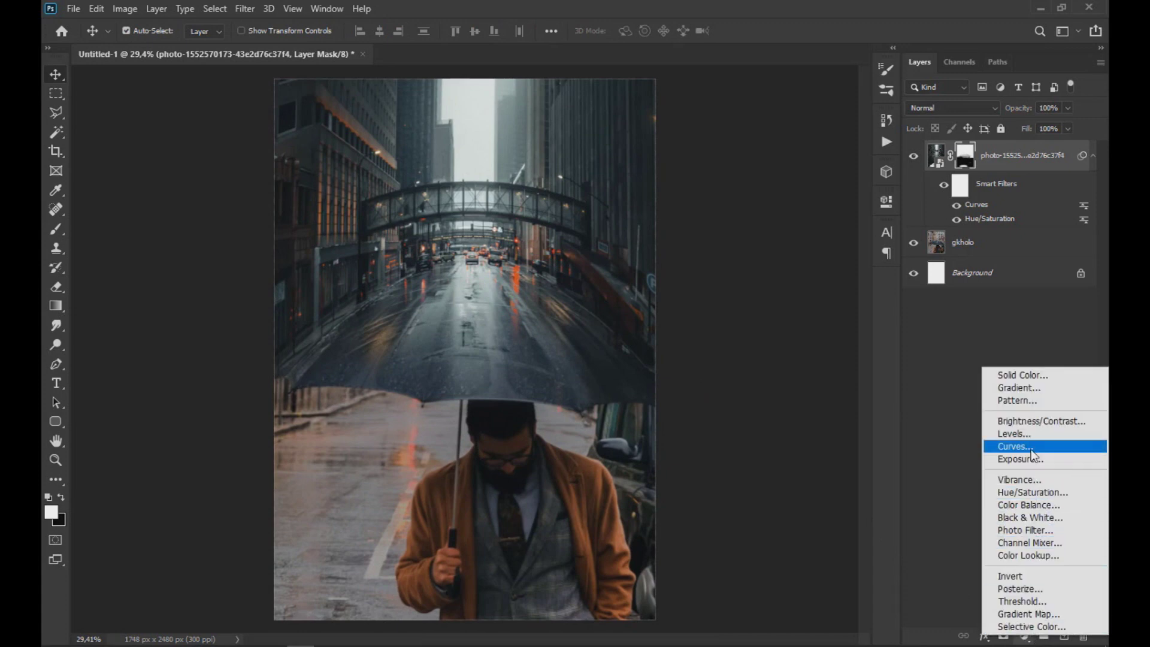
pyautogui.click(1028, 448)
pyautogui.click(1029, 447)
pyautogui.moveTo(777, 354); pyautogui.dragTo(776, 364)
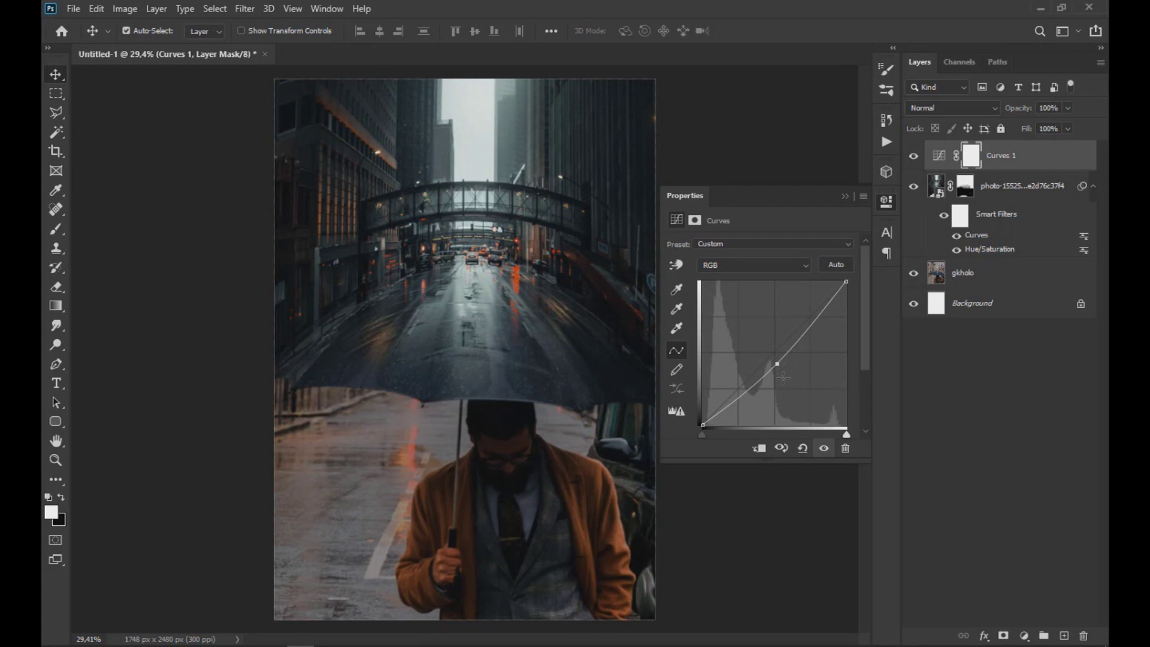
pyautogui.moveTo(776, 366); pyautogui.dragTo(777, 373)
pyautogui.click(844, 196)
# Reduce the Curves darkening over the man and parts of the street by painting its mask with black at 56% brush opacity
pyautogui.click(61, 497)
pyautogui.press('b')
pyautogui.click(381, 30)
pyautogui.click(410, 47)
pyautogui.moveTo(459, 558)
pyautogui.mouseDown()
pyautogui.moveTo(454, 505)
pyautogui.moveTo(495, 467)
pyautogui.moveTo(567, 515)
pyautogui.mouseUp()
pyautogui.click(550, 309)
pyautogui.click(546, 257)
pyautogui.click(410, 287)
pyautogui.click(351, 251)
pyautogui.scroll(-2, 351, 257)
pyautogui.scroll(2, 465, 281)
pyautogui.click(565, 282)
# Lower the Curves 1 layer's opacity to 51%
pyautogui.click(1067, 108)
pyautogui.moveTo(1071, 124); pyautogui.dragTo(1042, 128)
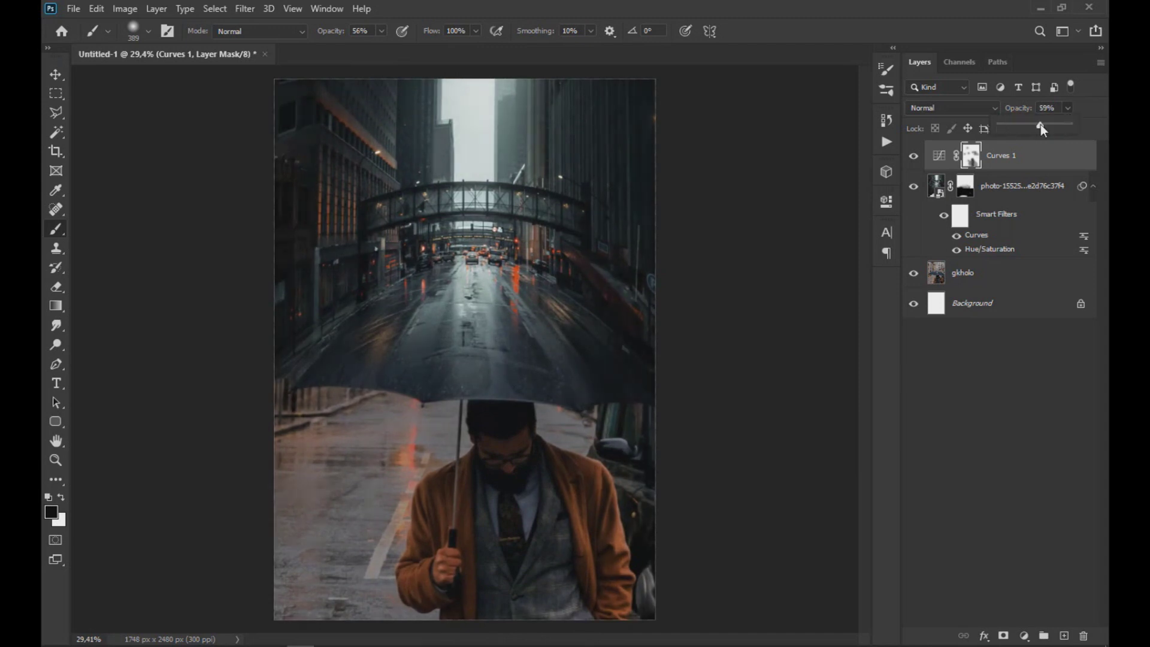
pyautogui.scroll(-6, 530, 263)
pyautogui.click(55, 74)
pyautogui.scroll(7, 544, 498)
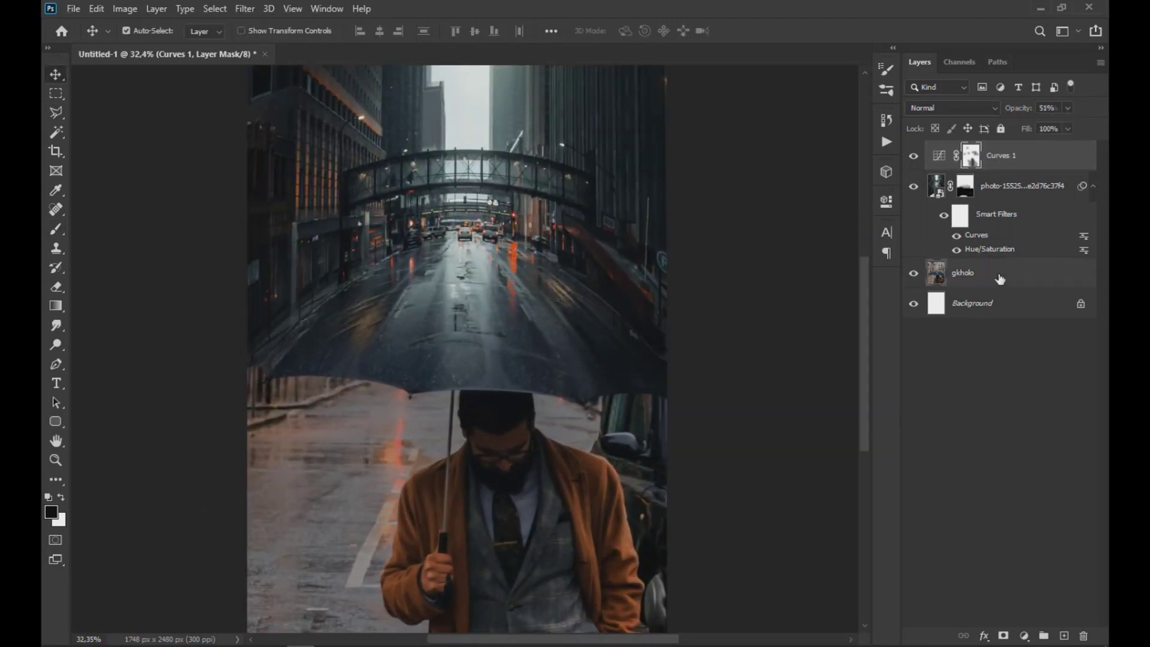
# Add a Hue/Saturation adjustment above gkholo, sample the coat's color, and set the Reds to hue -28 and saturation +47
pyautogui.click(1000, 277)
pyautogui.click(1023, 635)
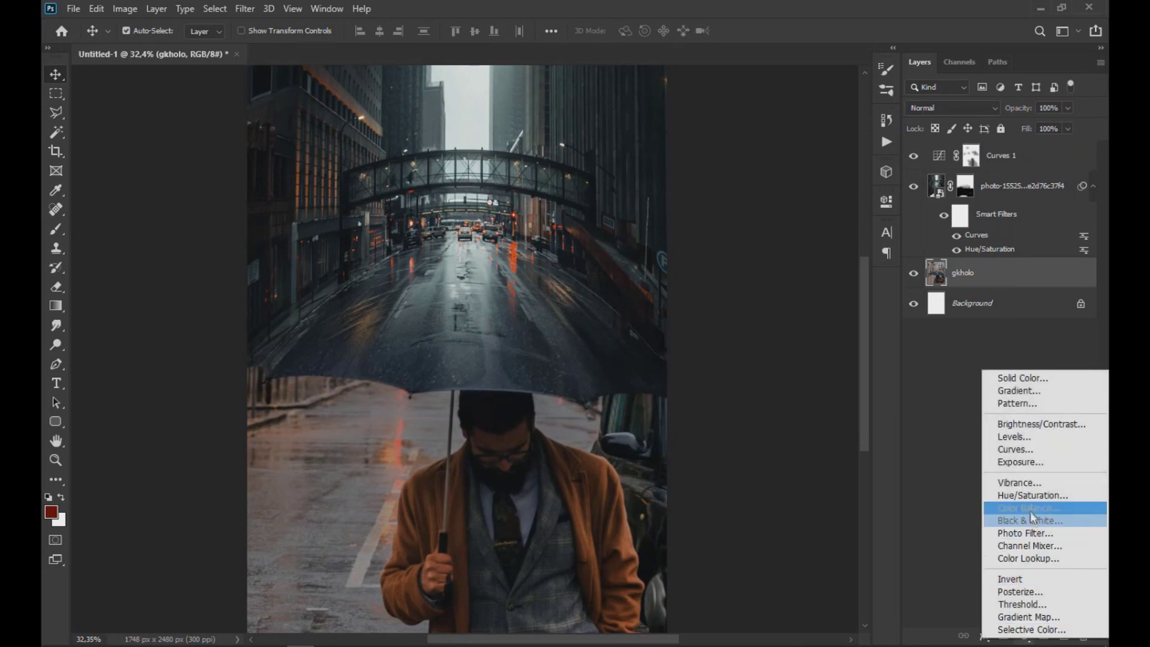
pyautogui.click(1017, 498)
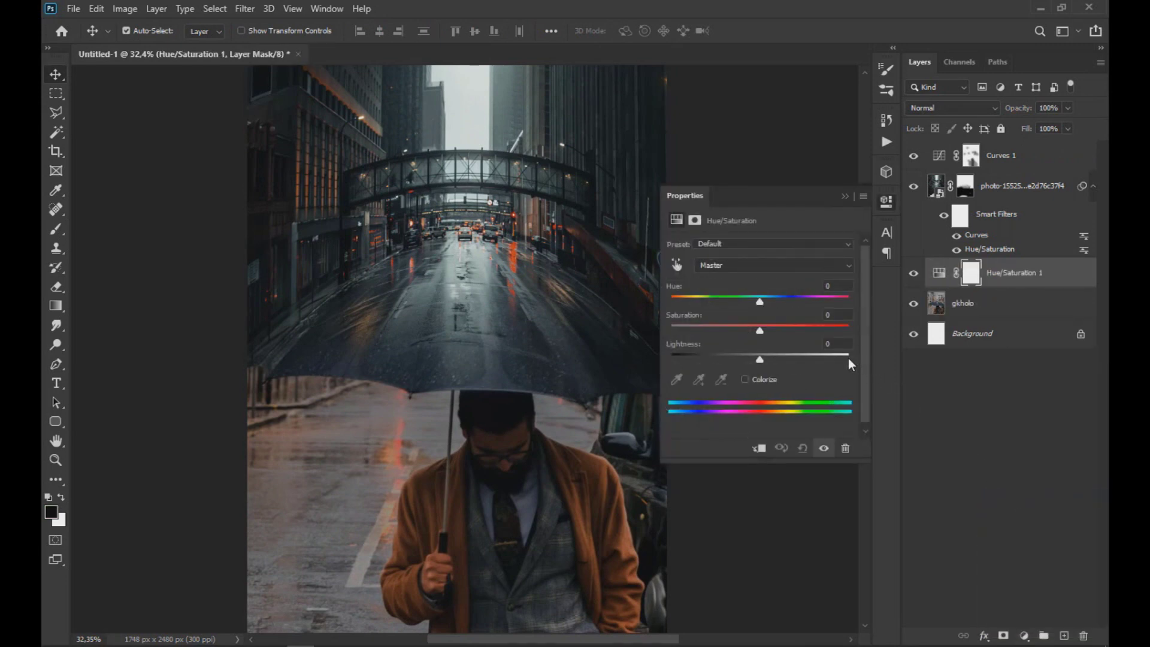
pyautogui.click(677, 265)
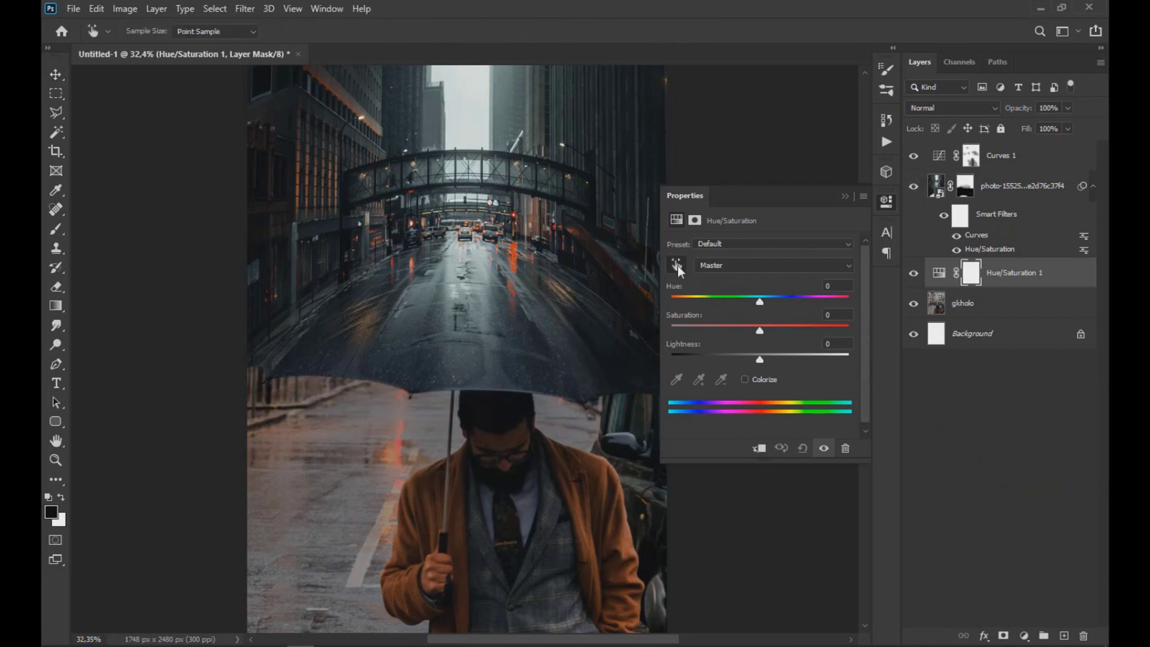
pyautogui.click(606, 476)
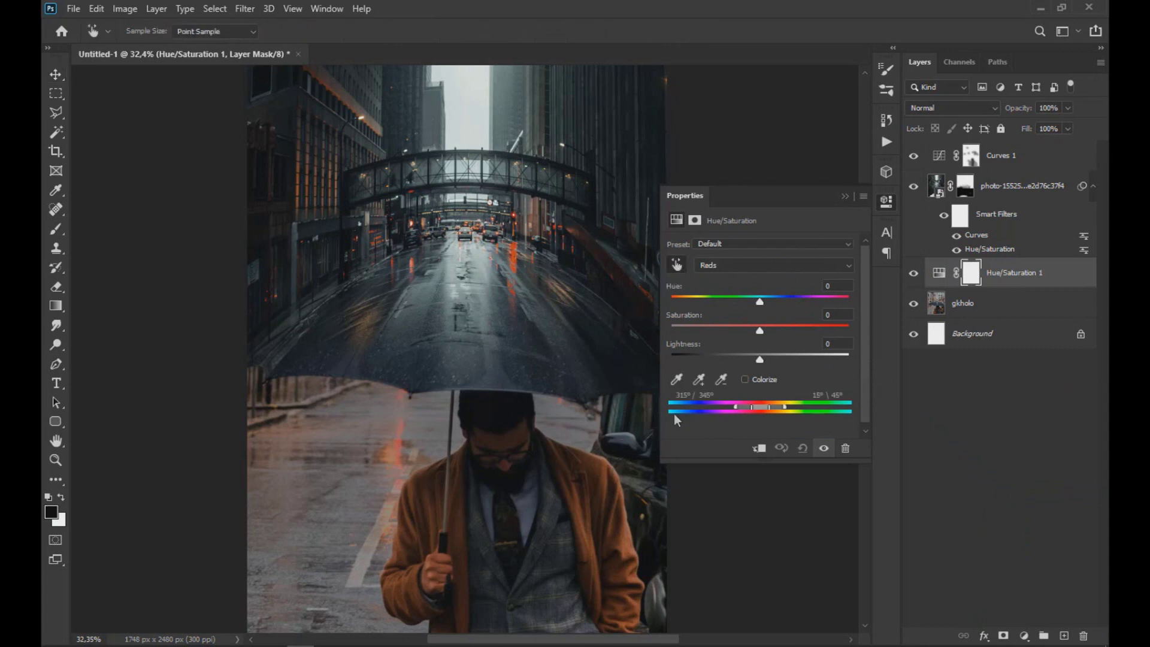
pyautogui.moveTo(760, 330); pyautogui.dragTo(742, 301)
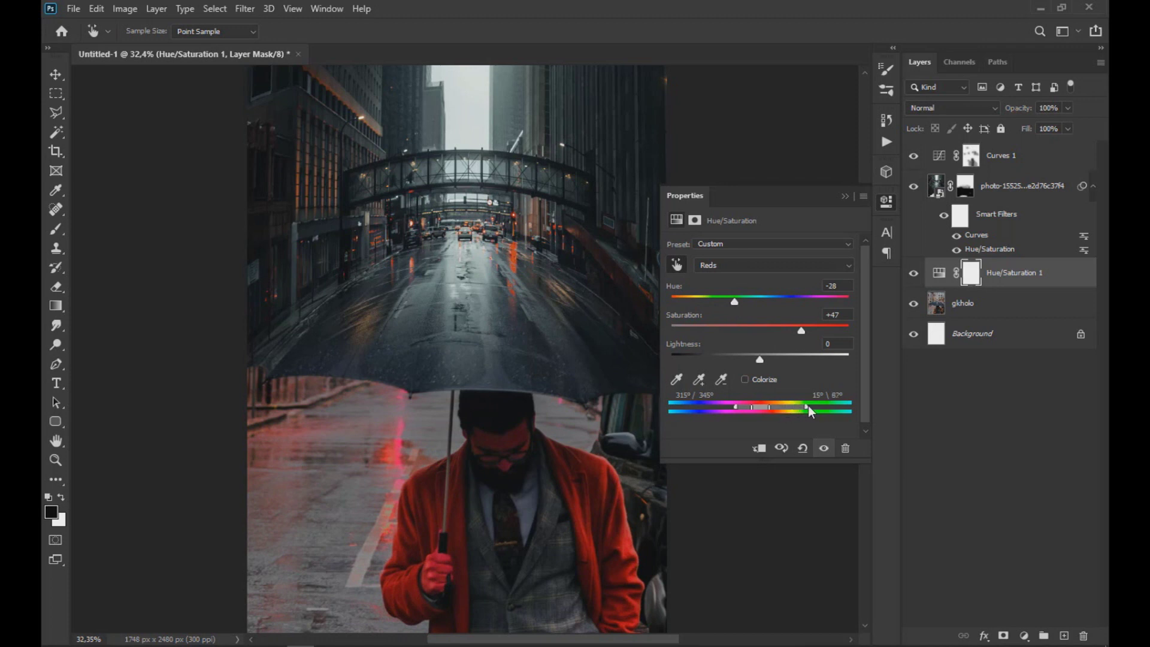
# Extend the Reds range falloff to 87°, then lower the lightness slightly and raise the saturation further
pyautogui.moveTo(761, 409); pyautogui.dragTo(808, 407)
pyautogui.moveTo(759, 358); pyautogui.dragTo(750, 359)
pyautogui.moveTo(802, 331); pyautogui.dragTo(821, 330)
pyautogui.click(844, 197)
# Invert the Hue/Saturation 1 mask and reveal the red on the coat's mirror-side shoulder and lapel with white at 56% brush opacity
pyautogui.hotkey('ctrl', 'i')
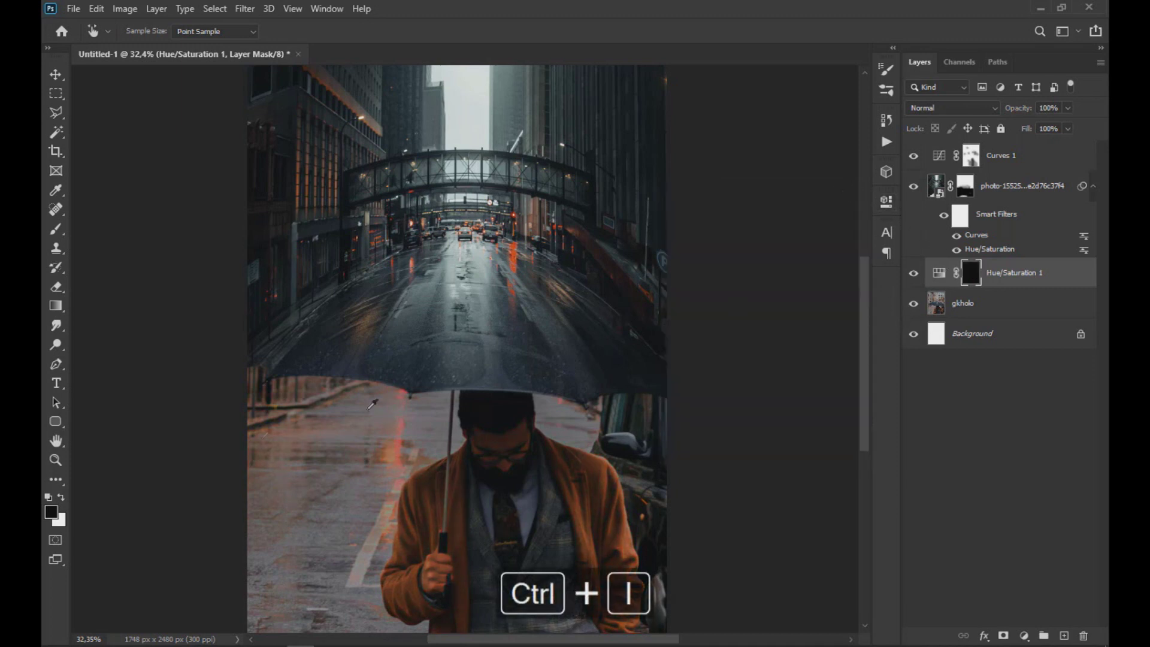
pyautogui.click(62, 495)
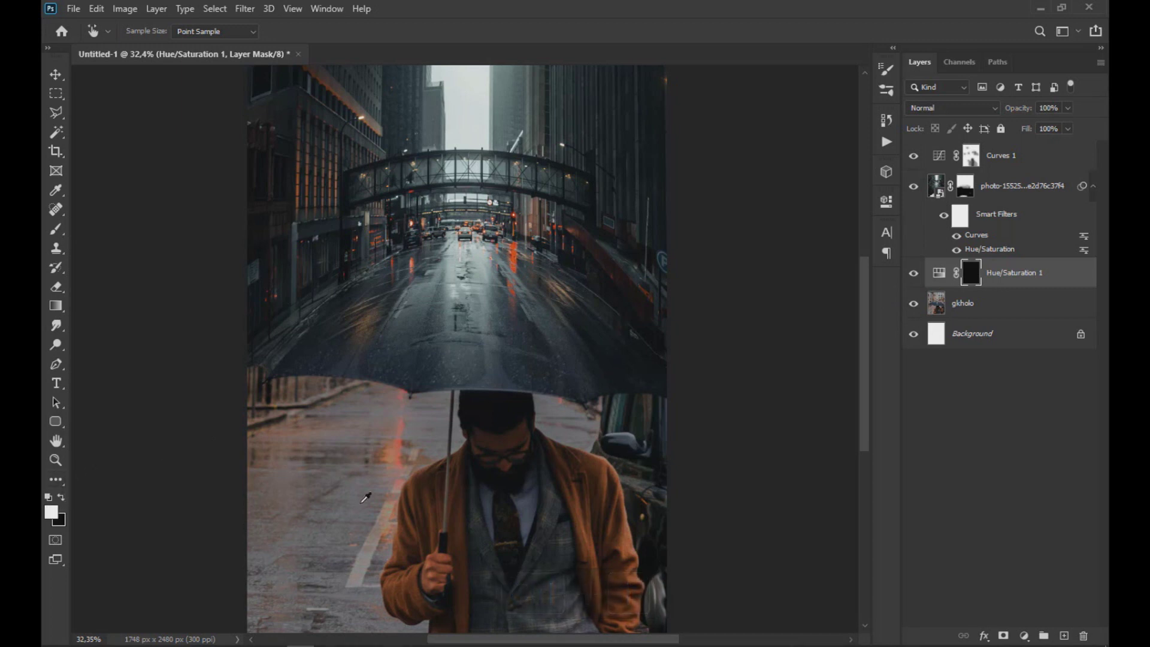
pyautogui.click(55, 229)
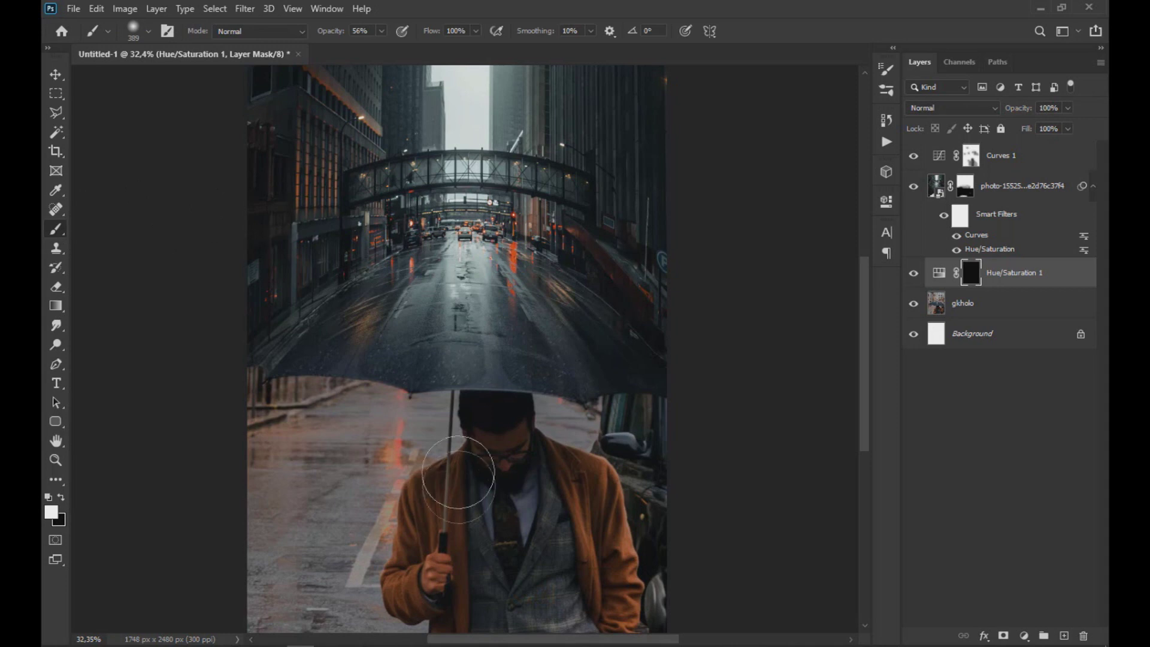
pyautogui.moveTo(449, 503); pyautogui.dragTo(437, 487)
pyautogui.moveTo(457, 213); pyautogui.dragTo(386, 217)
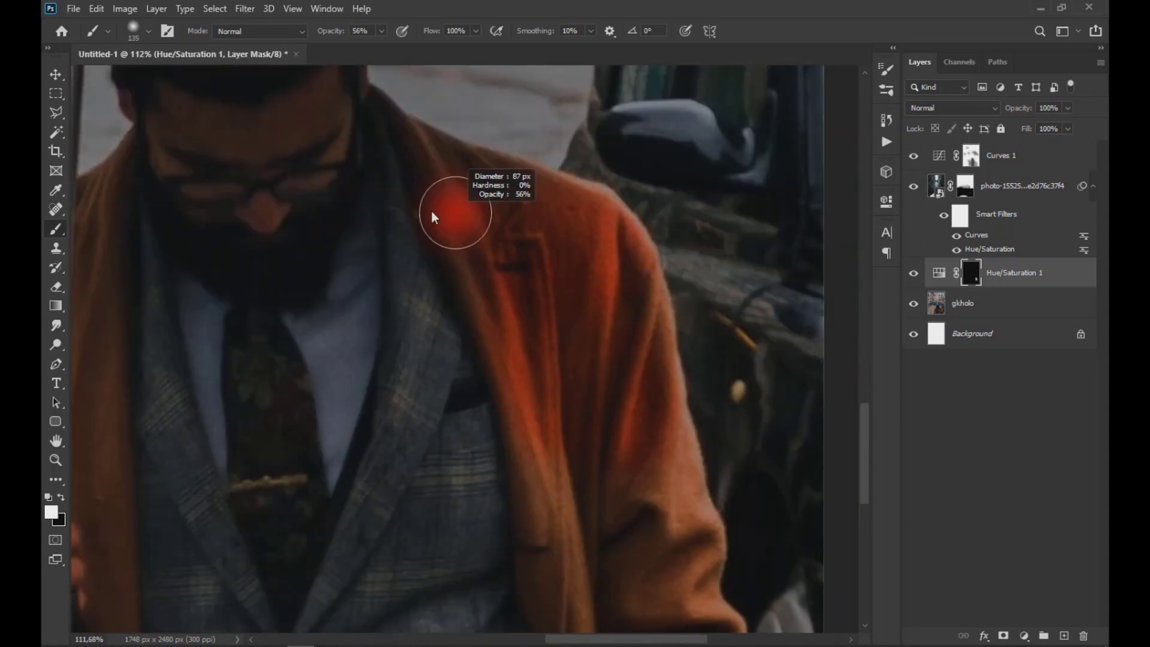
pyautogui.moveTo(518, 448); pyautogui.dragTo(527, 508)
pyautogui.moveTo(530, 497)
pyautogui.mouseDown()
pyautogui.moveTo(487, 295)
pyautogui.moveTo(383, 195)
pyautogui.mouseUp()
pyautogui.moveTo(411, 233)
pyautogui.mouseDown()
pyautogui.moveTo(425, 423)
pyautogui.moveTo(488, 406)
pyautogui.mouseUp()
pyautogui.moveTo(532, 455)
pyautogui.mouseDown()
pyautogui.moveTo(479, 205)
pyautogui.moveTo(479, 307)
pyautogui.mouseUp()
pyautogui.moveTo(530, 383); pyautogui.dragTo(473, 206)
pyautogui.moveTo(467, 203); pyautogui.dragTo(467, 311)
pyautogui.moveTo(441, 172)
pyautogui.mouseDown()
pyautogui.moveTo(456, 206)
pyautogui.moveTo(437, 182)
pyautogui.mouseUp()
# Paint the red onto the rest of the coat, covering its front beside the umbrella handle and the sleeve of the raised arm
pyautogui.scroll(-3, 519, 243)
pyautogui.moveTo(434, 240); pyautogui.dragTo(462, 363)
pyautogui.scroll(-3, 462, 430)
pyautogui.moveTo(237, 387); pyautogui.dragTo(411, 378)
pyautogui.scroll(4, 436, 400)
pyautogui.moveTo(458, 294)
pyautogui.mouseDown()
pyautogui.moveTo(429, 368)
pyautogui.moveTo(430, 273)
pyautogui.moveTo(466, 611)
pyautogui.moveTo(428, 297)
pyautogui.mouseUp()
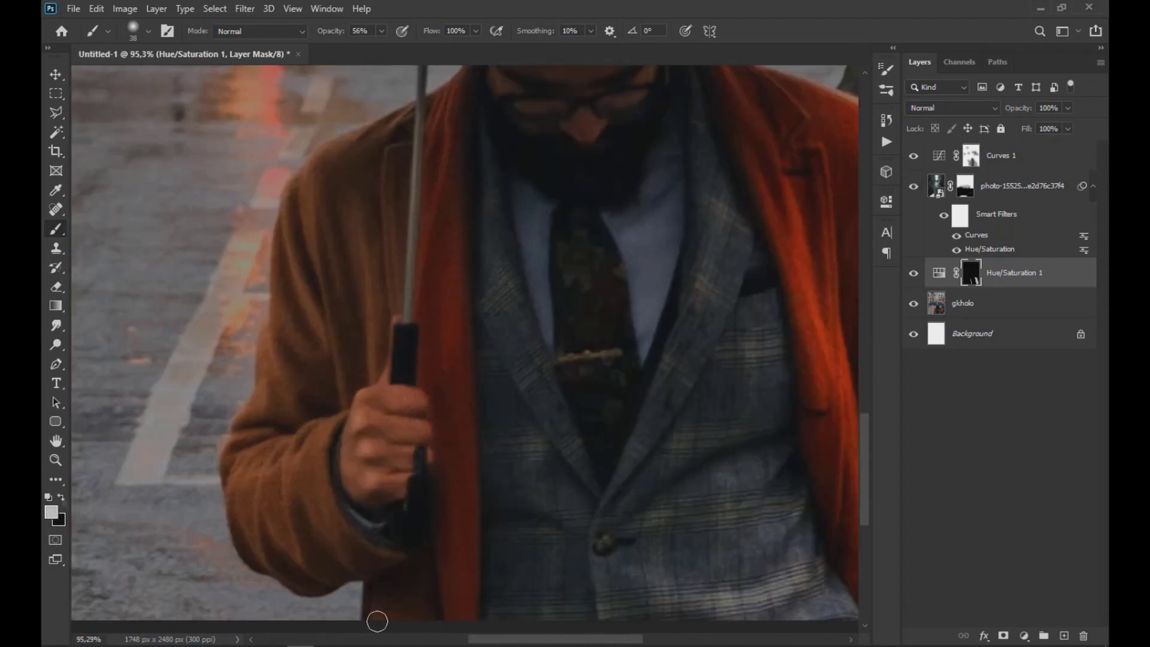
pyautogui.press(']')
pyautogui.press(']')
pyautogui.press(']')
pyautogui.moveTo(280, 498)
pyautogui.mouseDown()
pyautogui.moveTo(379, 599)
pyautogui.moveTo(254, 446)
pyautogui.moveTo(320, 452)
pyautogui.moveTo(323, 356)
pyautogui.moveTo(357, 354)
pyautogui.moveTo(318, 244)
pyautogui.moveTo(324, 289)
pyautogui.moveTo(347, 159)
pyautogui.moveTo(411, 118)
pyautogui.mouseUp()
# Clean up red spill around the coat on the Hue/Saturation 1 mask with a smaller black brush at 49% opacity
pyautogui.press('x')
pyautogui.scroll(-8, 384, 401)
pyautogui.click(62, 497)
pyautogui.click(381, 31)
pyautogui.moveTo(380, 47); pyautogui.dragTo(403, 47)
pyautogui.press('x')
pyautogui.scroll(5, 413, 395)
pyautogui.press('[')
pyautogui.press('[')
pyautogui.press('[')
pyautogui.press('[')
pyautogui.press('[')
pyautogui.moveTo(310, 335); pyautogui.dragTo(328, 458)
# Paint the Hue/Saturation 1 mask with white at 49% brush opacity over the road's light reflections and the car-side sleeve
pyautogui.scroll(-5, 327, 460)
pyautogui.press('x')
pyautogui.moveTo(226, 342); pyautogui.dragTo(264, 342)
pyautogui.click(262, 305)
pyautogui.scroll(-3, 359, 419)
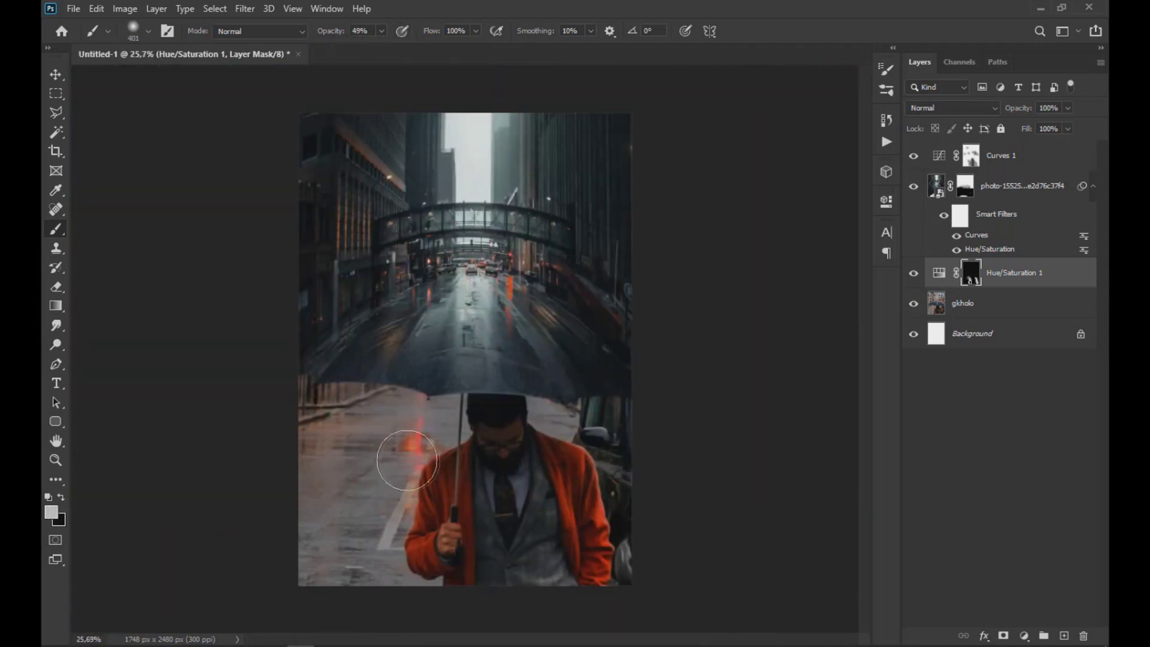
pyautogui.scroll(5, 599, 497)
pyautogui.moveTo(339, 362); pyautogui.dragTo(242, 379)
pyautogui.scroll(-4, 594, 497)
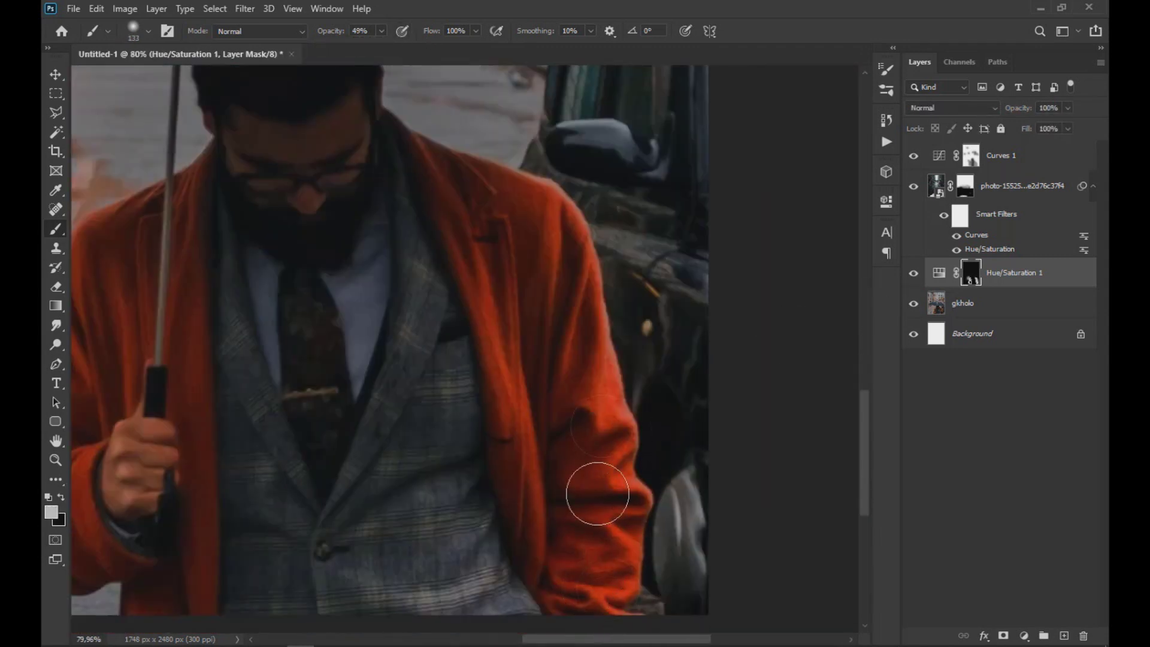
pyautogui.scroll(-5, 529, 424)
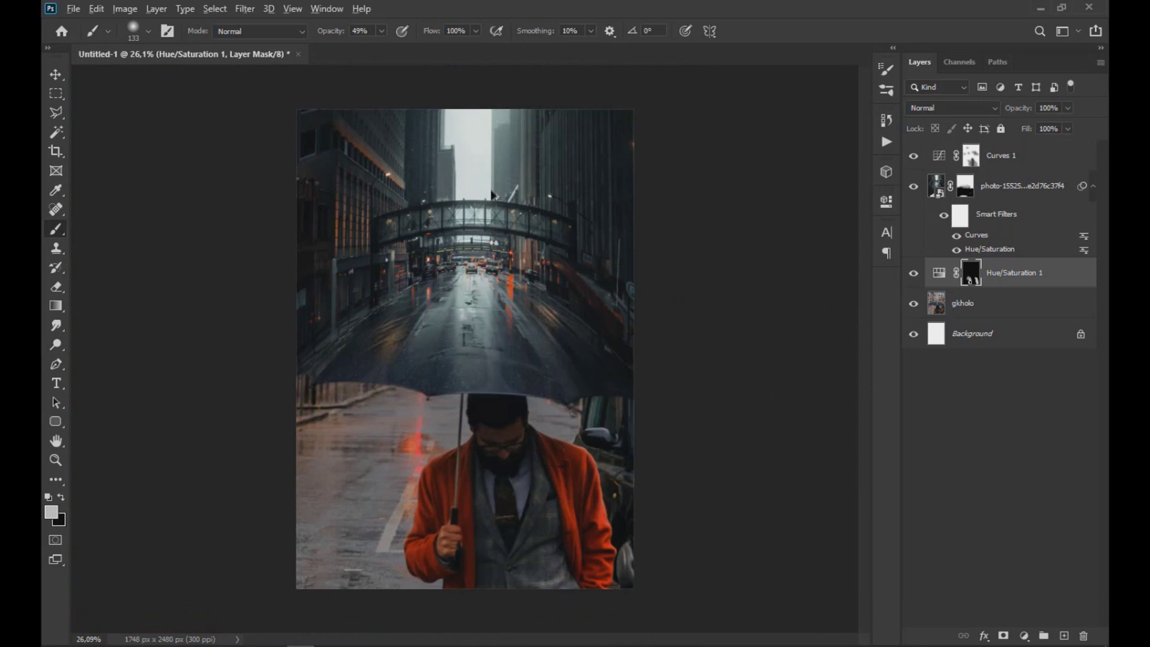
pyautogui.scroll(-3, 557, 321)
pyautogui.scroll(3, 589, 425)
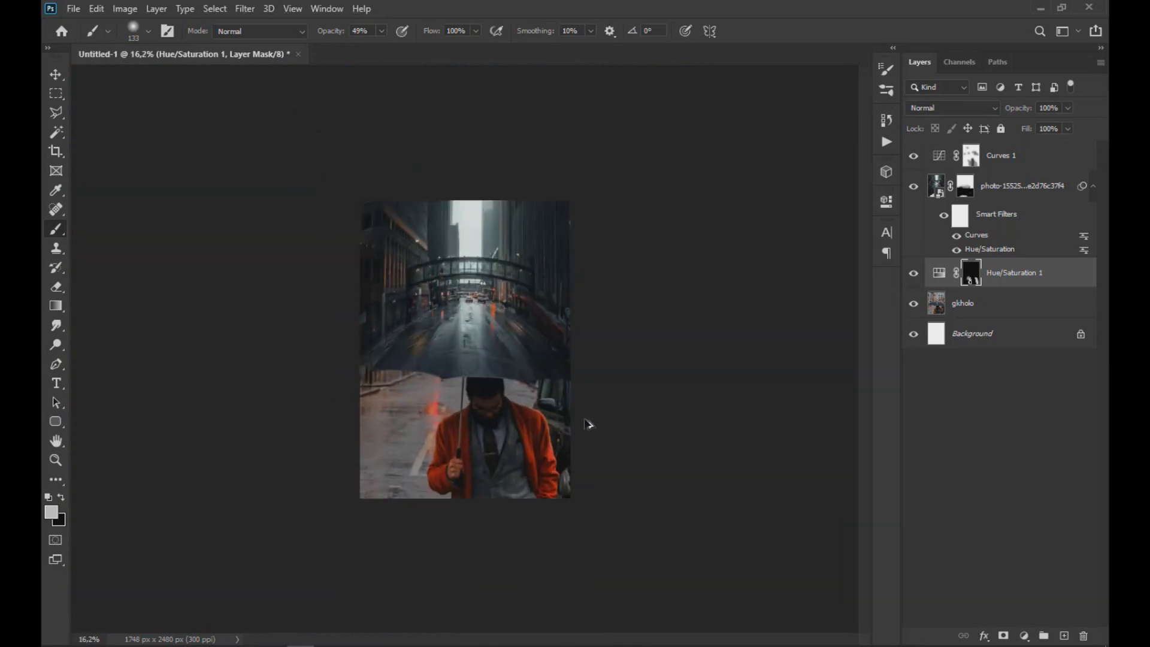
# Compare the street layer hidden and shown, then blend its mask into the umbrella with a large black brush, reducing opacity to 17%
pyautogui.click(967, 192)
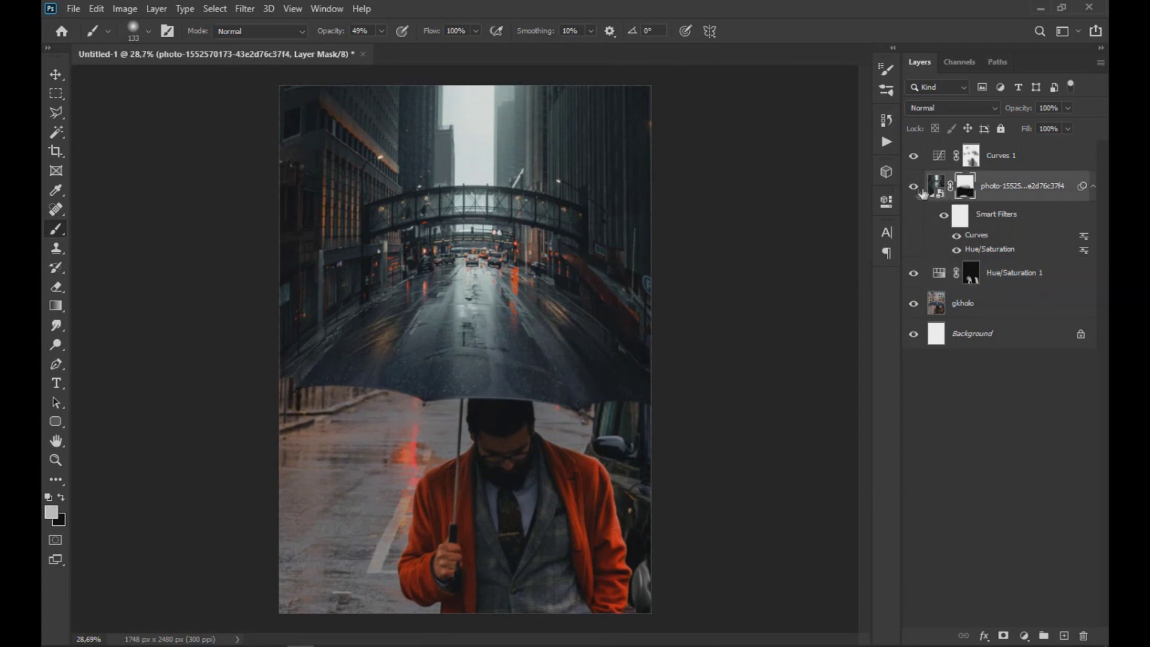
pyautogui.click(913, 190)
pyautogui.click(914, 191)
pyautogui.click(914, 190)
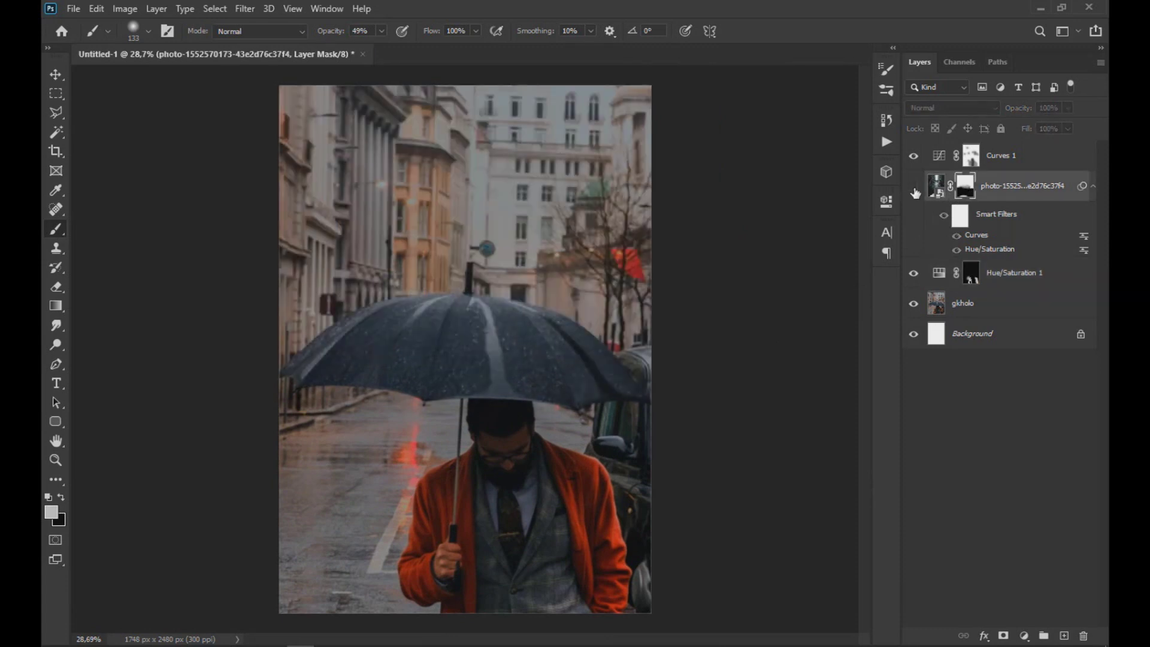
pyautogui.click(914, 190)
pyautogui.scroll(2, 517, 382)
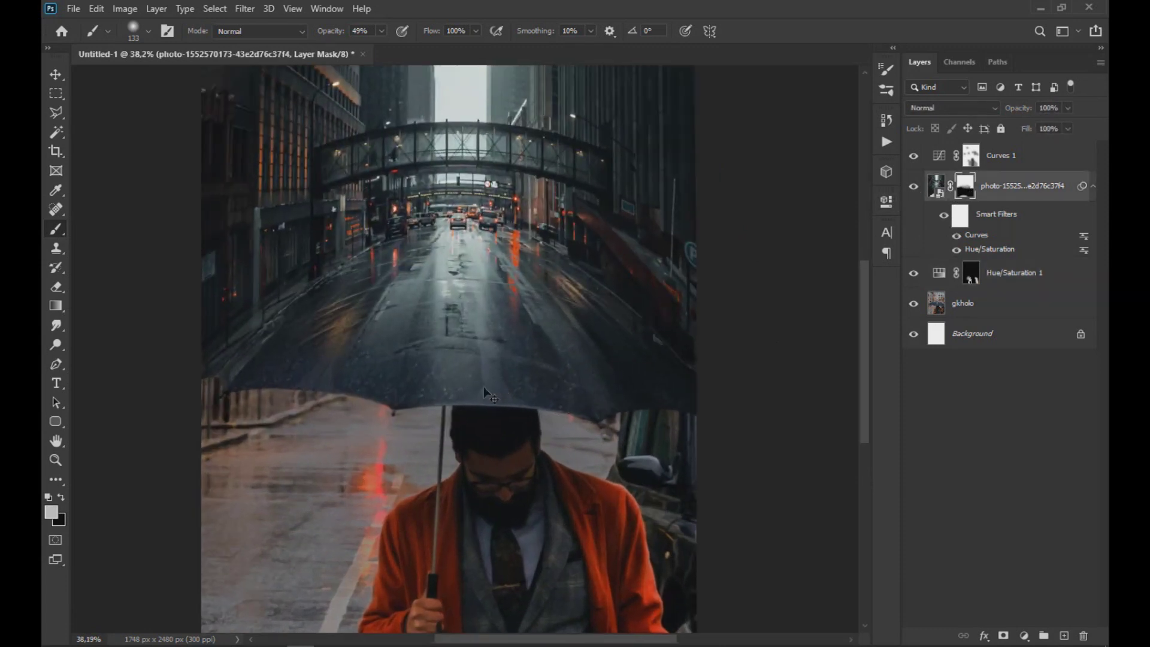
pyautogui.click(60, 498)
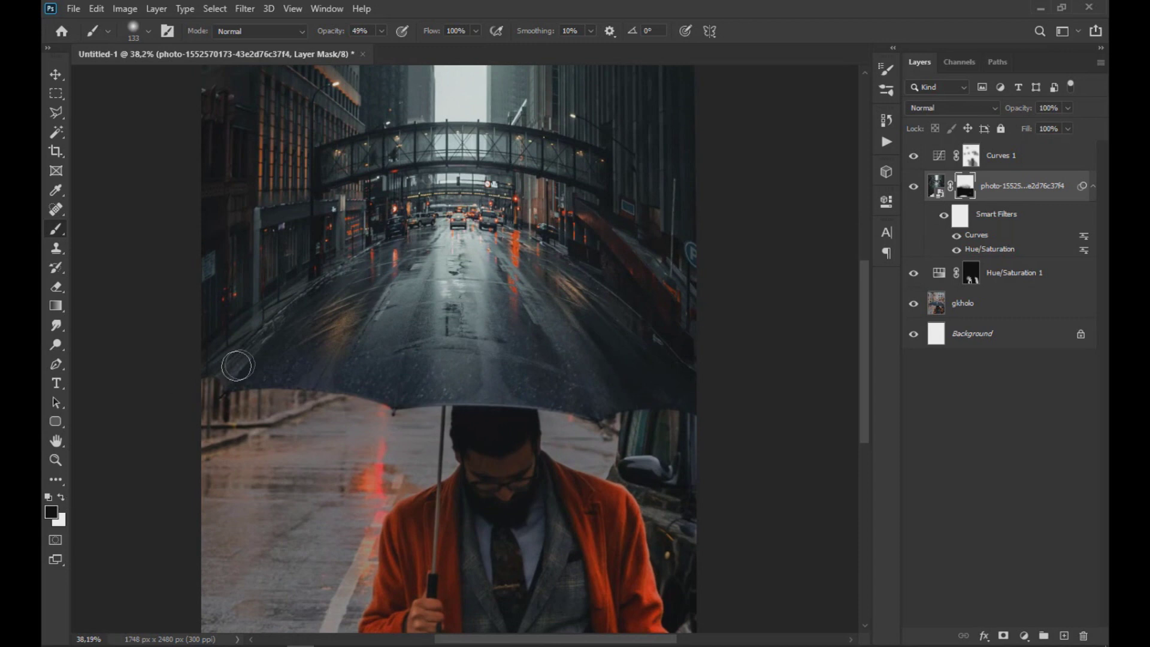
pyautogui.moveTo(258, 348)
pyautogui.mouseDown()
pyautogui.moveTo(306, 346)
pyautogui.moveTo(287, 341)
pyautogui.mouseUp()
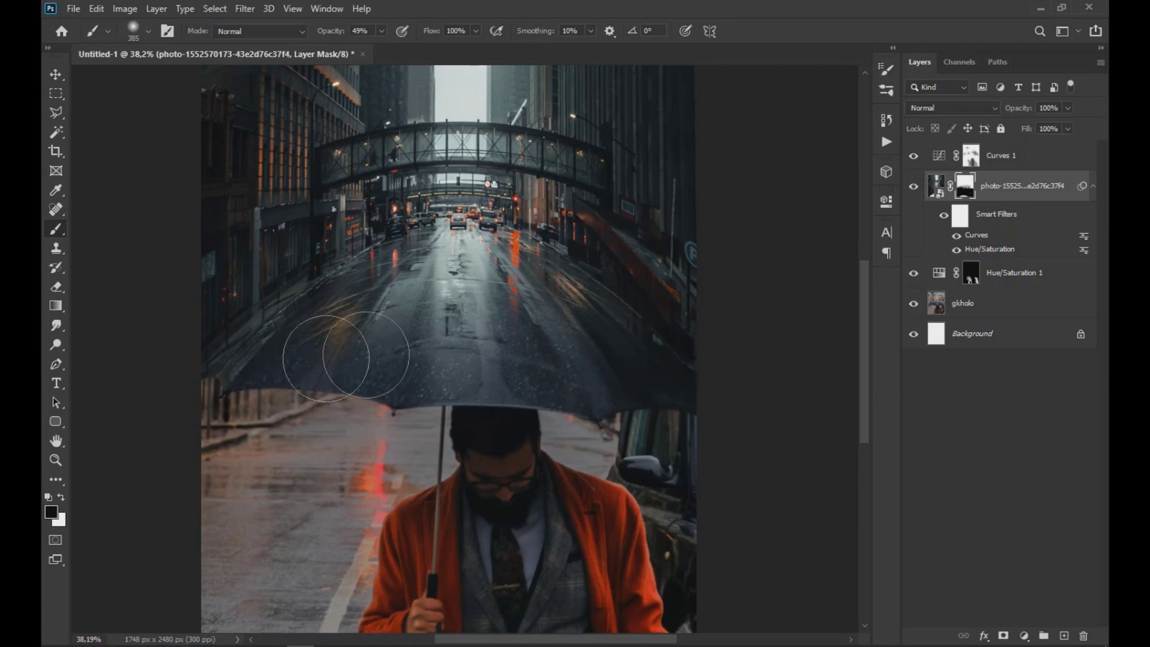
pyautogui.moveTo(381, 30); pyautogui.dragTo(362, 55)
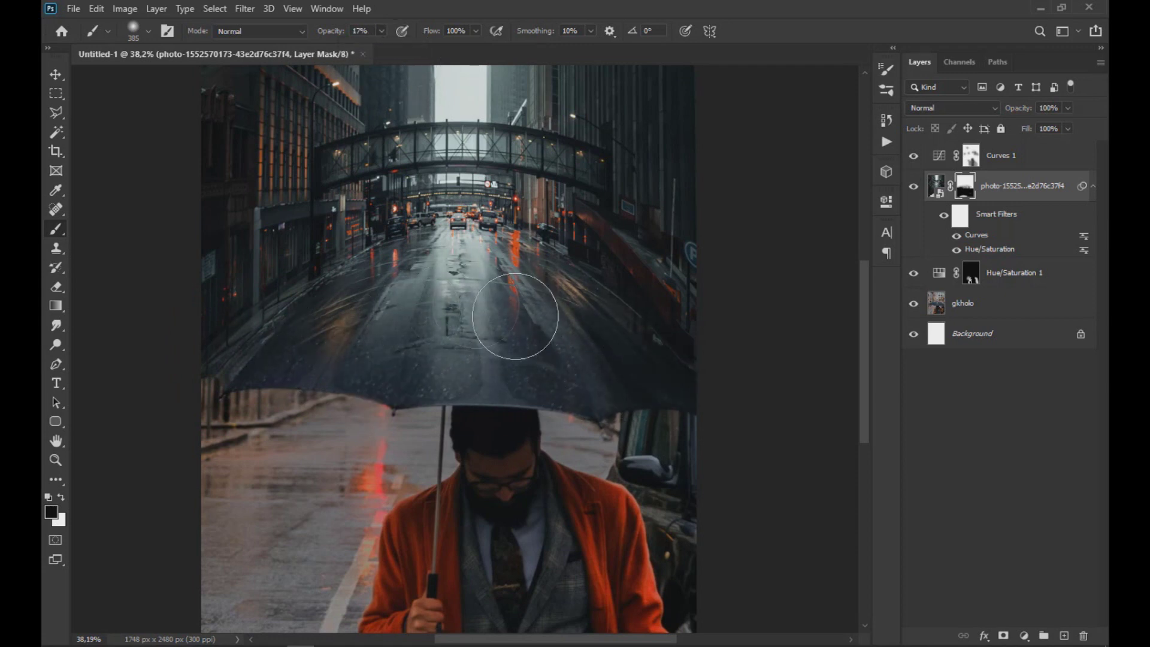
pyautogui.scroll(-4, 578, 362)
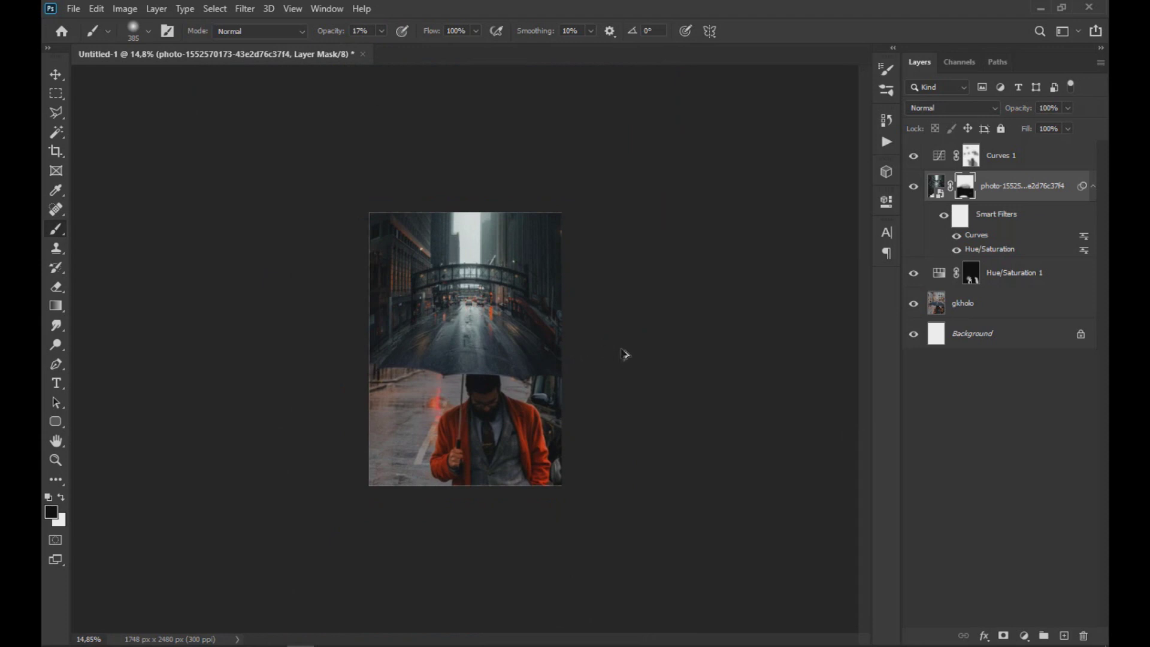
pyautogui.scroll(3, 597, 486)
# Add a Hue/Saturation adjustment layer above Curves 1 and slightly lower the master saturation of the whole image
pyautogui.press('v')
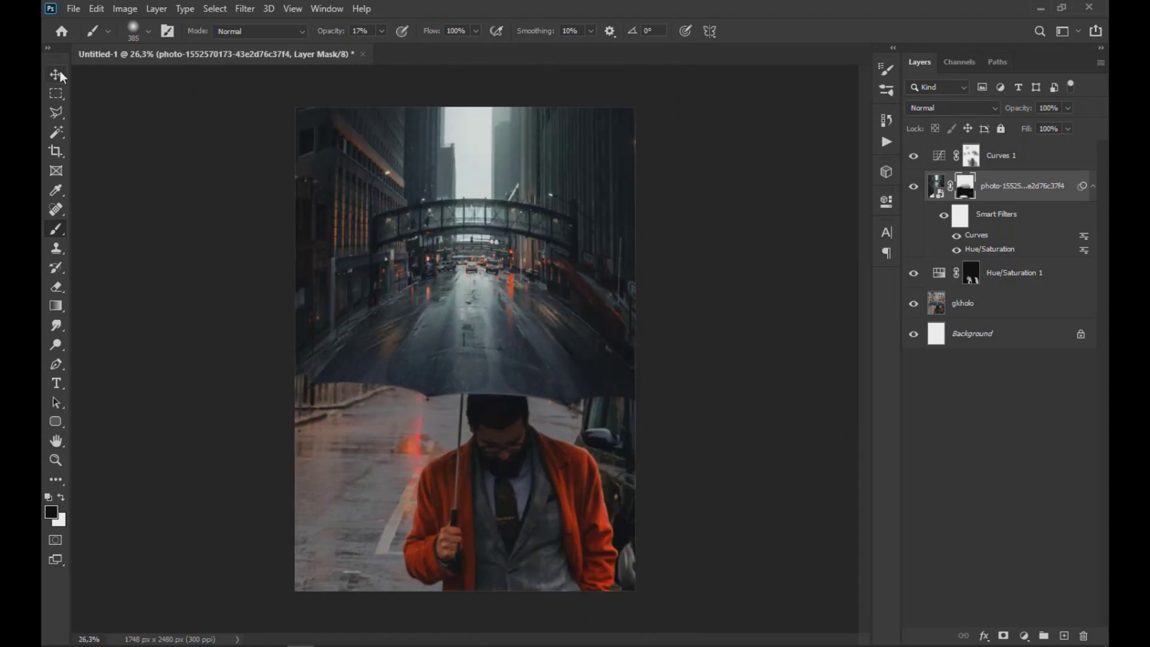
pyautogui.click(1060, 168)
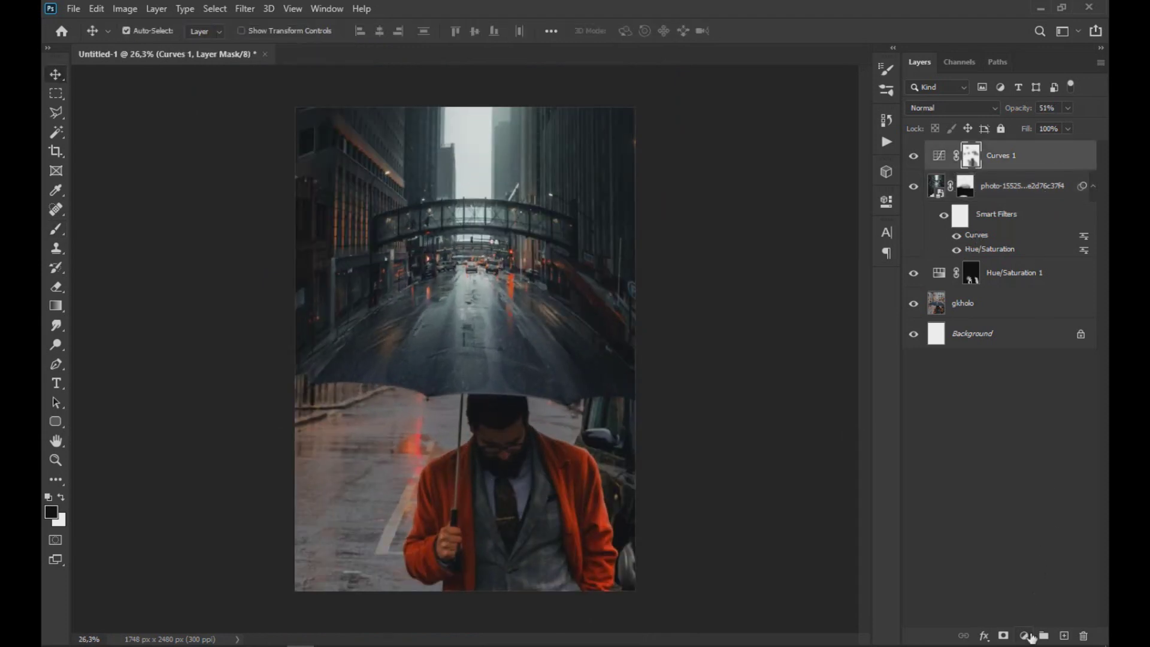
pyautogui.click(1024, 635)
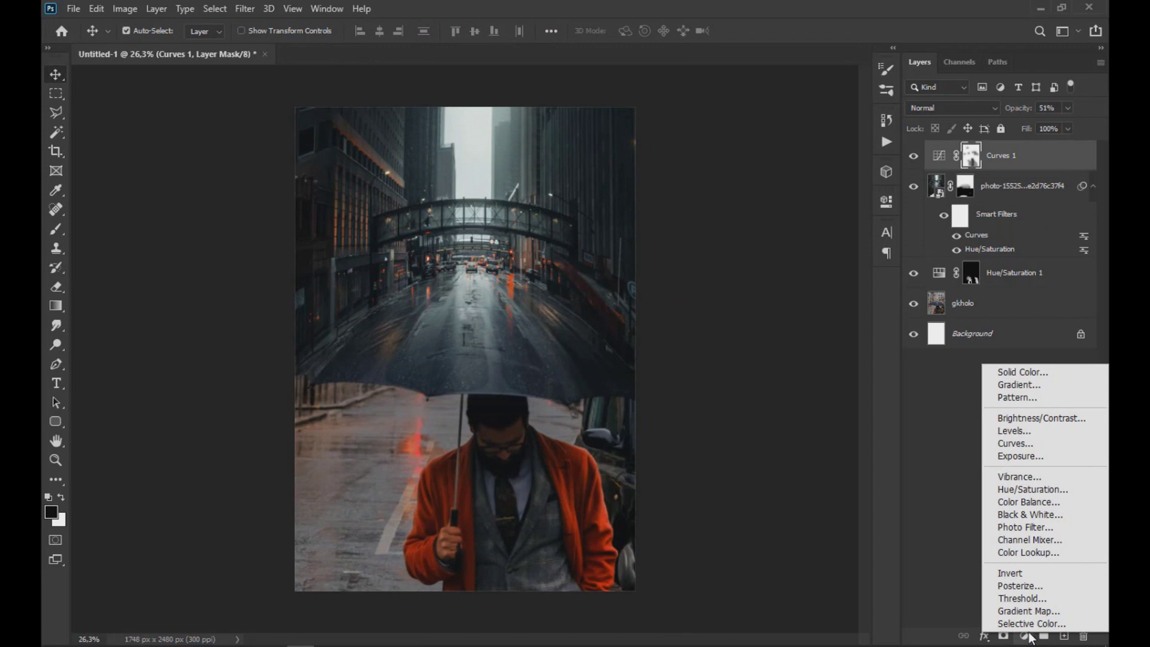
pyautogui.click(1032, 489)
pyautogui.click(725, 328)
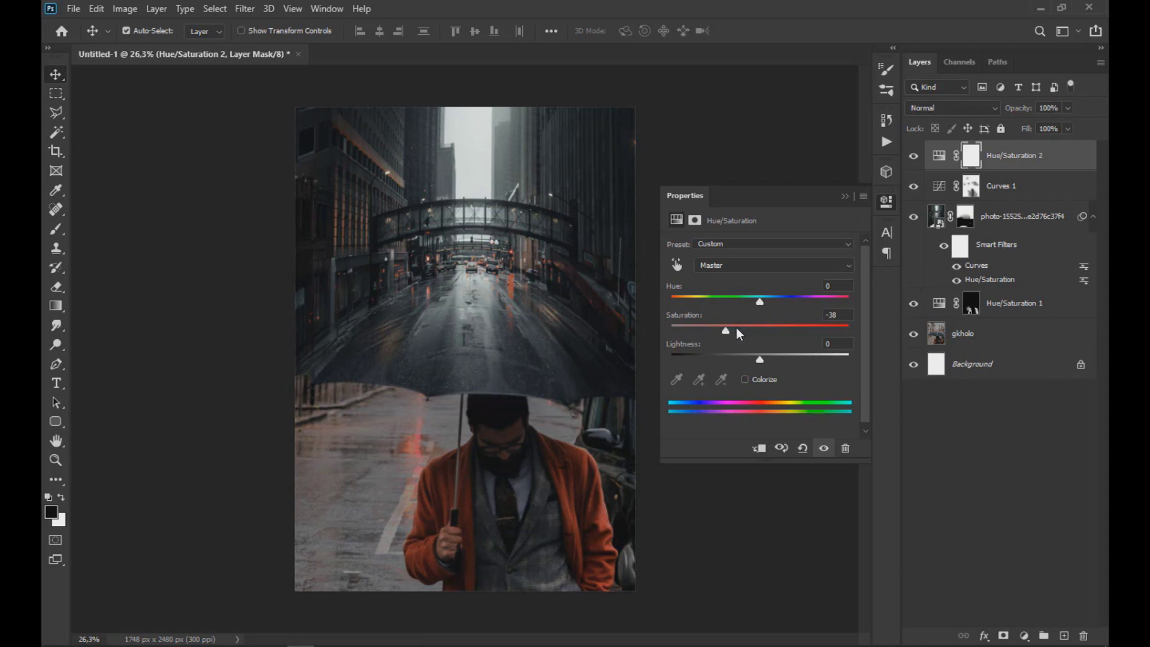
pyautogui.moveTo(738, 329)
pyautogui.mouseDown()
pyautogui.moveTo(724, 329)
pyautogui.moveTo(743, 333)
pyautogui.mouseUp()
pyautogui.click(845, 196)
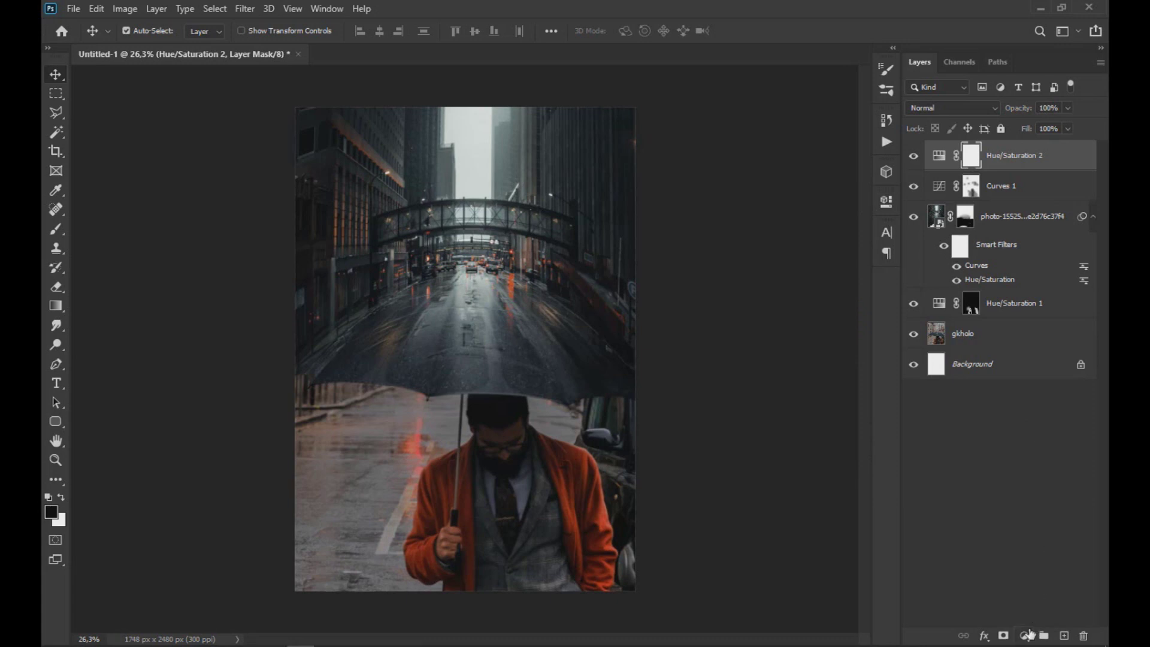
# Add a strongly darkening Curves adjustment at the top of the layer stack and invert its mask to black
pyautogui.click(1025, 635)
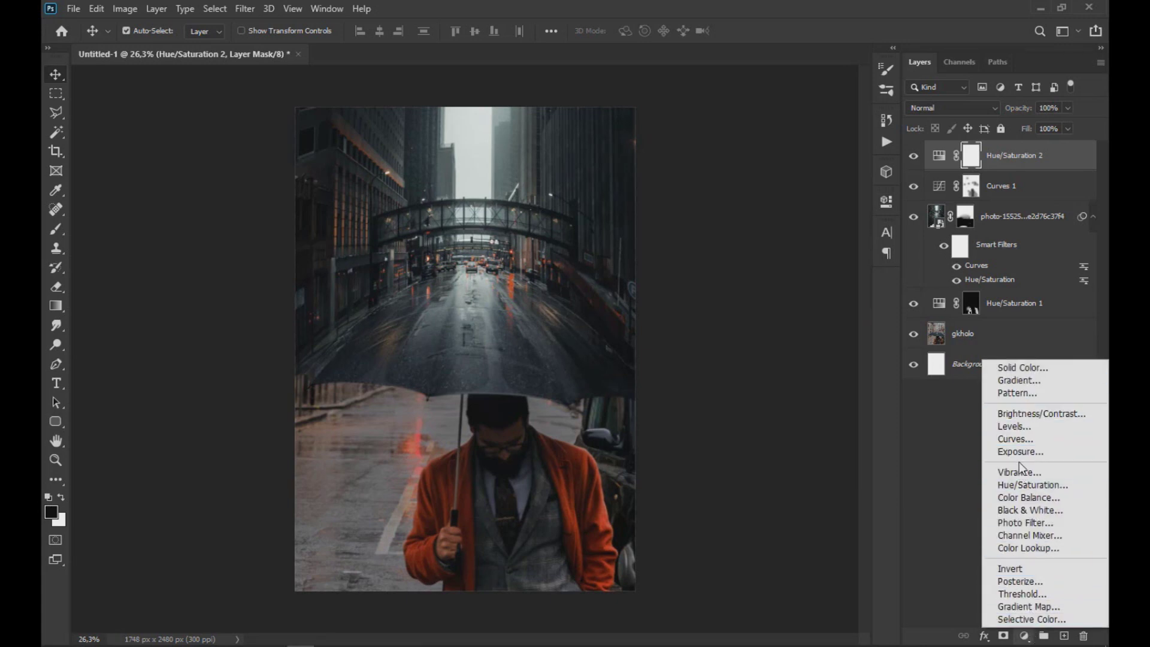
pyautogui.click(1016, 439)
pyautogui.moveTo(759, 374); pyautogui.dragTo(751, 406)
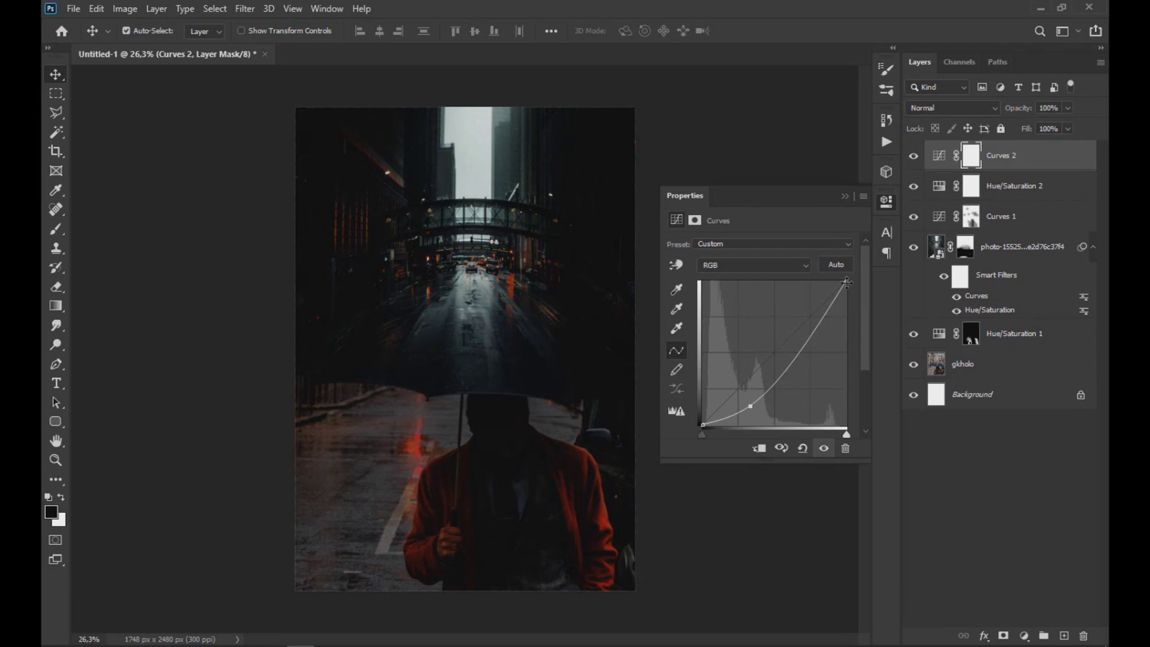
pyautogui.click(844, 197)
pyautogui.hotkey('ctrl', 'i')
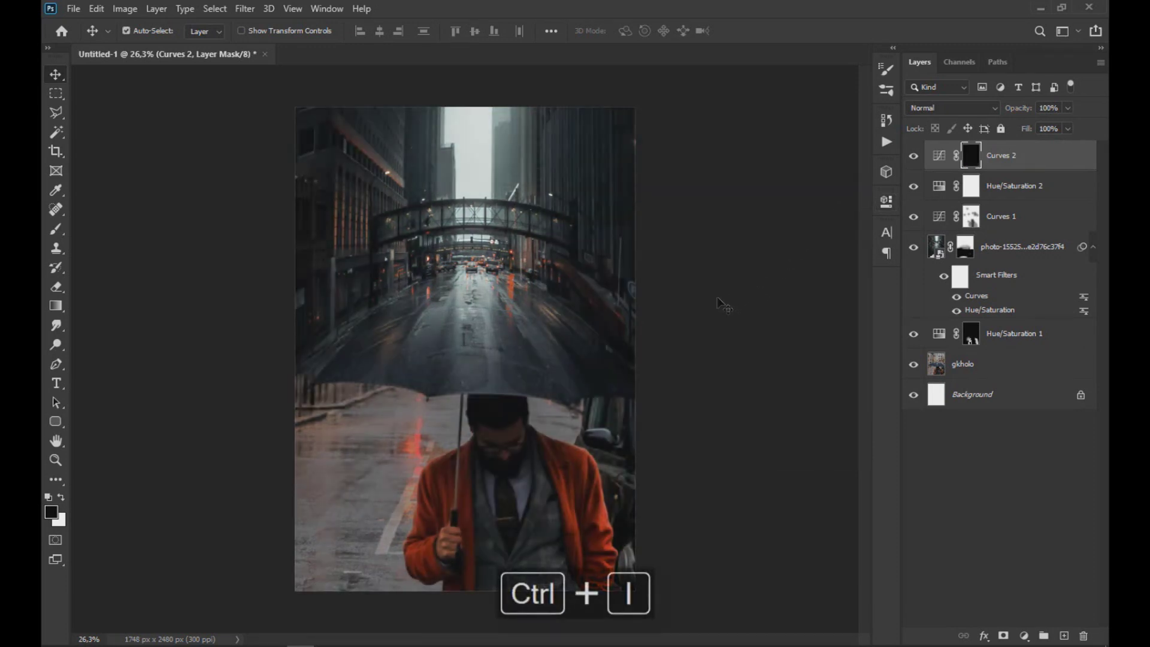
# Paint the Curves 2 mask with white at 17% brush opacity to darken the road and lower edges around the man
pyautogui.click(56, 231)
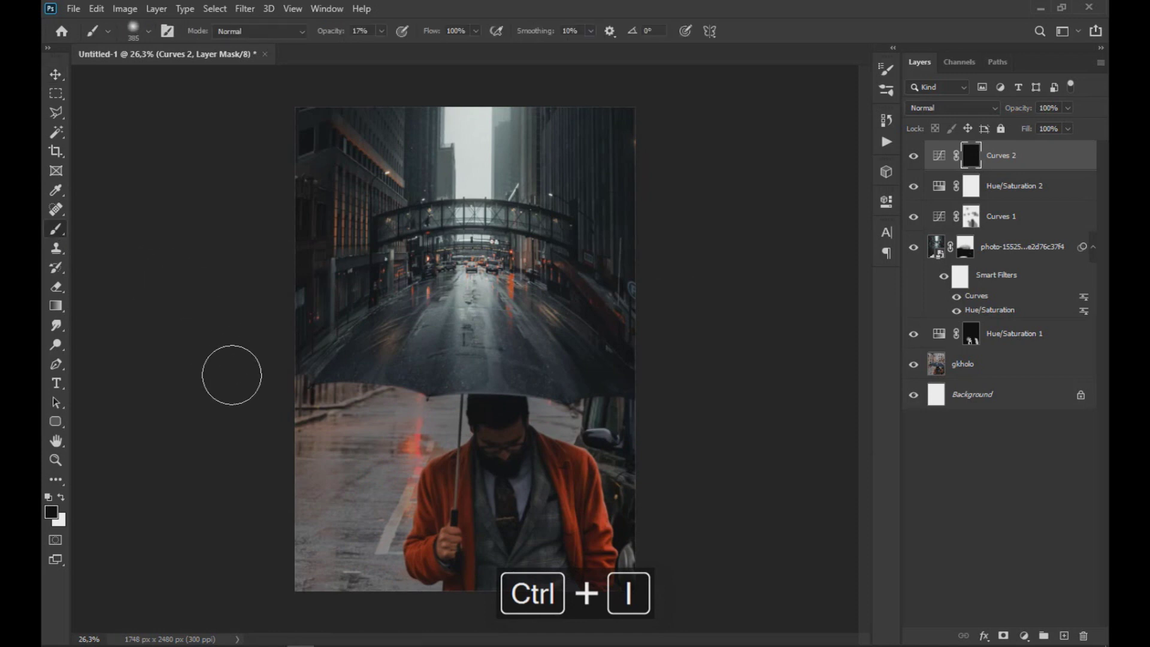
pyautogui.click(60, 498)
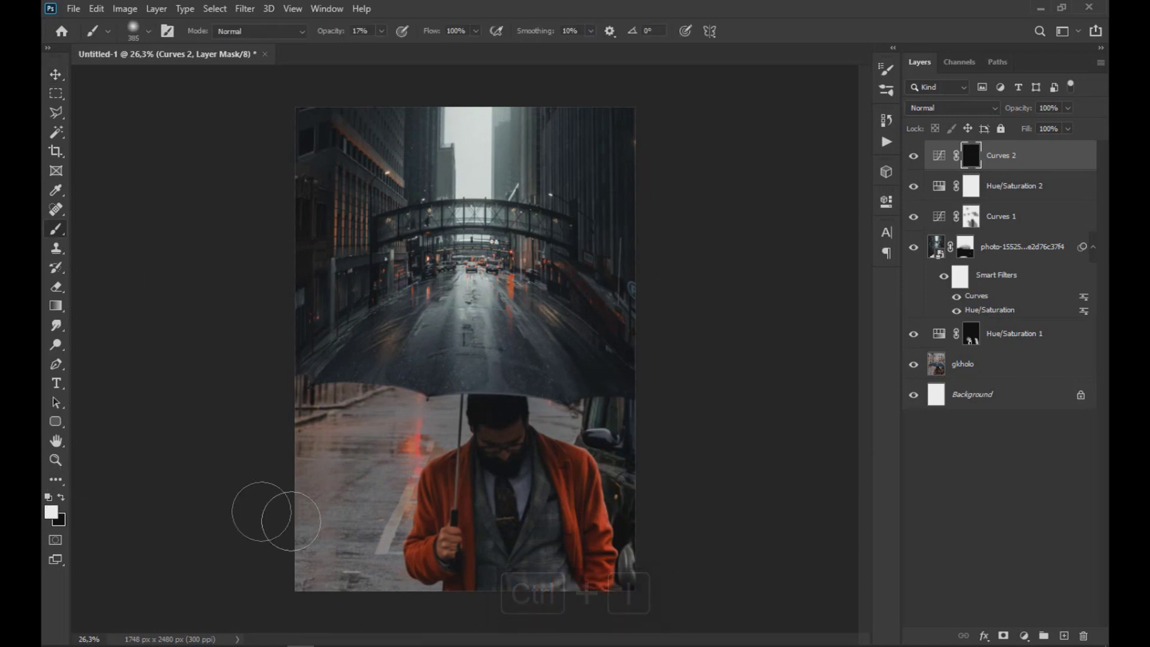
pyautogui.moveTo(343, 587)
pyautogui.mouseDown()
pyautogui.moveTo(295, 437)
pyautogui.moveTo(282, 477)
pyautogui.moveTo(390, 575)
pyautogui.moveTo(332, 427)
pyautogui.mouseUp()
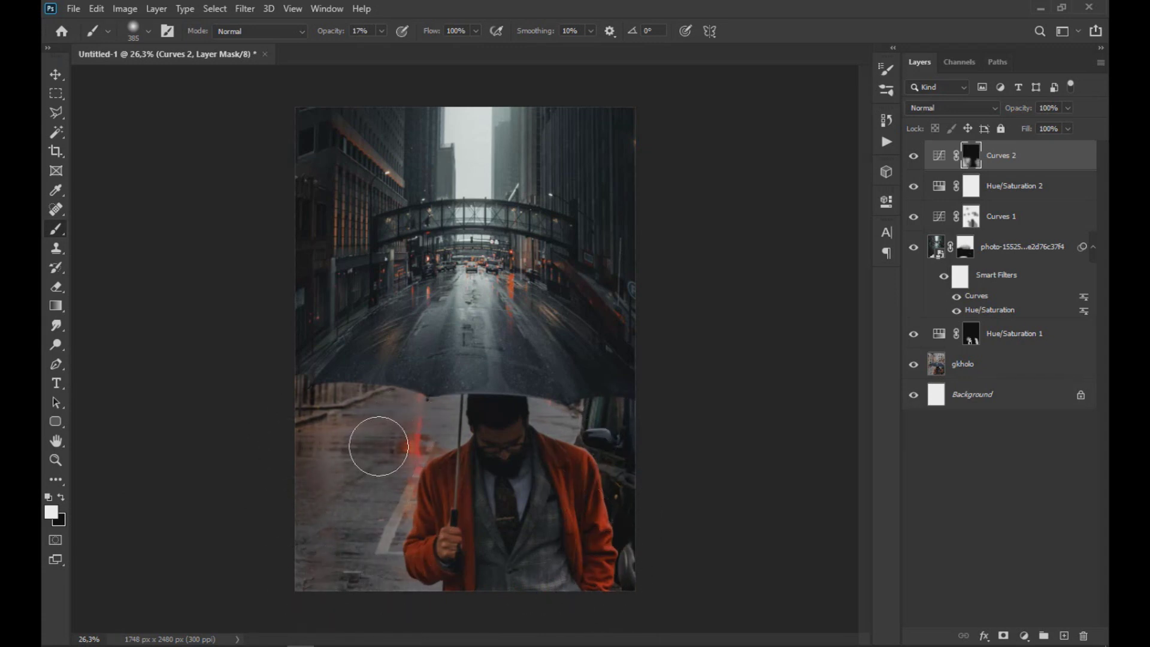
# Paint both long side edges of the image on the Curves 2 mask with a 613 px white brush at 22% opacity
pyautogui.moveTo(381, 31); pyautogui.dragTo(394, 47)
pyautogui.keyDown('alt'); pyautogui.rightClick(295, 178); pyautogui.keyUp('alt')
pyautogui.moveTo(313, 136); pyautogui.dragTo(284, 503)
pyautogui.moveTo(381, 30); pyautogui.dragTo(370, 46)
pyautogui.moveTo(302, 107); pyautogui.dragTo(304, 492)
pyautogui.moveTo(574, 93)
pyautogui.mouseDown()
pyautogui.moveTo(650, 349)
pyautogui.moveTo(586, 629)
pyautogui.mouseUp()
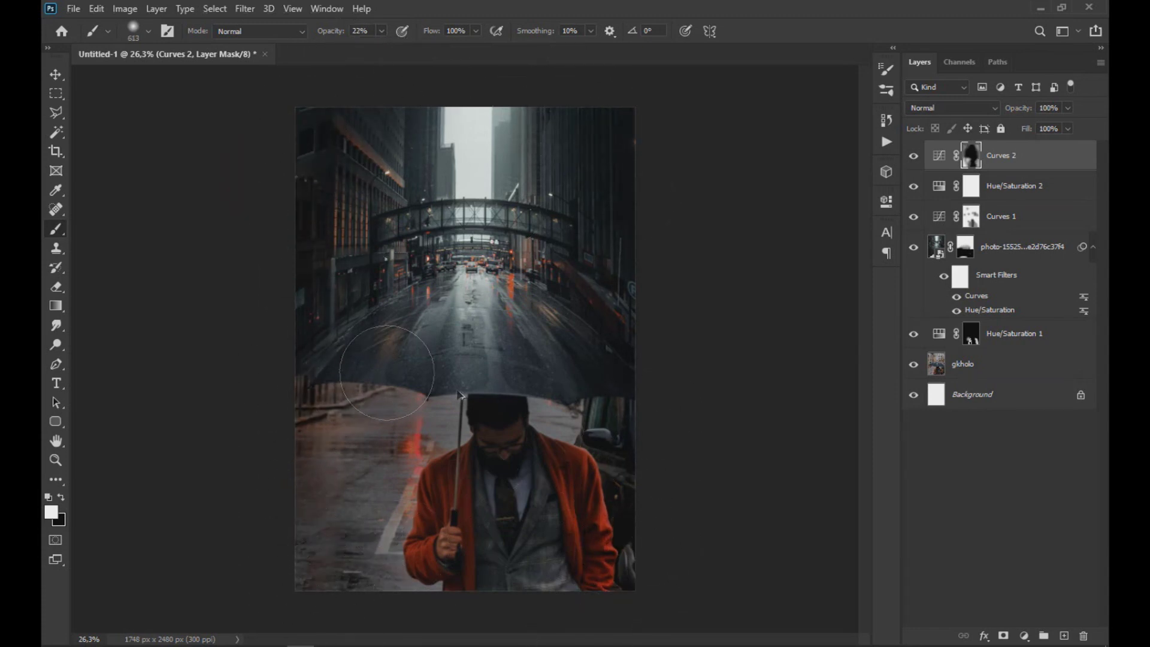
pyautogui.scroll(-2, 333, 385)
pyautogui.press('x')
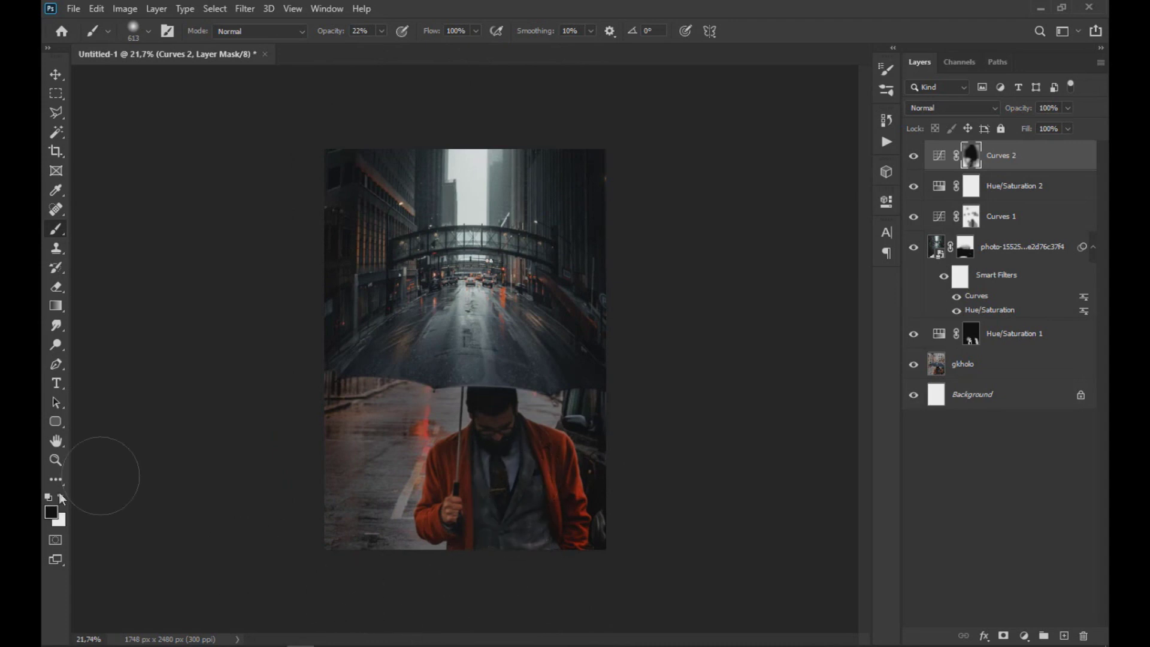
pyautogui.scroll(-2, 467, 359)
pyautogui.scroll(-1, 492, 457)
pyautogui.scroll(2, 506, 513)
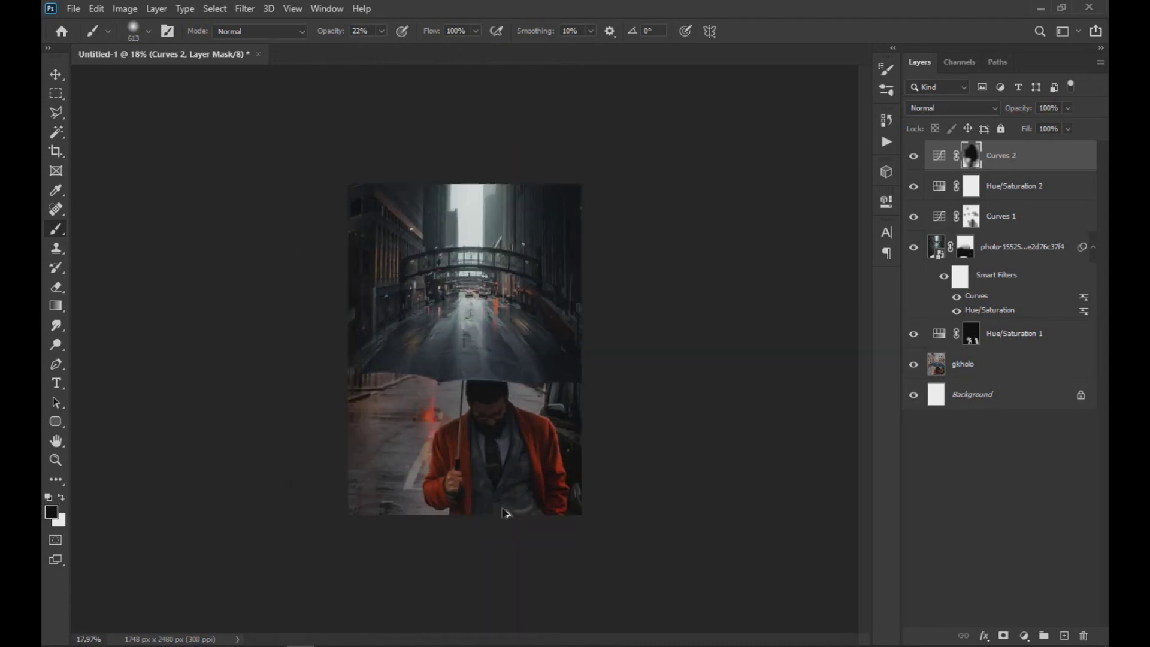
pyautogui.scroll(2, 457, 496)
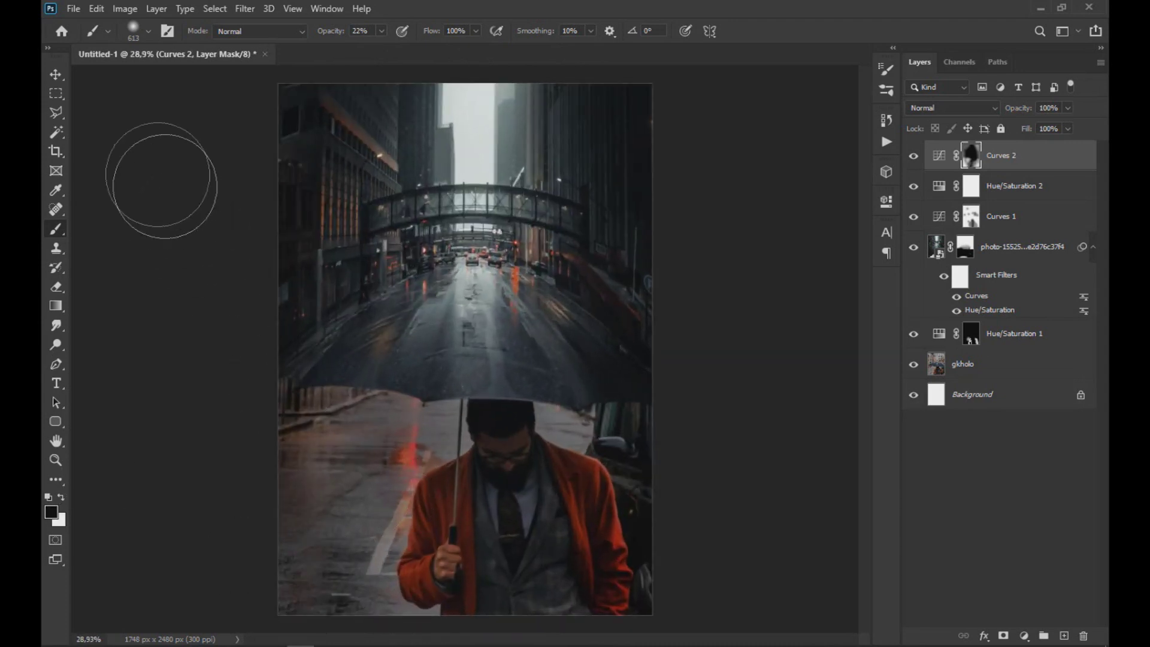
# Add a brightening Curves adjustment above Curves 2 by raising the curve's lower midtones, and invert its mask to black
pyautogui.click(56, 74)
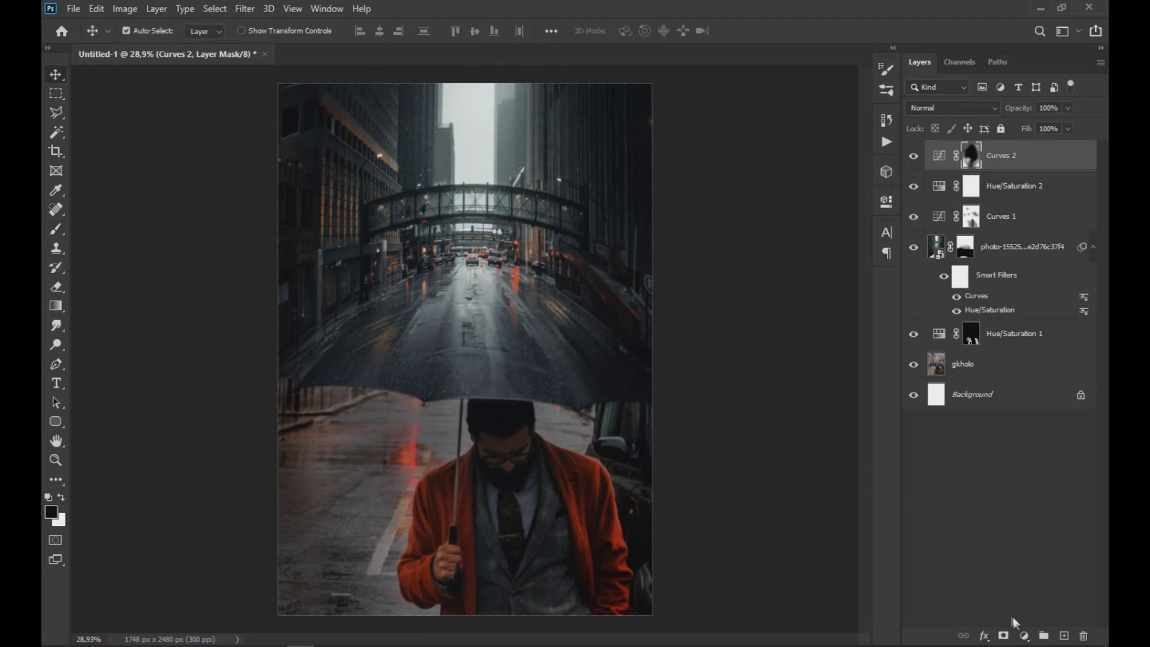
pyautogui.click(1023, 635)
pyautogui.click(1018, 446)
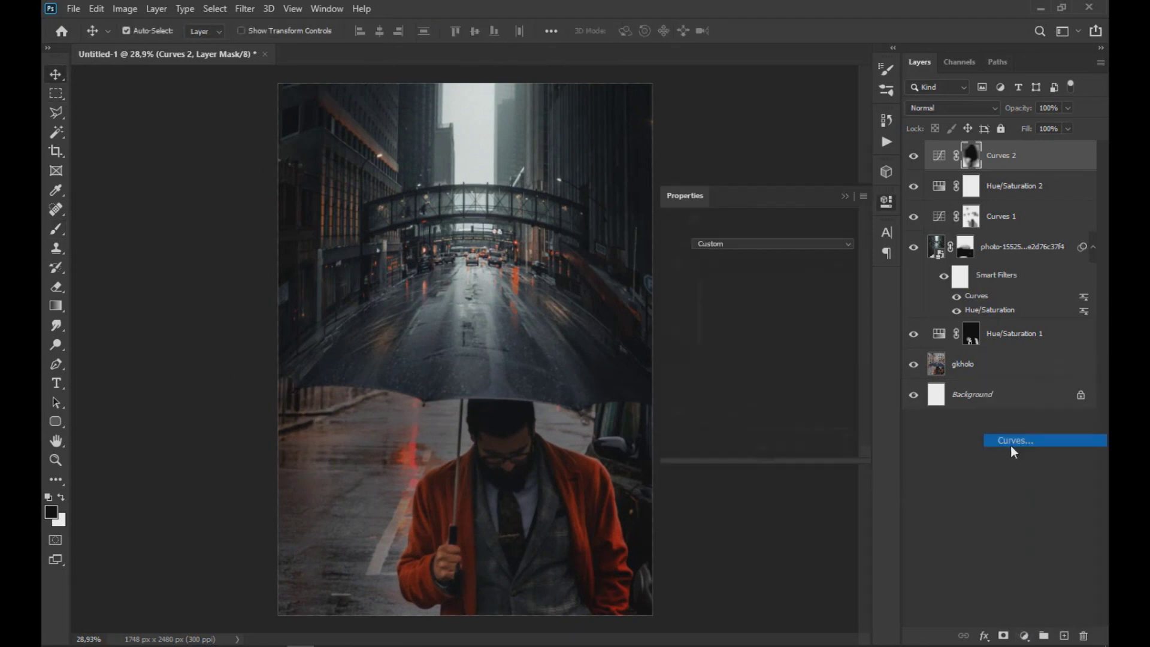
pyautogui.moveTo(769, 358); pyautogui.dragTo(758, 335)
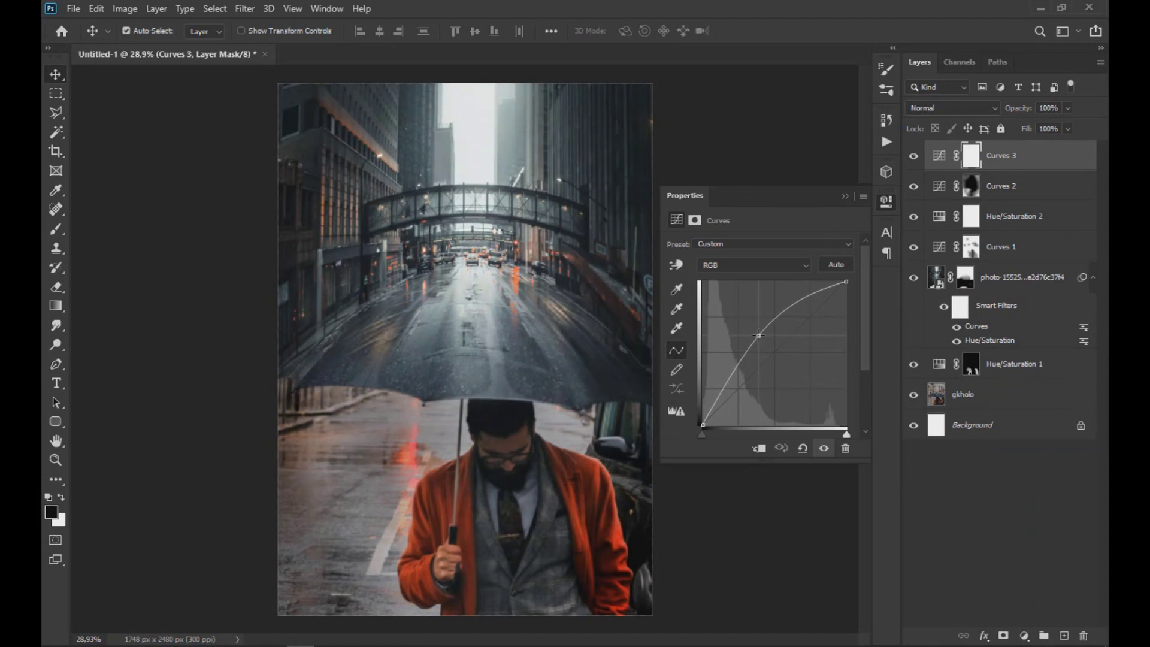
pyautogui.click(844, 196)
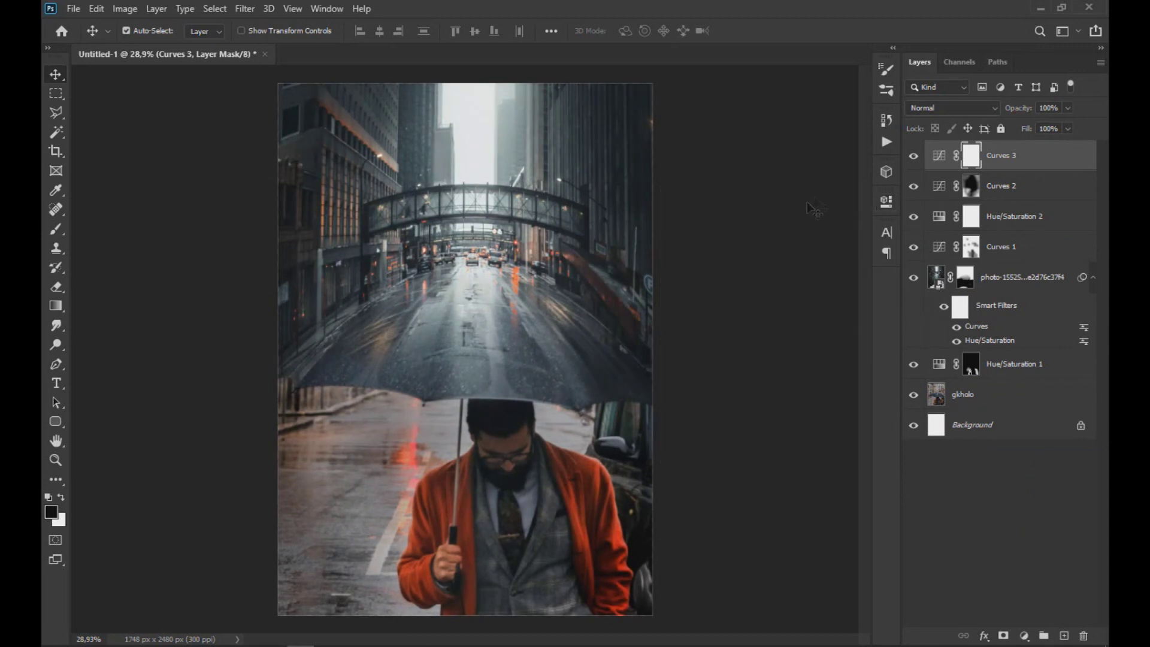
pyautogui.hotkey('ctrl', 'i')
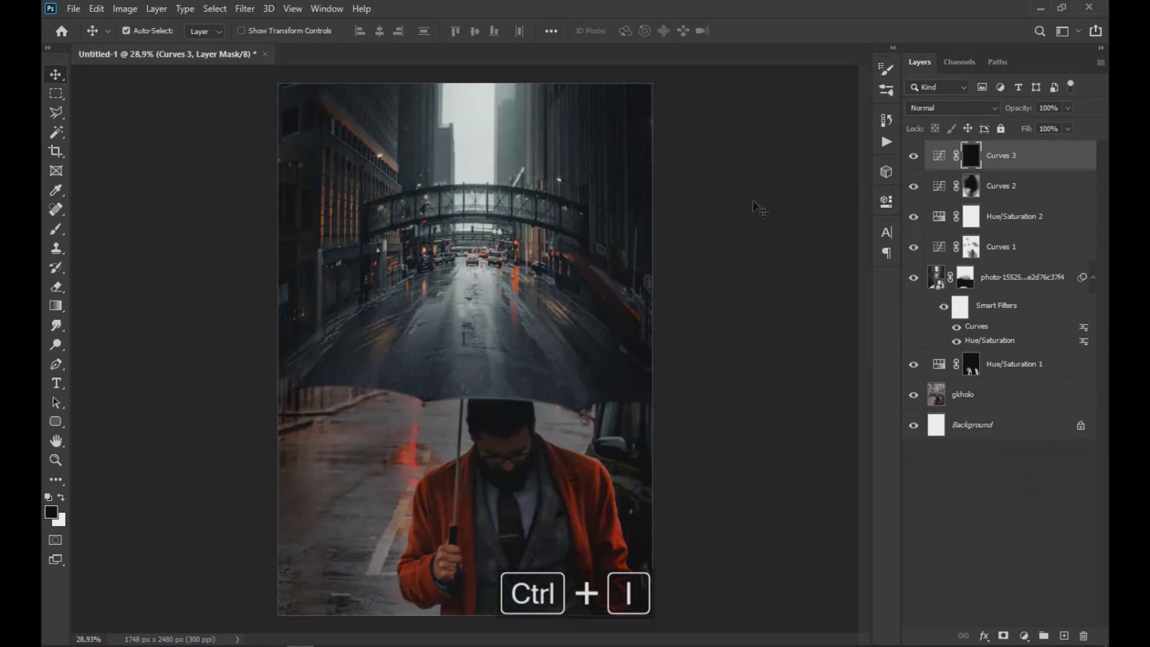
# Paint the Curves 3 mask with a 786 px white brush at 22% opacity over the umbrella's centre and the man's head
pyautogui.click(60, 232)
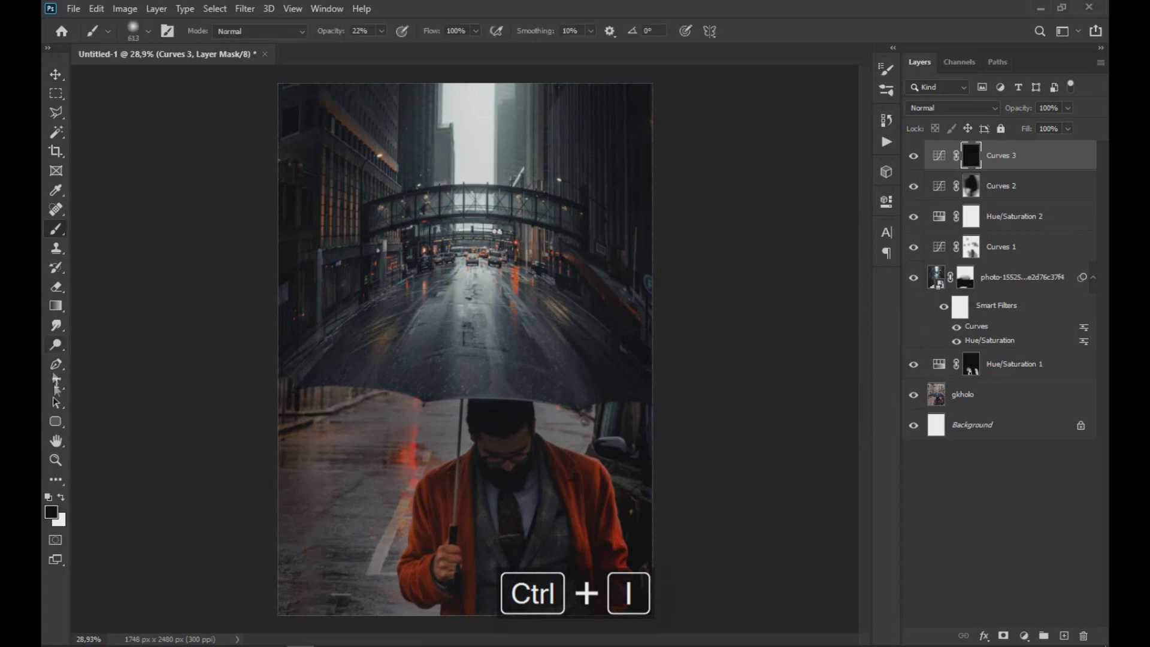
pyautogui.click(62, 497)
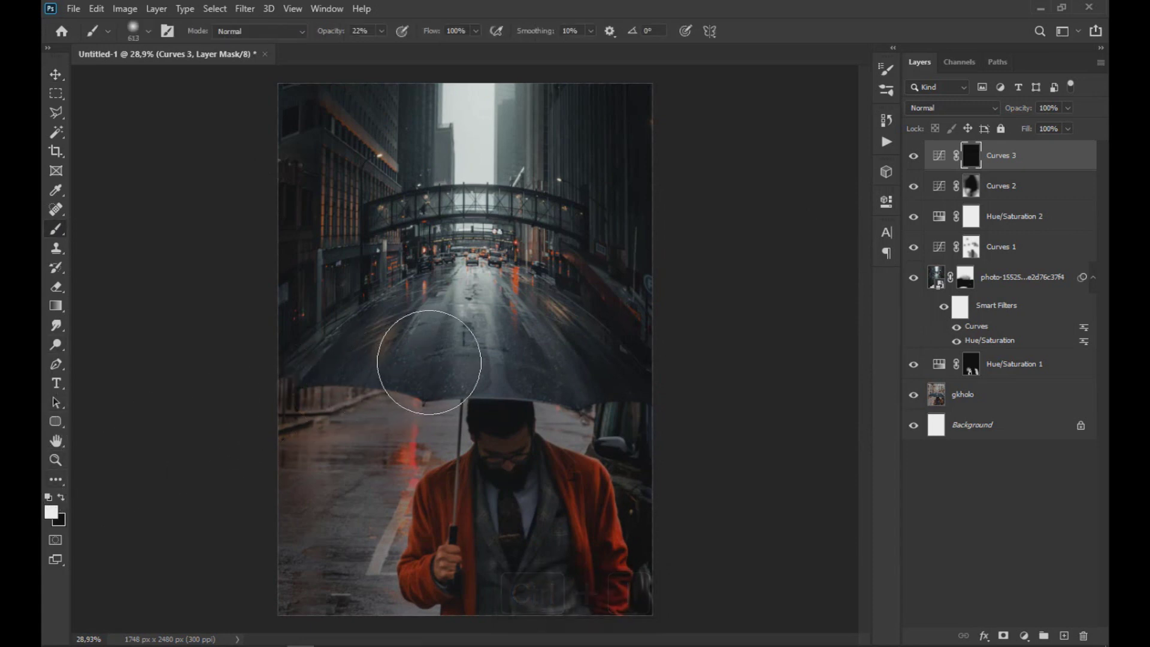
pyautogui.keyDown('alt'); pyautogui.rightClick(444, 367); pyautogui.keyUp('alt')
pyautogui.moveTo(465, 334); pyautogui.dragTo(475, 410)
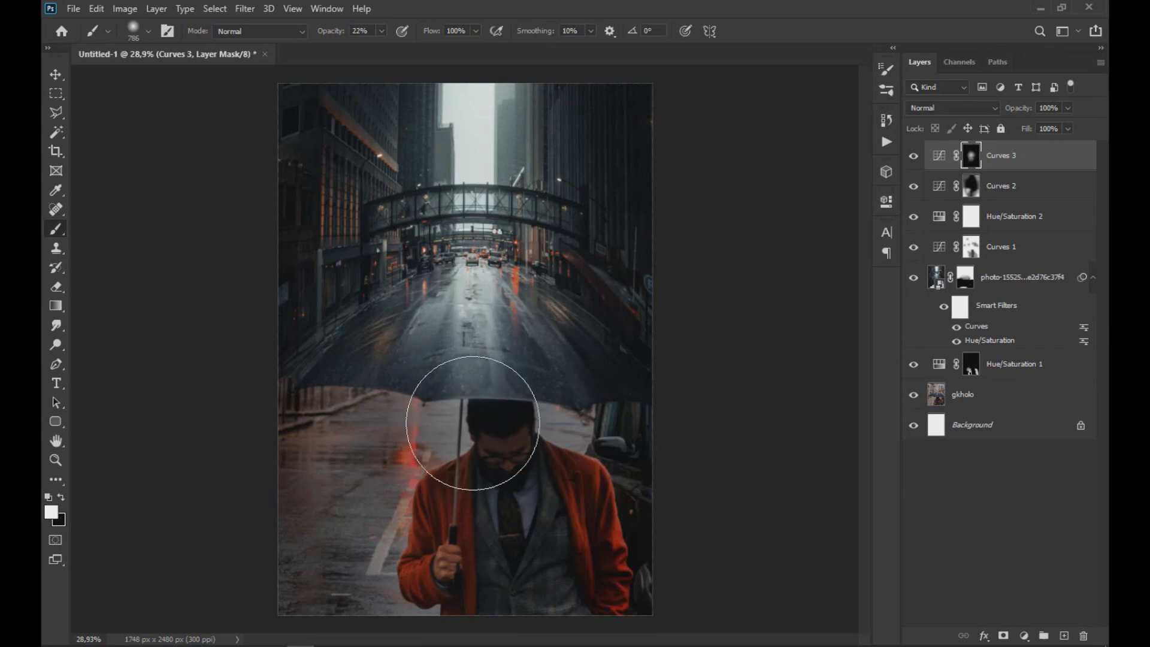
# Brighten the sky and the man on the Curves 3 mask with a white brush enlarged to 1131 px, reducing its opacity to 2%
pyautogui.moveTo(489, 187); pyautogui.dragTo(476, 118)
pyautogui.keyDown('alt'); pyautogui.rightClick(429, 87); pyautogui.keyUp('alt')
pyautogui.click(381, 31)
pyautogui.click(374, 48)
pyautogui.click(479, 150)
pyautogui.scroll(-3, 479, 151)
pyautogui.scroll(1, 470, 269)
pyautogui.click(443, 433)
pyautogui.scroll(-2, 603, 351)
pyautogui.scroll(1, 603, 352)
pyautogui.scroll(1, 603, 352)
pyautogui.click(381, 31)
pyautogui.click(371, 48)
pyautogui.click(429, 78)
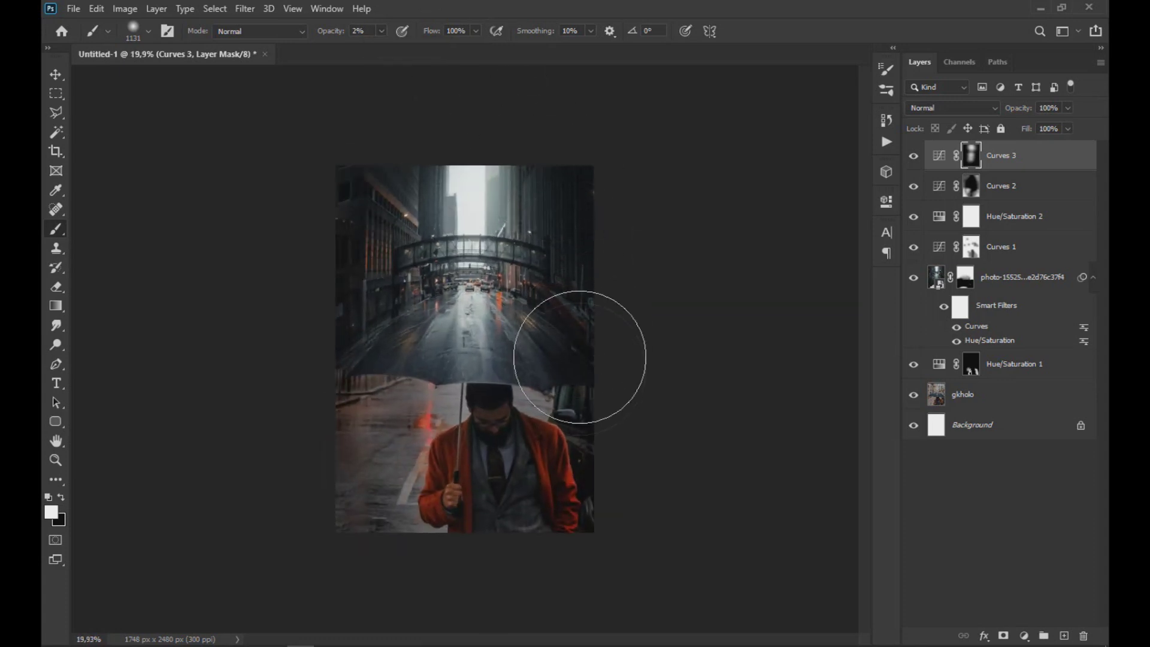
# Add a Color Lookup adjustment layer above Curves 3 and load the 2Strip.look 3DLUT file
pyautogui.click(55, 75)
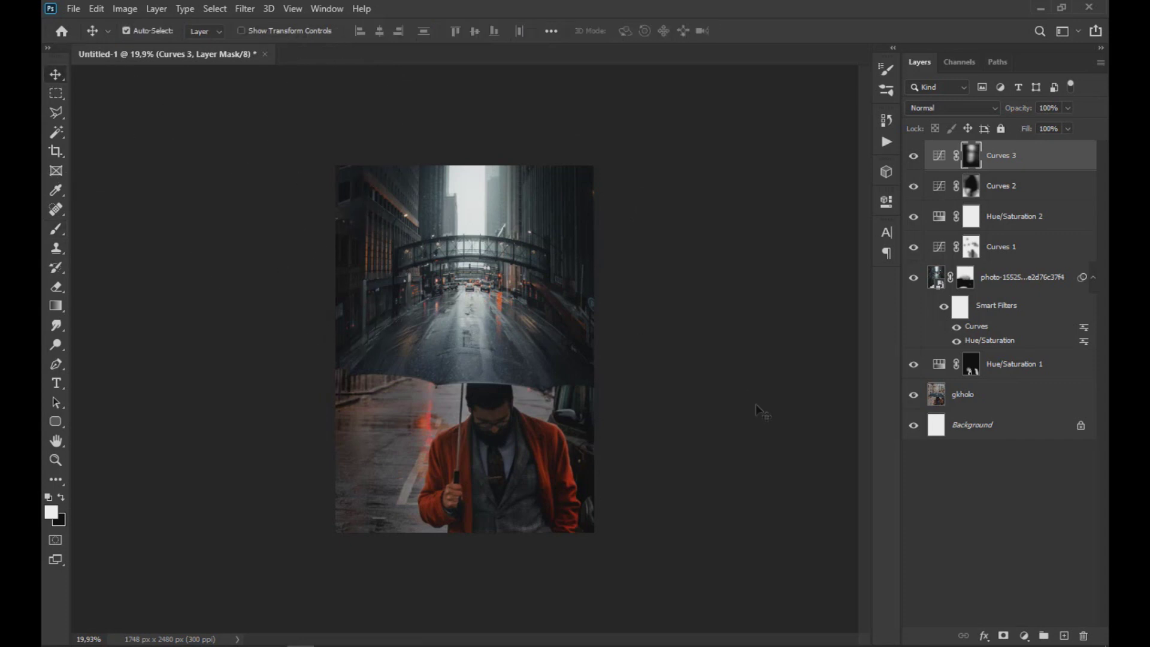
pyautogui.scroll(4, 556, 430)
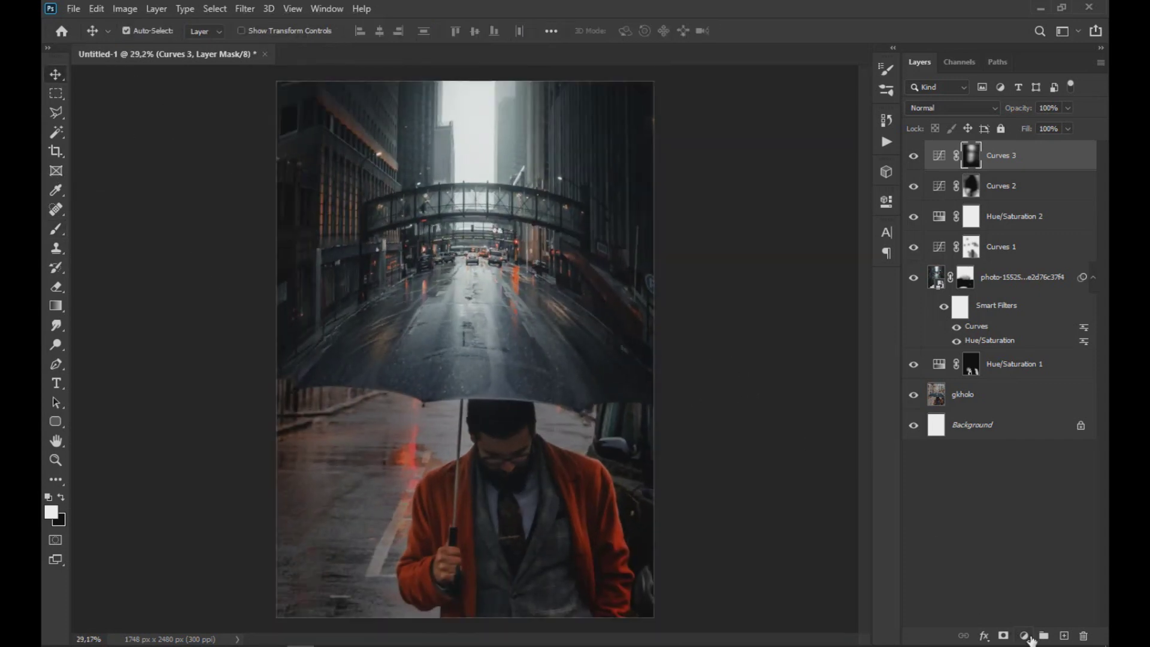
pyautogui.click(1024, 635)
pyautogui.click(1042, 555)
pyautogui.click(817, 245)
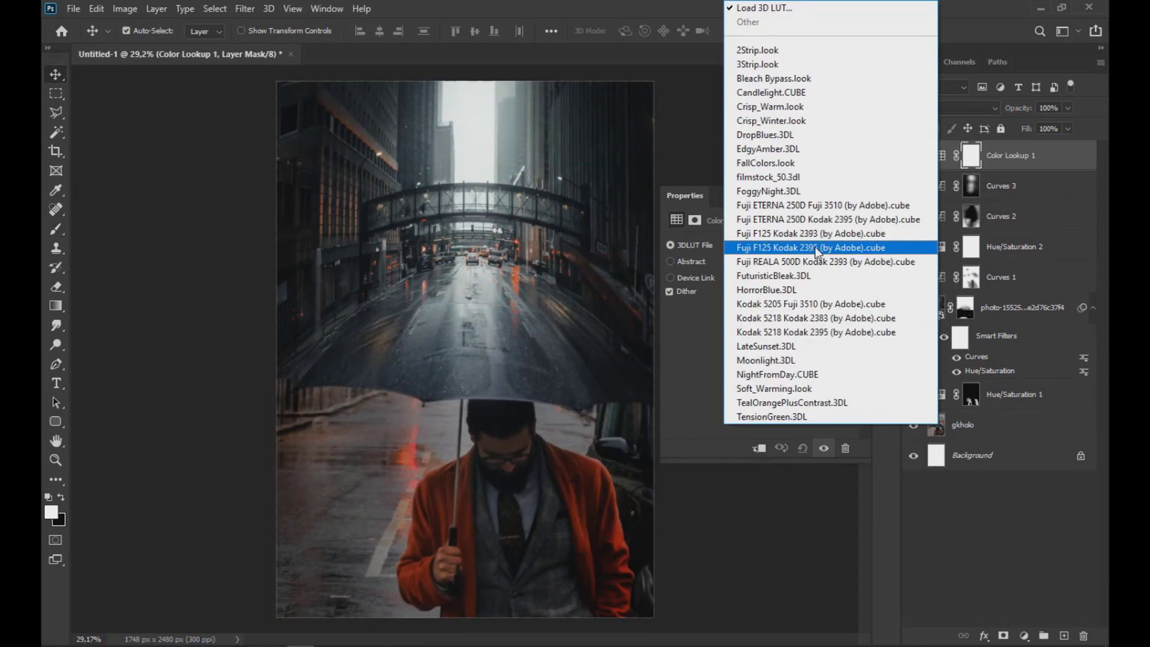
pyautogui.click(758, 50)
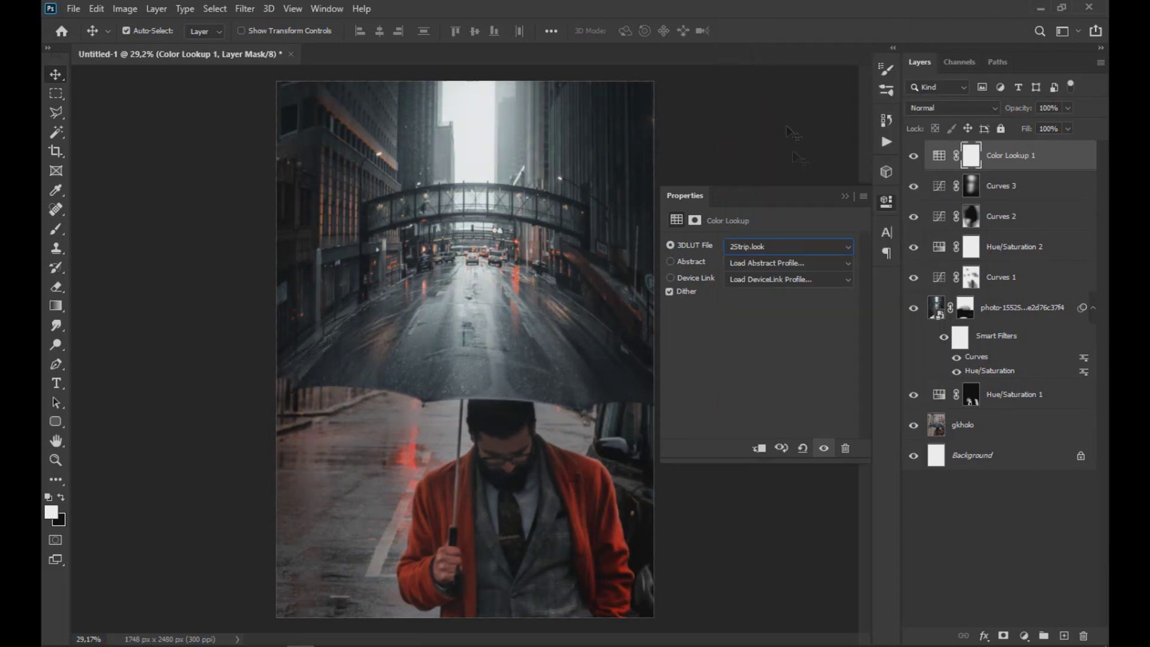
# Try the 3Strip.look 3DLUT file and settle on Bleach Bypass.look for the Color Lookup layer
pyautogui.click(811, 244)
pyautogui.click(772, 69)
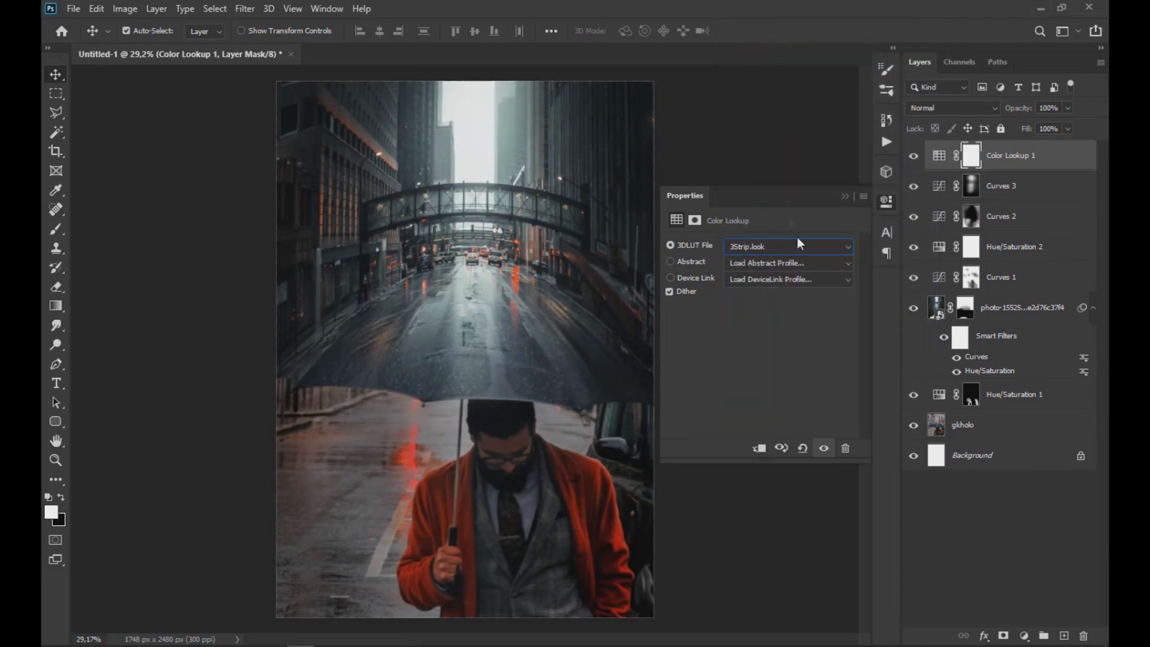
pyautogui.click(800, 246)
pyautogui.click(790, 99)
pyautogui.click(792, 242)
pyautogui.click(770, 105)
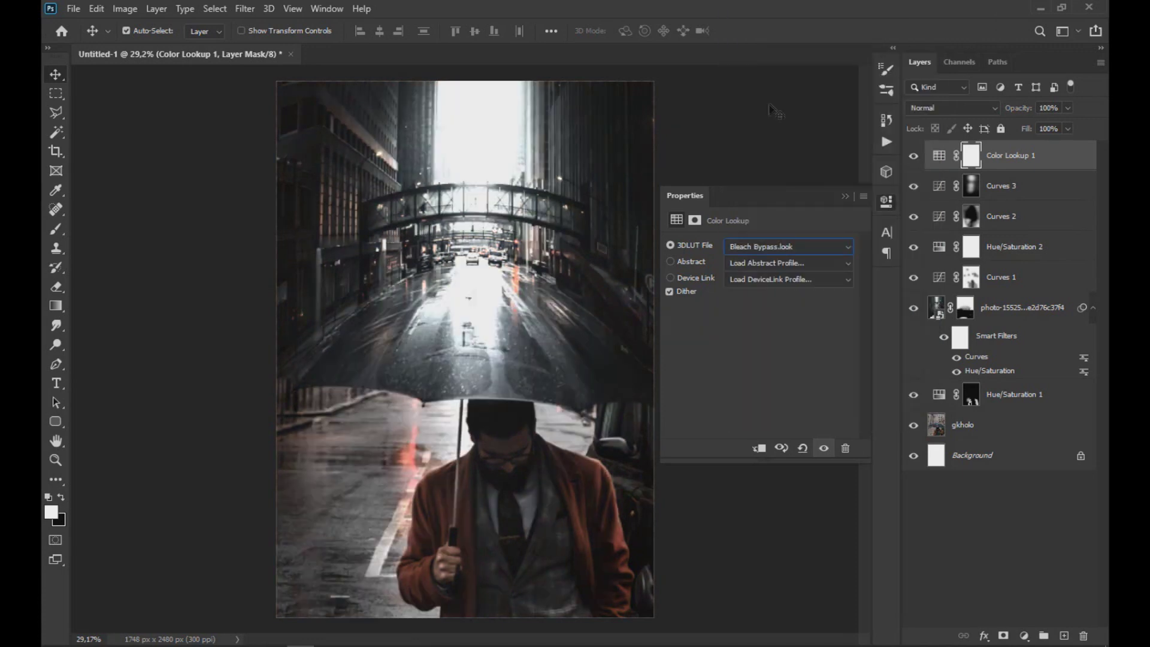
pyautogui.click(844, 197)
pyautogui.scroll(-2, 688, 326)
pyautogui.scroll(1, 684, 327)
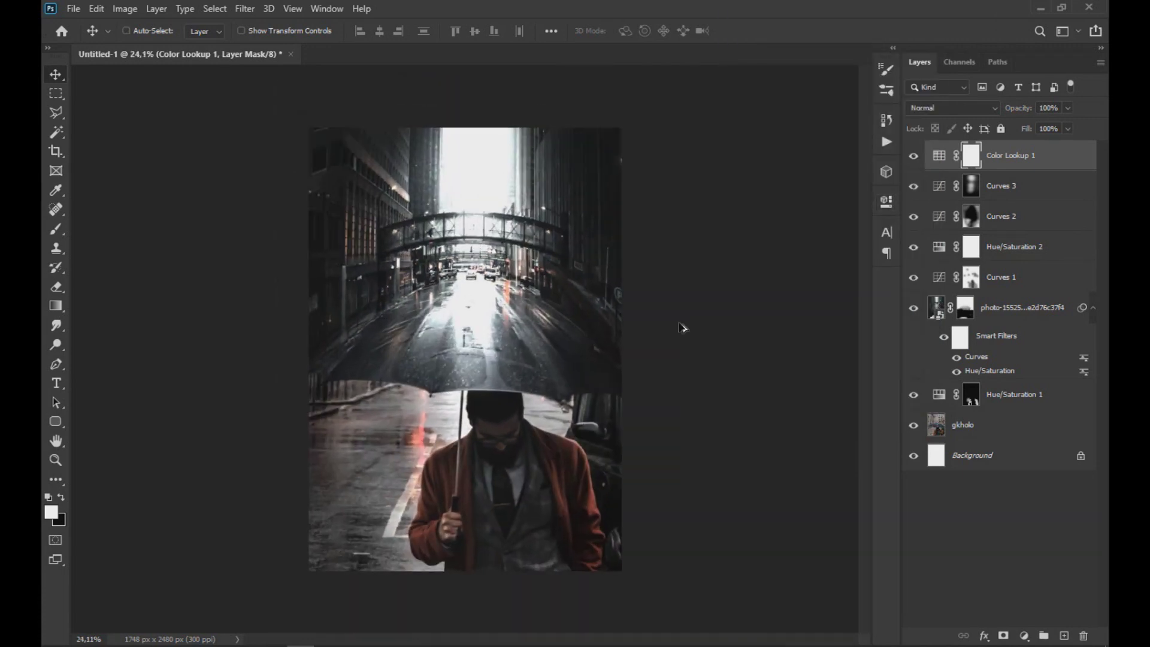
pyautogui.scroll(1, 681, 327)
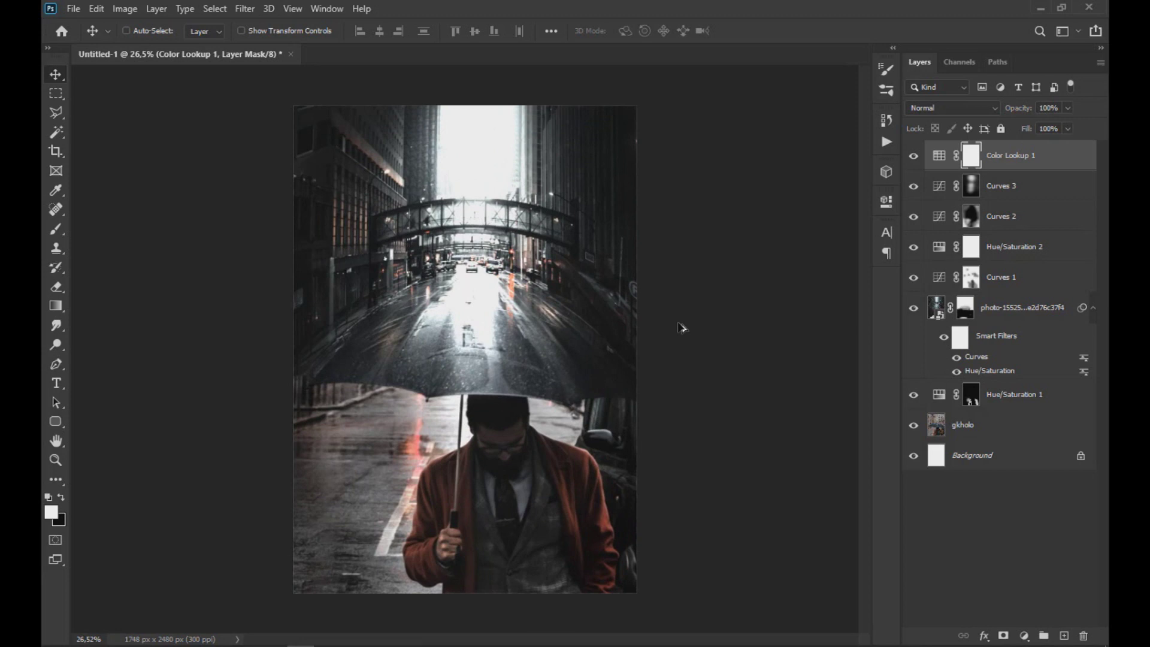
# Lower the Color Lookup 1 layer's opacity to 25%, comparing the image with the layer hidden and shown
pyautogui.click(1068, 108)
pyautogui.moveTo(1070, 123); pyautogui.dragTo(1022, 125)
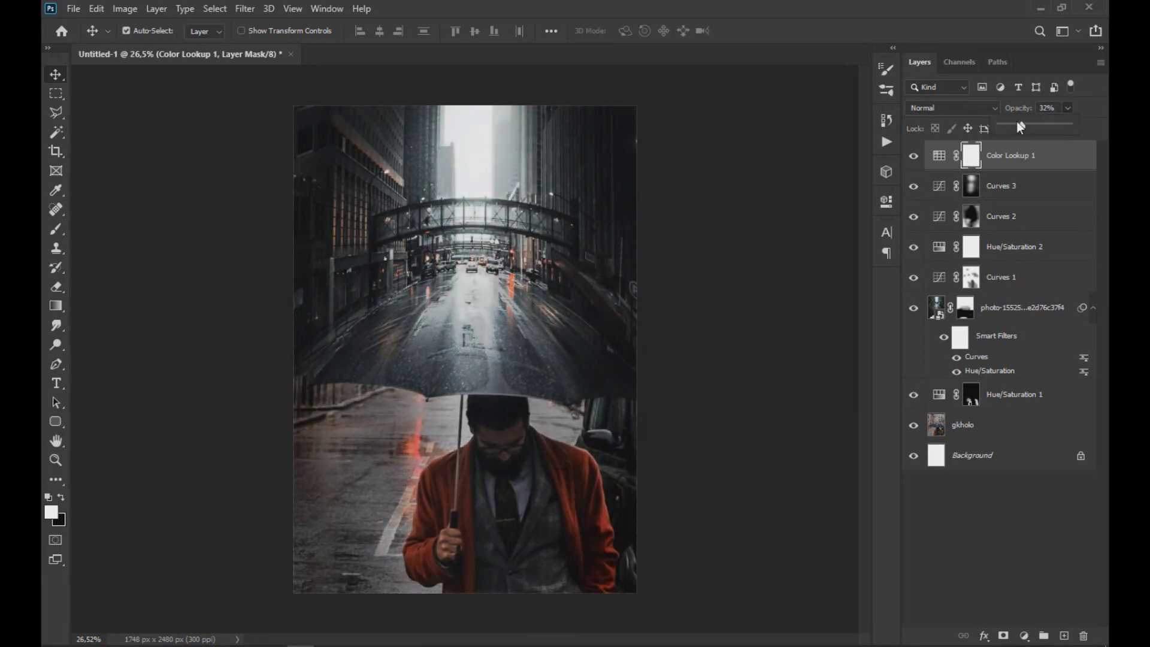
pyautogui.moveTo(1015, 123); pyautogui.dragTo(1014, 123)
pyautogui.click(913, 155)
pyautogui.click(913, 155)
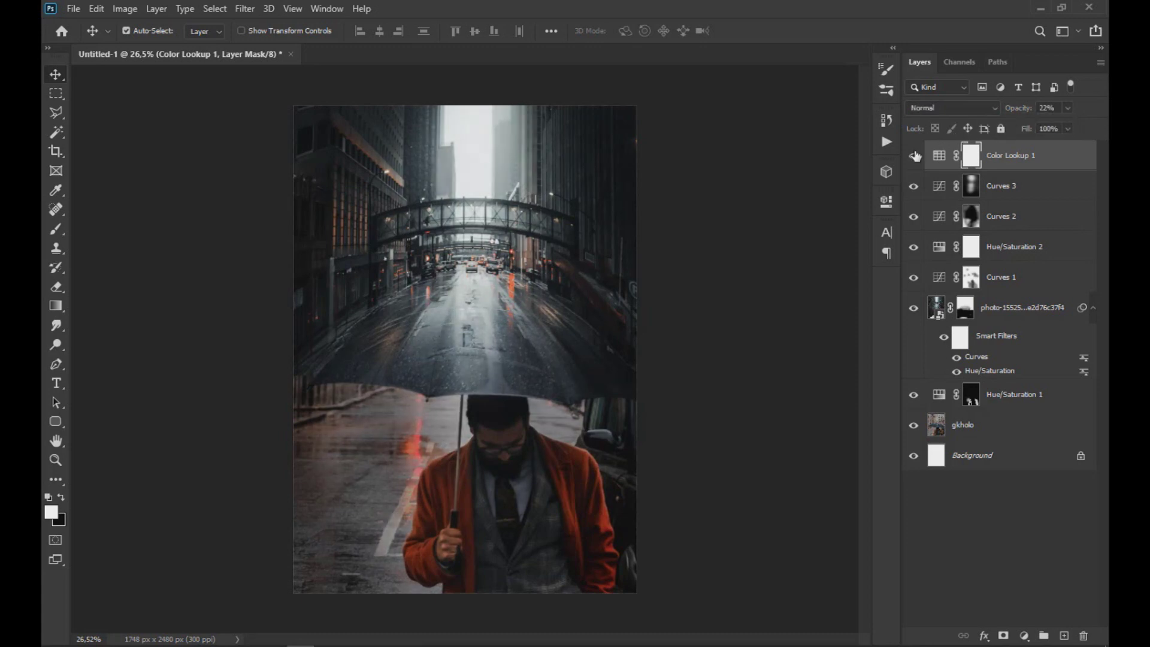
pyautogui.click(1068, 108)
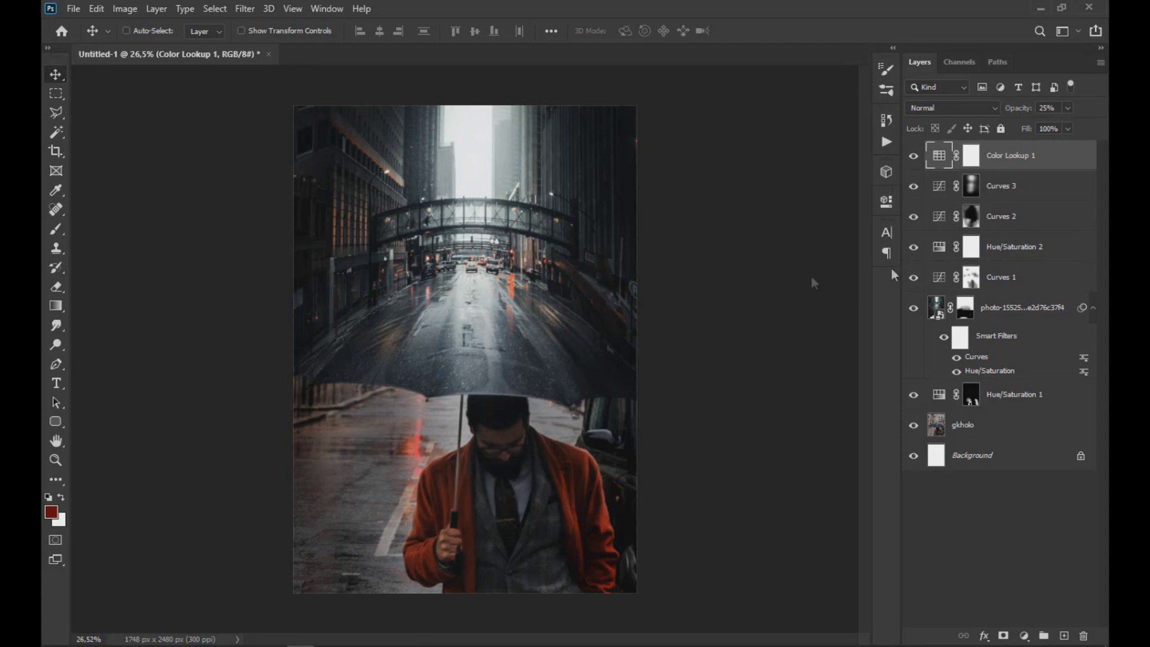
pyautogui.scroll(-1, 682, 338)
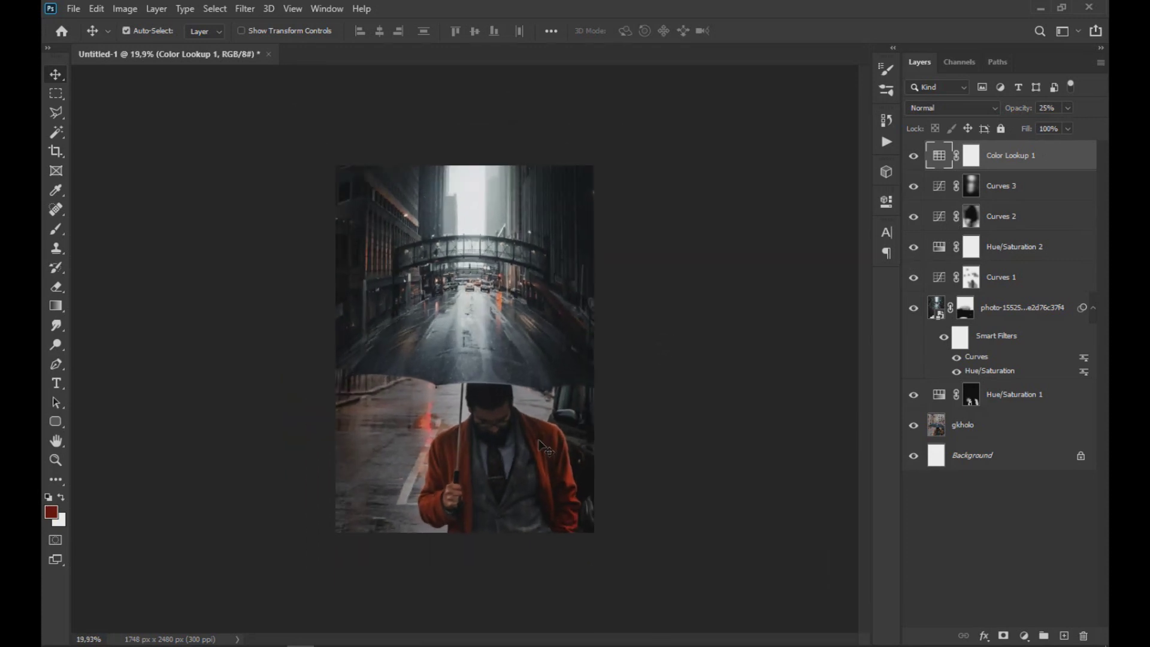
# Stamp all visible layers into a new layer at the top of the stack and open it in the Camera Raw Filter
pyautogui.hotkey('ctrl', 'shift', 'alt', 'e')
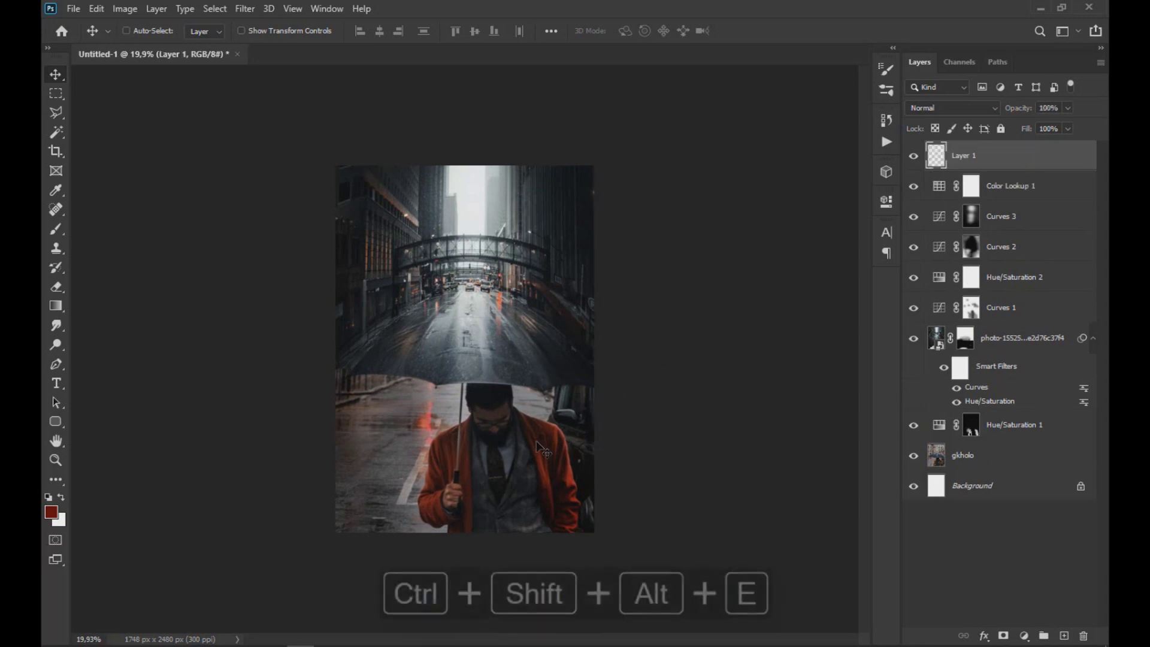
pyautogui.scroll(5, 530, 395)
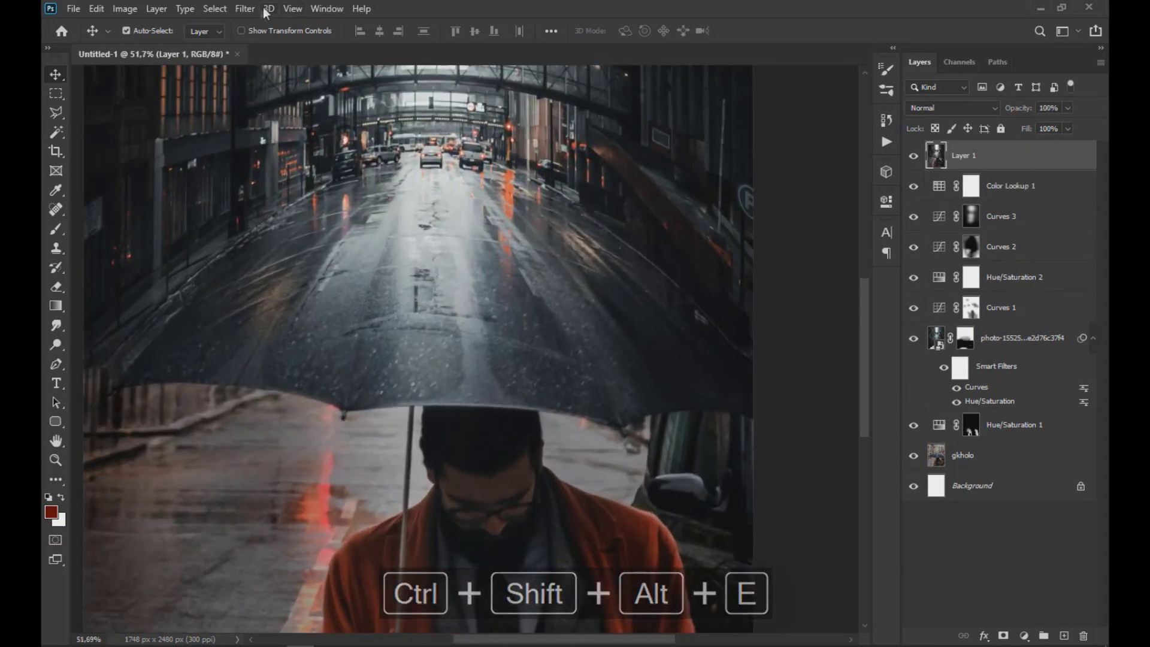
pyautogui.click(240, 11)
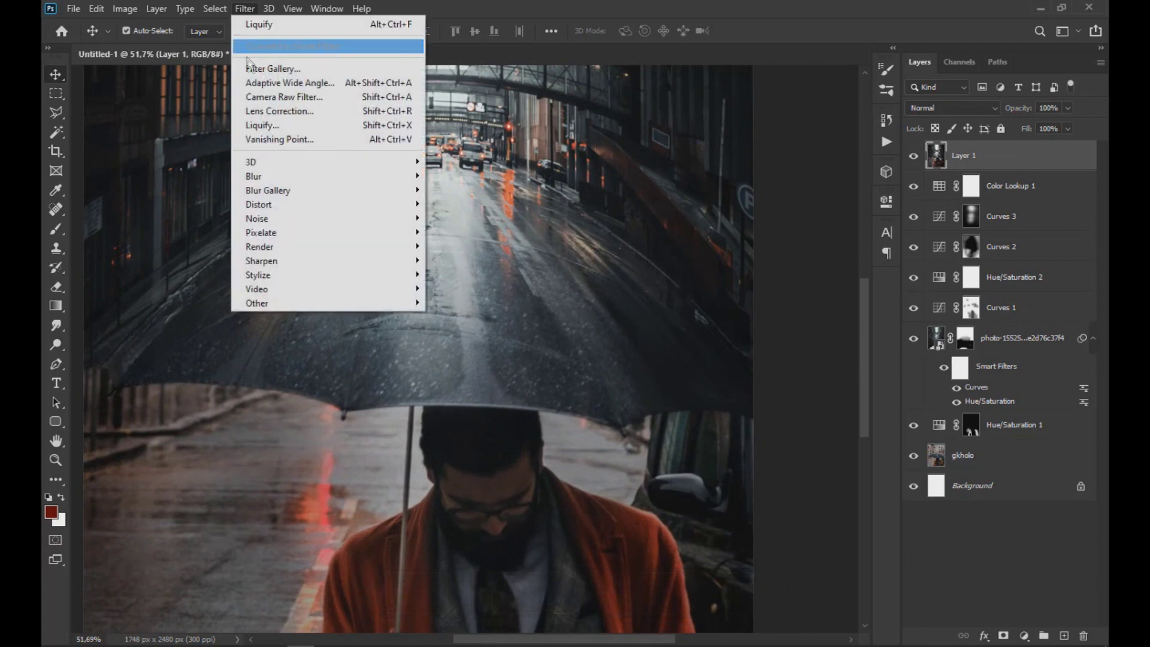
pyautogui.click(276, 97)
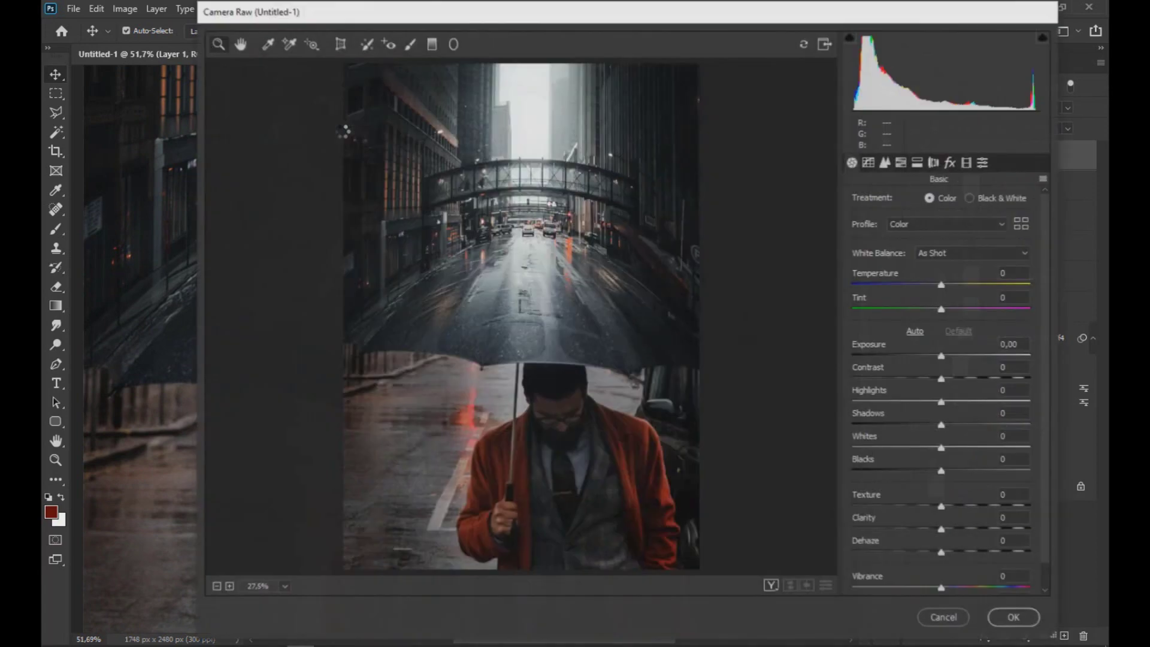
# Set the Camera Raw basic adjustments to Temperature +8, Exposure +0,15, Contrast +10, Shadows -6 and Vibrance +8
pyautogui.click(942, 285)
pyautogui.moveTo(942, 286); pyautogui.dragTo(949, 288)
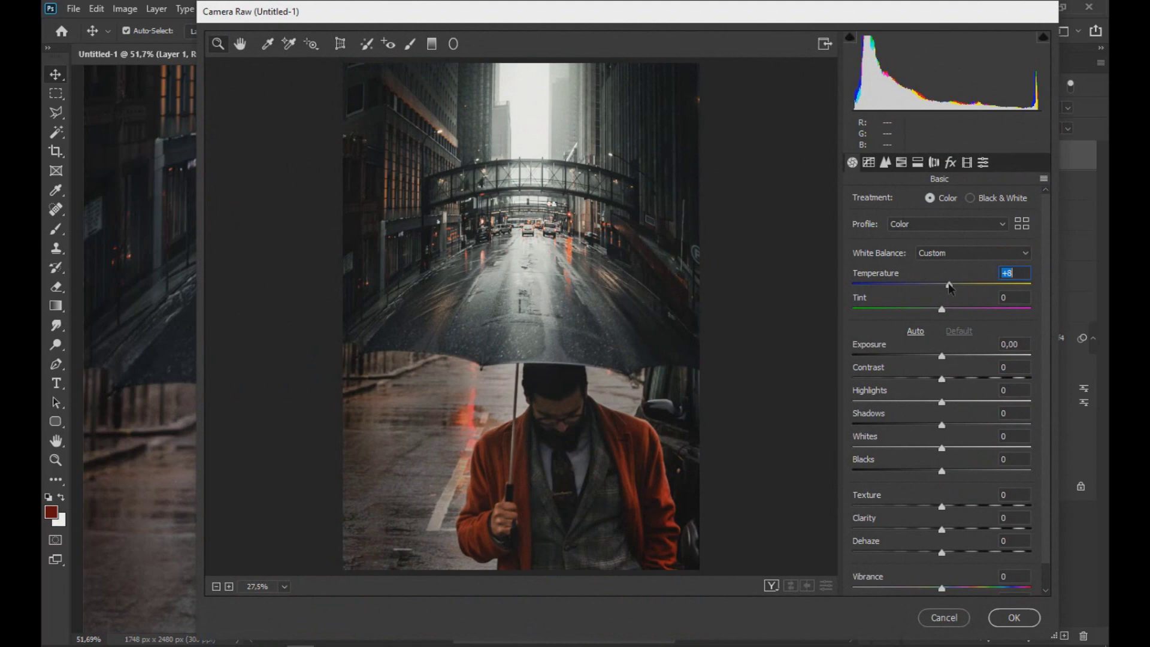
pyautogui.moveTo(942, 356); pyautogui.dragTo(954, 382)
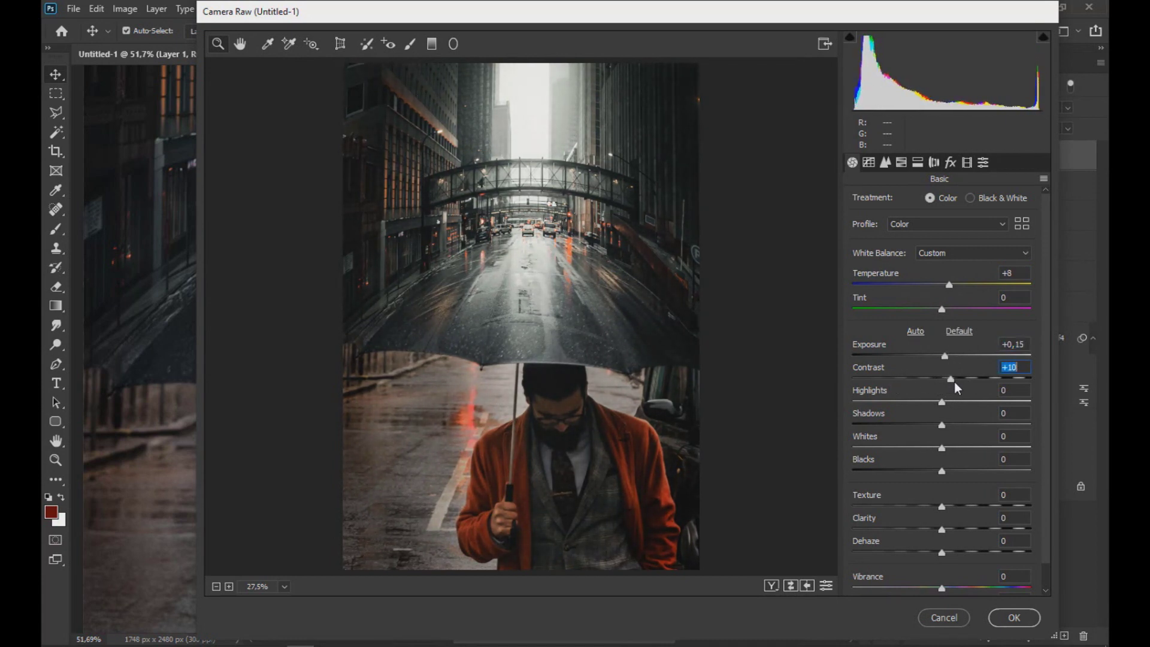
pyautogui.moveTo(941, 425)
pyautogui.mouseDown()
pyautogui.moveTo(906, 425)
pyautogui.moveTo(939, 424)
pyautogui.mouseUp()
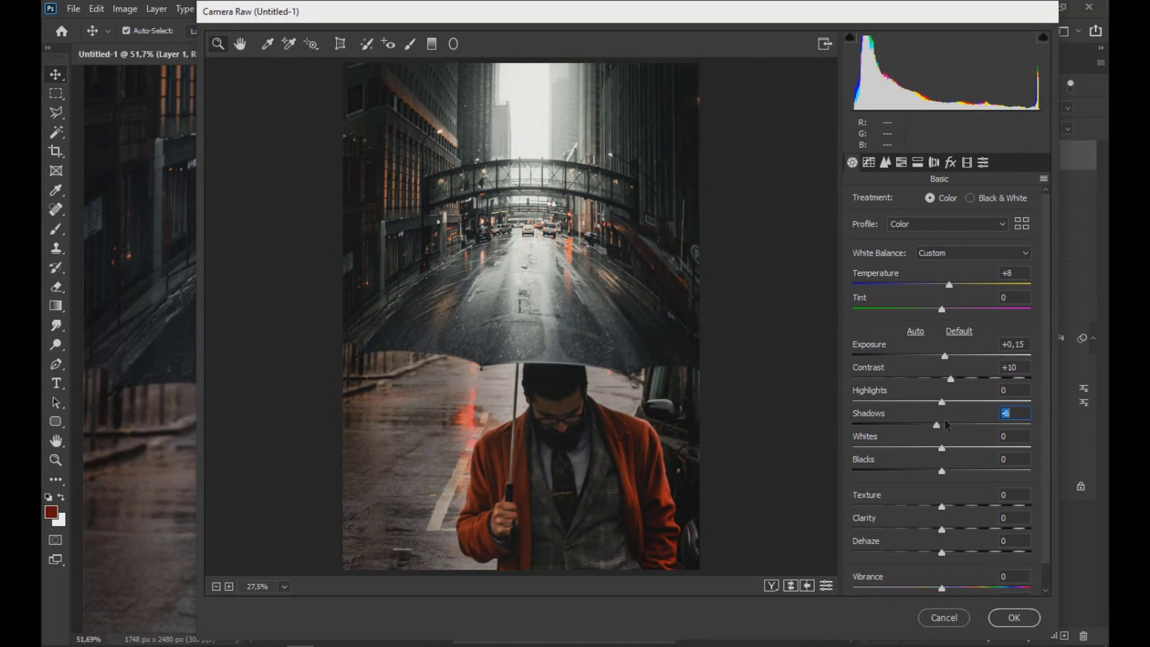
pyautogui.scroll(-1, 945, 424)
pyautogui.moveTo(941, 562); pyautogui.dragTo(948, 563)
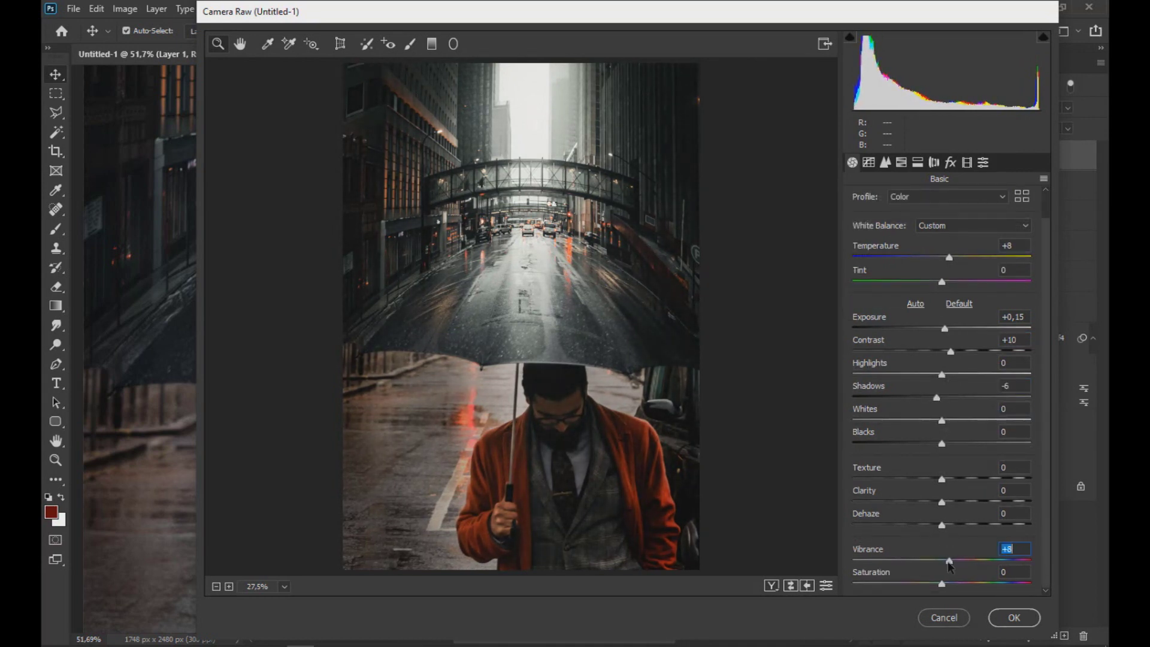
# Raise the Luminance noise reduction to about 45 in the Camera Raw detail settings
pyautogui.click(885, 163)
pyautogui.moveTo(857, 346); pyautogui.dragTo(880, 349)
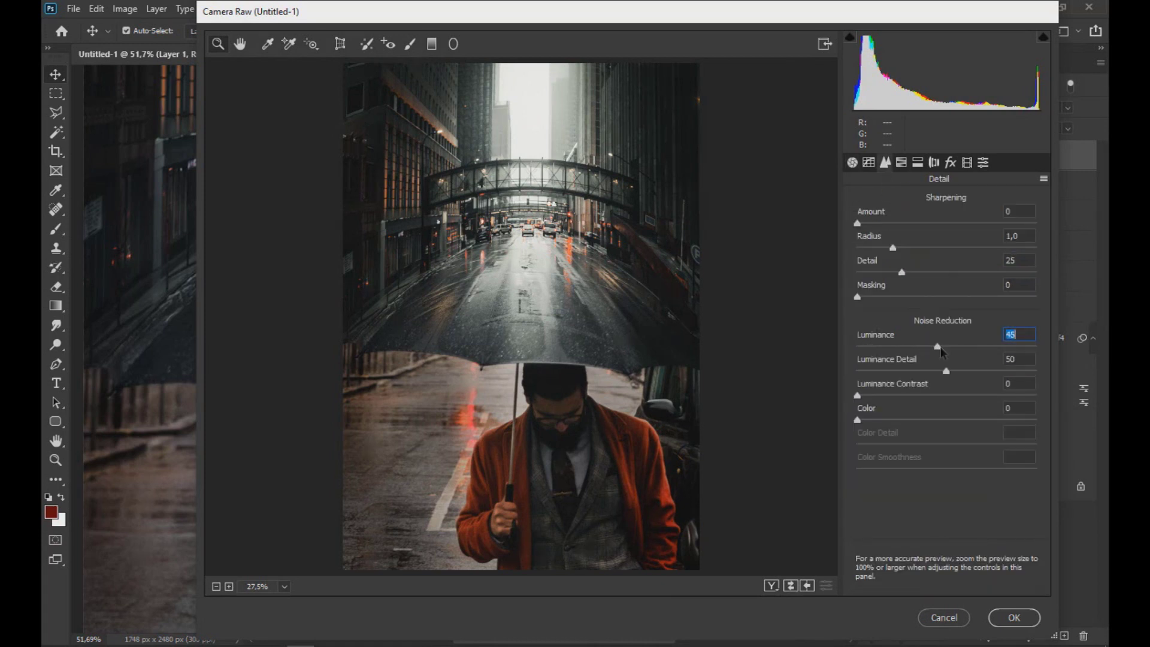